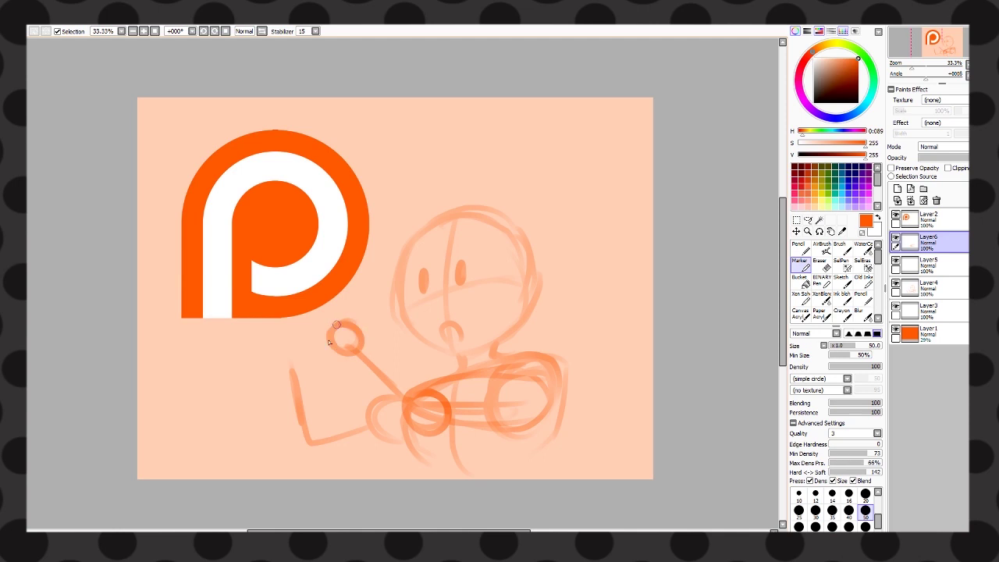
{"action": "left_click_drag", "start_coordinate": [335, 351], "coordinate": [410, 425]}
{"action": "mouse_move", "coordinate": [452, 386]}
{"action": "left_mouse_down"}
{"action": "mouse_move", "coordinate": [432, 422]}
{"action": "mouse_move", "coordinate": [546, 401]}
{"action": "mouse_move", "coordinate": [468, 445]}
{"action": "left_mouse_up"}
{"action": "key", "text": "e"}
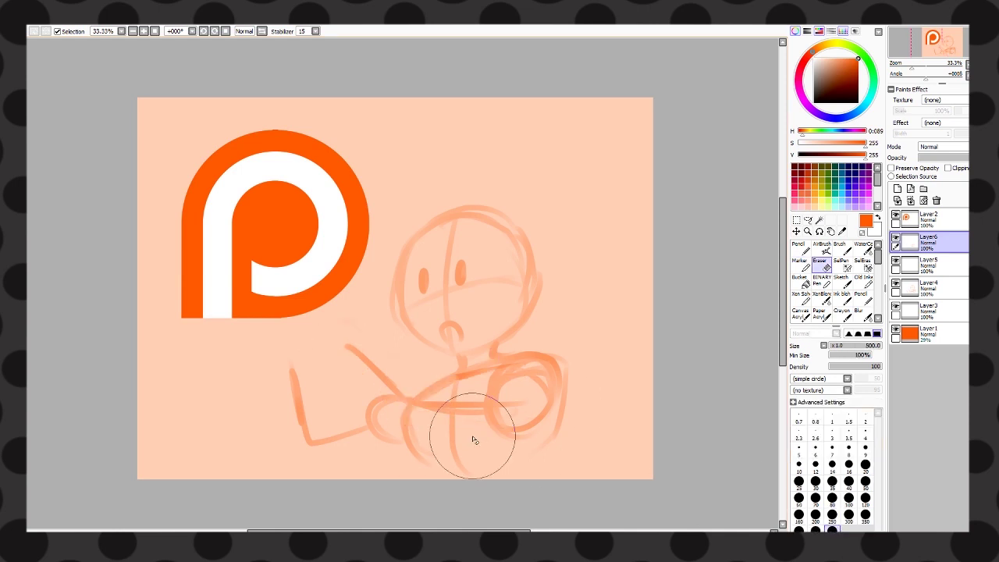
- Delete Layer6 and Layer5 above the rough figure sketch
{"action": "left_click", "coordinate": [895, 284]}
{"action": "left_click", "coordinate": [896, 284]}
{"action": "left_click", "coordinate": [936, 200]}
{"action": "left_click", "coordinate": [936, 200]}
- Enlarge the sketched head with a Scale transform and shift the whole figure slightly down and to the right
{"action": "left_click", "coordinate": [808, 220]}
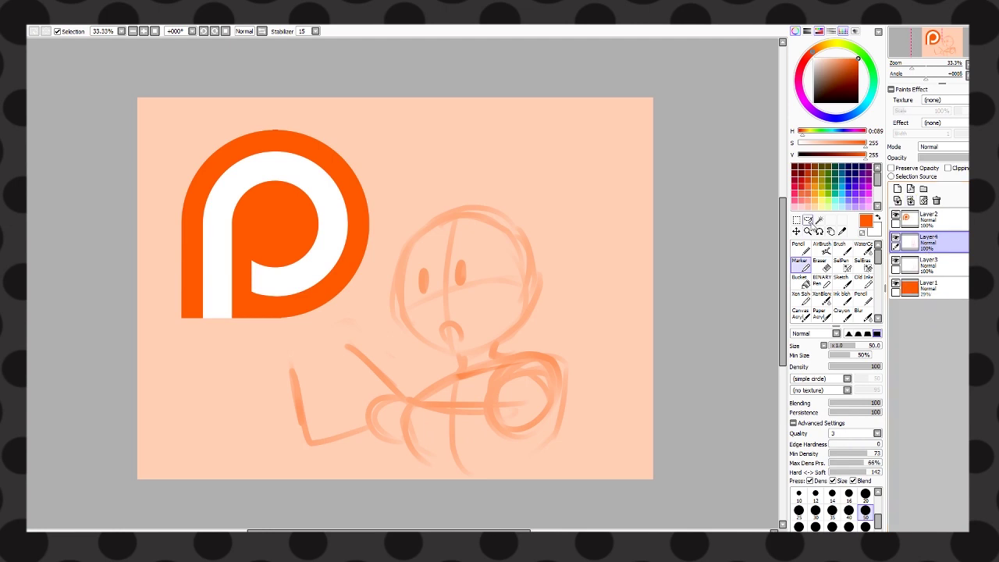
{"action": "mouse_move", "coordinate": [449, 361]}
{"action": "left_mouse_down"}
{"action": "mouse_move", "coordinate": [385, 332]}
{"action": "mouse_move", "coordinate": [390, 344]}
{"action": "left_mouse_up"}
{"action": "key", "text": "ctrl+t"}
{"action": "left_click_drag", "start_coordinate": [468, 273], "coordinate": [477, 262]}
{"action": "left_click", "coordinate": [807, 405]}
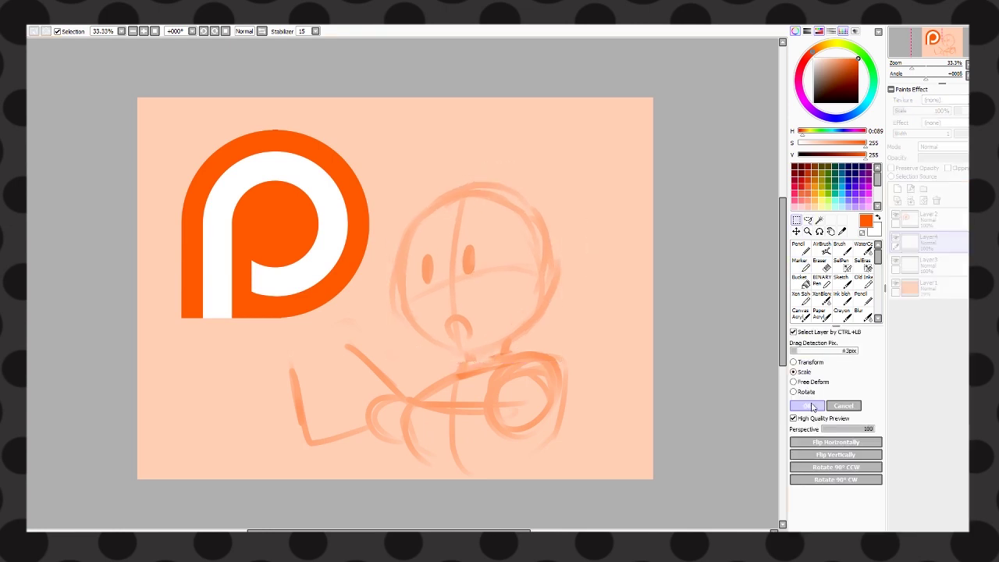
{"action": "key", "text": "ctrl+z"}
{"action": "key", "text": "ctrl+z"}
{"action": "key", "text": "ctrl+z"}
{"action": "key", "text": "ctrl+z"}
{"action": "key", "text": "ctrl+z"}
{"action": "key", "text": "ctrl+z"}
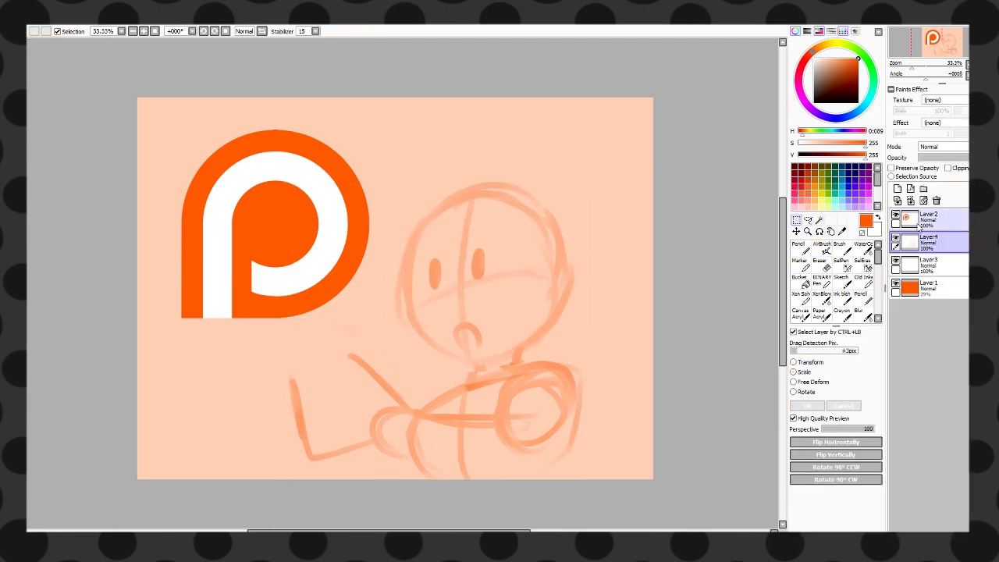
- Lower Layer4's opacity to 51% and return to Layer6 for a new sketch pass
{"action": "mouse_move", "coordinate": [501, 378]}
{"action": "left_mouse_down"}
{"action": "mouse_move", "coordinate": [499, 399]}
{"action": "mouse_move", "coordinate": [531, 364]}
{"action": "left_mouse_up"}
{"action": "left_click", "coordinate": [928, 286]}
{"action": "left_click_drag", "start_coordinate": [966, 157], "coordinate": [942, 157]}
{"action": "left_click", "coordinate": [928, 240]}
- Sketch the near shoulder, the upper arm and the bent forearm raised toward the logo over the faded rough
{"action": "mouse_move", "coordinate": [515, 372]}
{"action": "left_mouse_down"}
{"action": "mouse_move", "coordinate": [417, 387]}
{"action": "mouse_move", "coordinate": [521, 430]}
{"action": "left_mouse_up"}
{"action": "left_click_drag", "start_coordinate": [441, 383], "coordinate": [437, 386]}
{"action": "mouse_move", "coordinate": [367, 340]}
{"action": "left_mouse_down"}
{"action": "mouse_move", "coordinate": [353, 352]}
{"action": "mouse_move", "coordinate": [434, 388]}
{"action": "mouse_move", "coordinate": [453, 421]}
{"action": "left_mouse_up"}
{"action": "left_click_drag", "start_coordinate": [347, 356], "coordinate": [407, 417]}
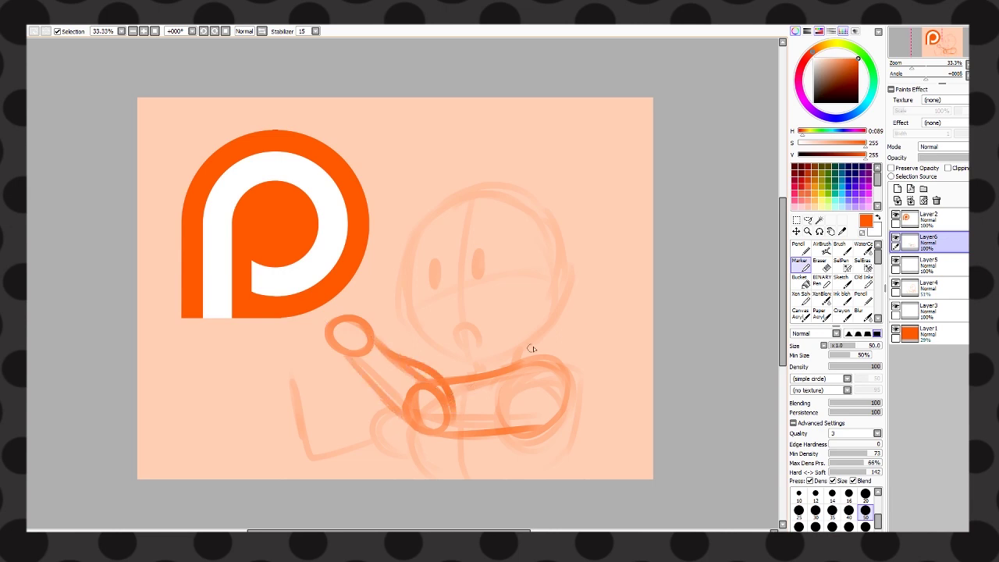
- Sketch the curved back and both sides of the torso down to the canvas edge
{"action": "left_click_drag", "start_coordinate": [531, 362], "coordinate": [540, 478]}
{"action": "mouse_move", "coordinate": [569, 421]}
{"action": "left_mouse_down"}
{"action": "mouse_move", "coordinate": [538, 468]}
{"action": "mouse_move", "coordinate": [544, 488]}
{"action": "left_mouse_up"}
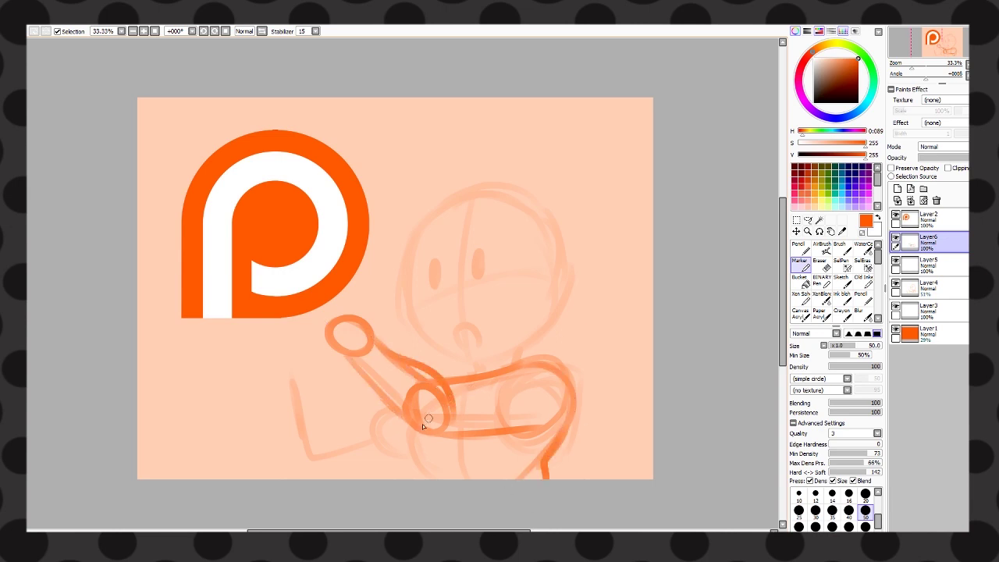
{"action": "left_click_drag", "start_coordinate": [405, 429], "coordinate": [414, 477]}
{"action": "left_click_drag", "start_coordinate": [509, 451], "coordinate": [500, 478]}
{"action": "mouse_move", "coordinate": [449, 433]}
{"action": "left_mouse_down"}
{"action": "mouse_move", "coordinate": [437, 478]}
{"action": "mouse_move", "coordinate": [491, 476]}
{"action": "mouse_move", "coordinate": [429, 435]}
{"action": "left_mouse_up"}
- Clean up the lower torso lines, then sketch the collar and the far forearm behind the raised arm
{"action": "key", "text": "e"}
{"action": "key", "text": "e"}
{"action": "left_click_drag", "start_coordinate": [472, 369], "coordinate": [434, 375]}
{"action": "mouse_move", "coordinate": [407, 422]}
{"action": "left_mouse_down"}
{"action": "mouse_move", "coordinate": [384, 473]}
{"action": "mouse_move", "coordinate": [420, 471]}
{"action": "mouse_move", "coordinate": [341, 356]}
{"action": "mouse_move", "coordinate": [343, 409]}
{"action": "left_mouse_up"}
{"action": "mouse_move", "coordinate": [390, 408]}
{"action": "left_mouse_down"}
{"action": "mouse_move", "coordinate": [341, 349]}
{"action": "mouse_move", "coordinate": [318, 366]}
{"action": "mouse_move", "coordinate": [390, 438]}
{"action": "left_mouse_up"}
{"action": "left_click_drag", "start_coordinate": [345, 390], "coordinate": [411, 447]}
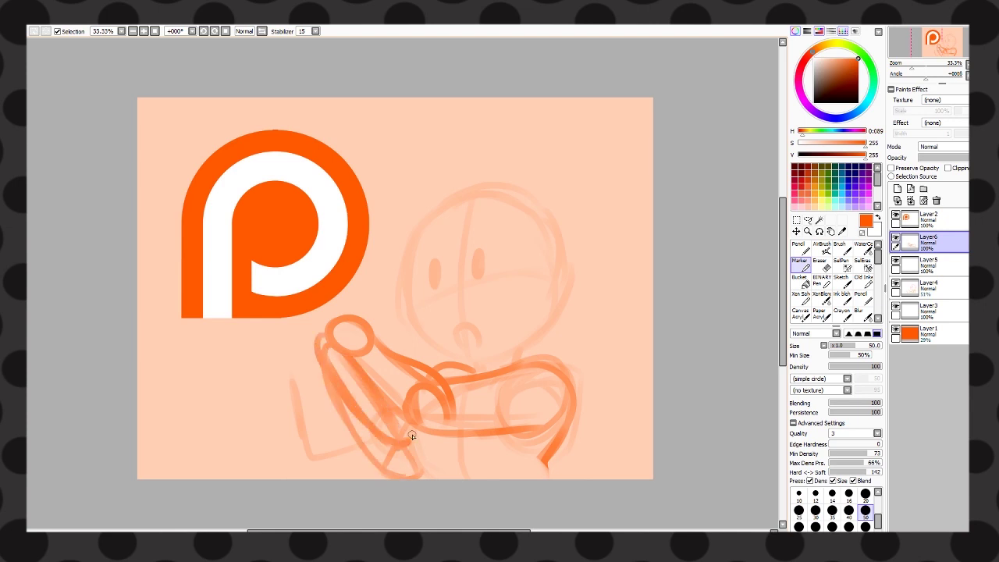
- Erase the stray lines below the elbow and sketch the open palm beneath the logo
{"action": "key", "text": "e"}
{"action": "key", "text": "b"}
{"action": "mouse_move", "coordinate": [327, 320]}
{"action": "left_mouse_down"}
{"action": "mouse_move", "coordinate": [345, 337]}
{"action": "mouse_move", "coordinate": [377, 338]}
{"action": "mouse_move", "coordinate": [327, 337]}
{"action": "mouse_move", "coordinate": [297, 351]}
{"action": "mouse_move", "coordinate": [352, 329]}
{"action": "left_mouse_up"}
- Sketch the glasses and nose, the rounded head and cheek outline, and the torso's front line
{"action": "mouse_move", "coordinate": [451, 281]}
{"action": "left_mouse_down"}
{"action": "mouse_move", "coordinate": [448, 306]}
{"action": "mouse_move", "coordinate": [443, 287]}
{"action": "mouse_move", "coordinate": [507, 257]}
{"action": "left_mouse_up"}
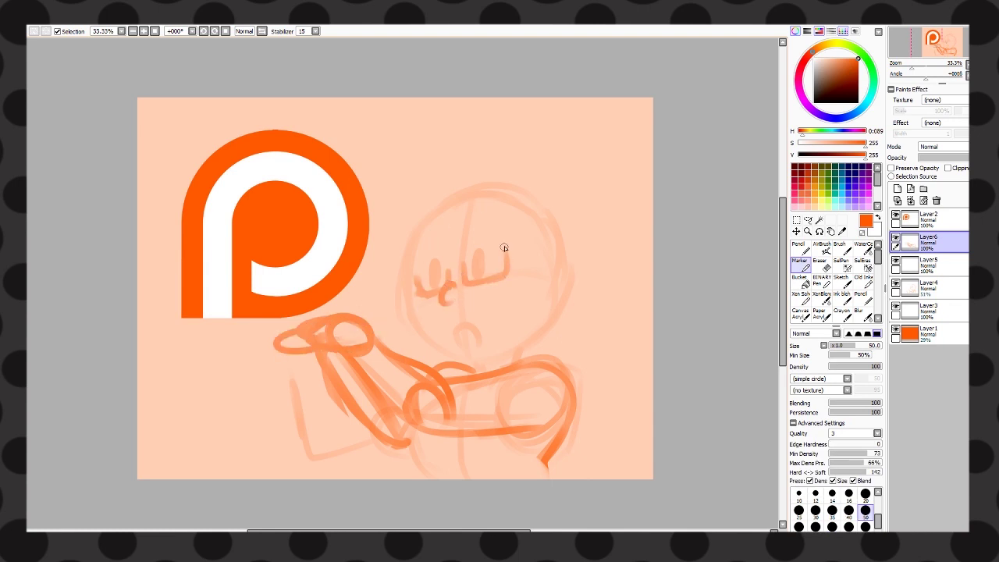
{"action": "mouse_move", "coordinate": [441, 208]}
{"action": "left_mouse_down"}
{"action": "mouse_move", "coordinate": [413, 297]}
{"action": "mouse_move", "coordinate": [406, 274]}
{"action": "mouse_move", "coordinate": [404, 316]}
{"action": "mouse_move", "coordinate": [456, 366]}
{"action": "mouse_move", "coordinate": [444, 361]}
{"action": "mouse_move", "coordinate": [518, 345]}
{"action": "mouse_move", "coordinate": [552, 291]}
{"action": "mouse_move", "coordinate": [526, 239]}
{"action": "mouse_move", "coordinate": [472, 192]}
{"action": "mouse_move", "coordinate": [450, 198]}
{"action": "mouse_move", "coordinate": [550, 311]}
{"action": "left_mouse_up"}
{"action": "left_click_drag", "start_coordinate": [548, 231], "coordinate": [525, 356]}
{"action": "mouse_move", "coordinate": [451, 193]}
{"action": "left_mouse_down"}
{"action": "mouse_move", "coordinate": [572, 251]}
{"action": "mouse_move", "coordinate": [527, 364]}
{"action": "left_mouse_up"}
{"action": "left_click_drag", "start_coordinate": [419, 431], "coordinate": [412, 479]}
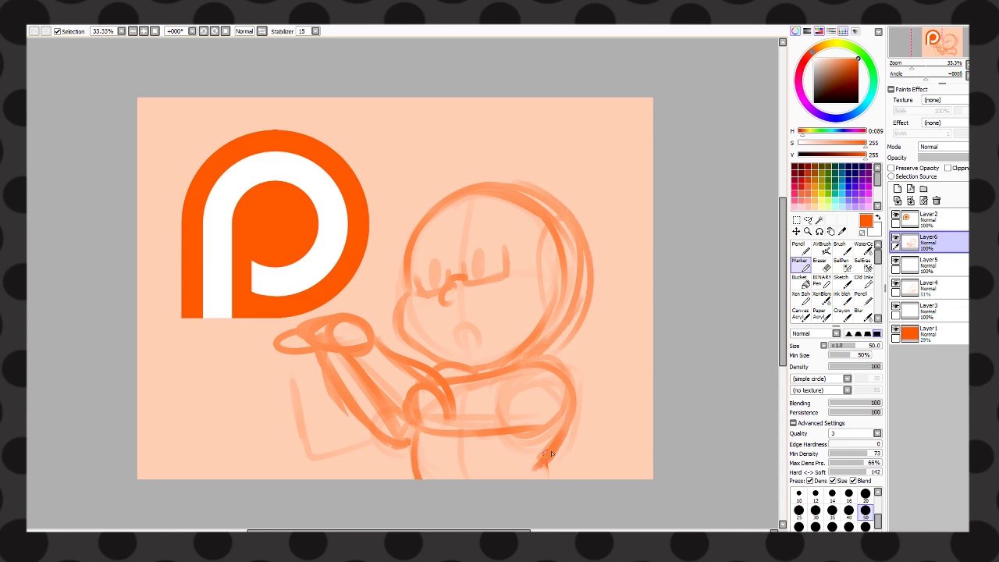
- Sketch the facial features: ear, wide eyes with dark pupils, eyebrow and open mouth
{"action": "mouse_move", "coordinate": [556, 255]}
{"action": "left_mouse_down"}
{"action": "mouse_move", "coordinate": [556, 326]}
{"action": "mouse_move", "coordinate": [571, 307]}
{"action": "left_mouse_up"}
{"action": "mouse_move", "coordinate": [446, 245]}
{"action": "left_mouse_down"}
{"action": "mouse_move", "coordinate": [445, 261]}
{"action": "mouse_move", "coordinate": [421, 278]}
{"action": "left_mouse_up"}
{"action": "left_click_drag", "start_coordinate": [492, 224], "coordinate": [499, 250]}
{"action": "left_click_drag", "start_coordinate": [416, 231], "coordinate": [442, 214]}
{"action": "mouse_move", "coordinate": [426, 250]}
{"action": "left_mouse_down"}
{"action": "mouse_move", "coordinate": [421, 273]}
{"action": "mouse_move", "coordinate": [428, 252]}
{"action": "left_mouse_up"}
{"action": "mouse_move", "coordinate": [481, 247]}
{"action": "left_mouse_down"}
{"action": "mouse_move", "coordinate": [477, 269]}
{"action": "mouse_move", "coordinate": [483, 248]}
{"action": "left_mouse_up"}
{"action": "mouse_move", "coordinate": [470, 343]}
{"action": "left_mouse_down"}
{"action": "mouse_move", "coordinate": [441, 333]}
{"action": "mouse_move", "coordinate": [475, 333]}
{"action": "left_mouse_up"}
{"action": "left_click_drag", "start_coordinate": [476, 346], "coordinate": [457, 362]}
- Sketch the hair's parting, voluminous crown and swept locks on both sides of the face
{"action": "mouse_move", "coordinate": [457, 190]}
{"action": "left_mouse_down"}
{"action": "mouse_move", "coordinate": [490, 228]}
{"action": "mouse_move", "coordinate": [480, 166]}
{"action": "mouse_move", "coordinate": [538, 239]}
{"action": "left_mouse_up"}
{"action": "mouse_move", "coordinate": [491, 140]}
{"action": "left_mouse_down"}
{"action": "mouse_move", "coordinate": [549, 187]}
{"action": "mouse_move", "coordinate": [593, 273]}
{"action": "left_mouse_up"}
{"action": "mouse_move", "coordinate": [451, 144]}
{"action": "left_mouse_down"}
{"action": "mouse_move", "coordinate": [384, 289]}
{"action": "mouse_move", "coordinate": [396, 296]}
{"action": "mouse_move", "coordinate": [363, 192]}
{"action": "left_mouse_up"}
{"action": "left_click_drag", "start_coordinate": [404, 187], "coordinate": [367, 210]}
{"action": "left_click_drag", "start_coordinate": [379, 264], "coordinate": [359, 287]}
{"action": "left_click_drag", "start_coordinate": [546, 232], "coordinate": [478, 364]}
{"action": "left_click_drag", "start_coordinate": [515, 381], "coordinate": [479, 423]}
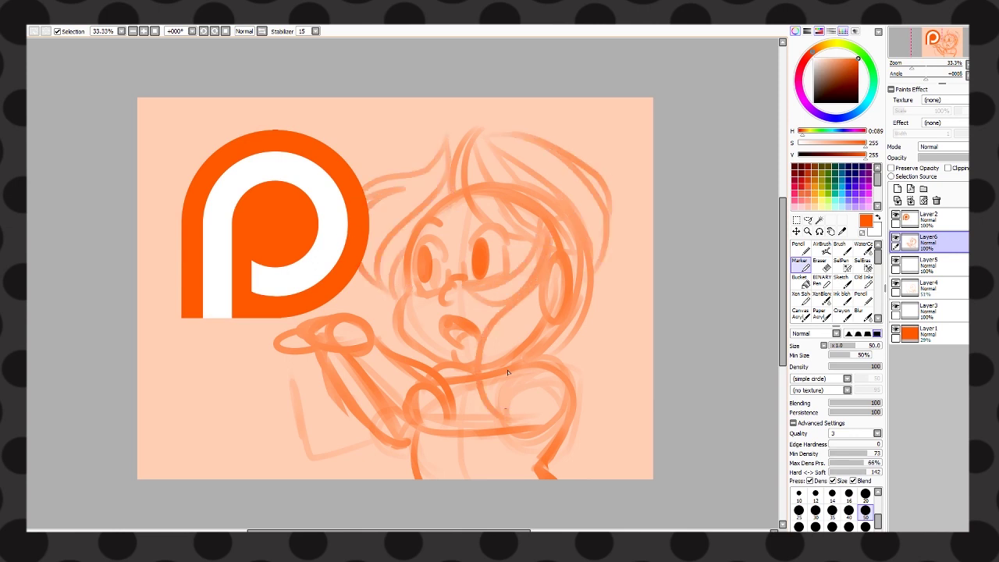
- Extend the sketch with the far arm lines and long wavy hair flowing down the back
{"action": "left_click_drag", "start_coordinate": [573, 256], "coordinate": [570, 289]}
{"action": "left_click_drag", "start_coordinate": [509, 372], "coordinate": [504, 407]}
{"action": "left_click_drag", "start_coordinate": [407, 266], "coordinate": [347, 308]}
{"action": "left_click_drag", "start_coordinate": [396, 306], "coordinate": [348, 415]}
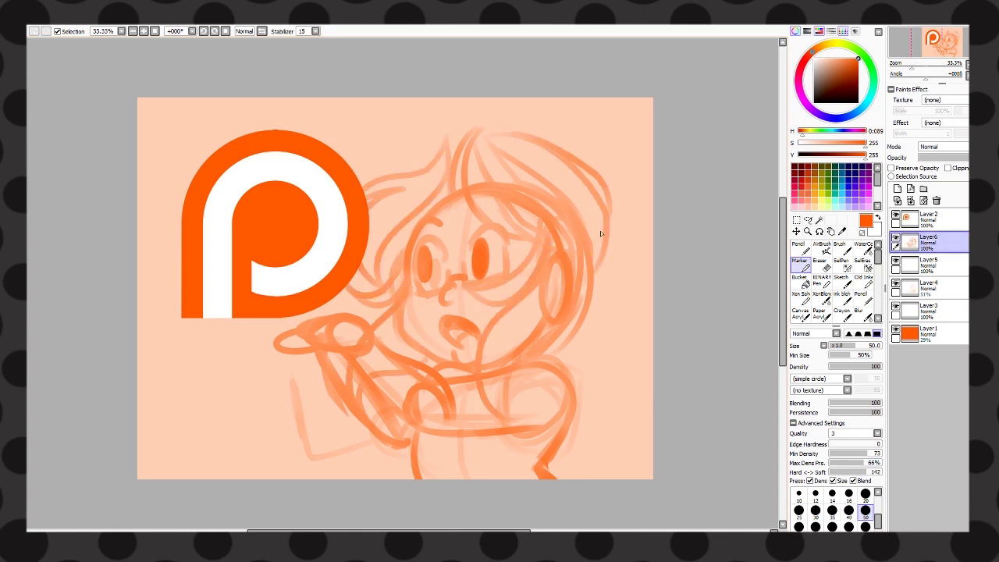
{"action": "mouse_move", "coordinate": [501, 174]}
{"action": "left_mouse_down"}
{"action": "mouse_move", "coordinate": [640, 364]}
{"action": "mouse_move", "coordinate": [654, 308]}
{"action": "mouse_move", "coordinate": [629, 429]}
{"action": "mouse_move", "coordinate": [554, 472]}
{"action": "left_mouse_up"}
- Merge the sketch into Layer4 at 36% opacity with new layers above, and mirror the canvas view
{"action": "left_click", "coordinate": [910, 200]}
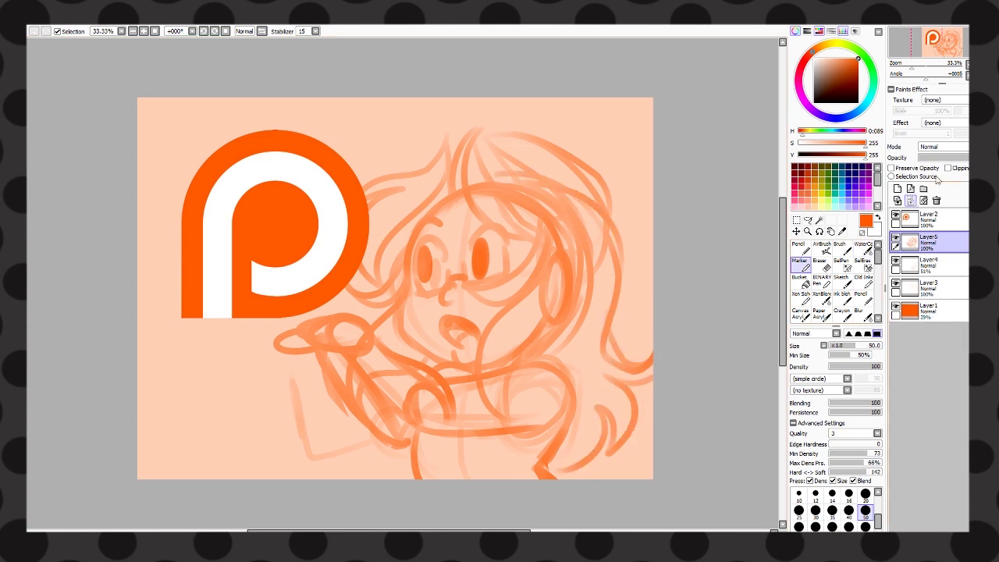
{"action": "left_click", "coordinate": [910, 200]}
{"action": "left_click", "coordinate": [263, 31]}
{"action": "key", "text": "ctrl+z"}
{"action": "key", "text": "ctrl+z"}
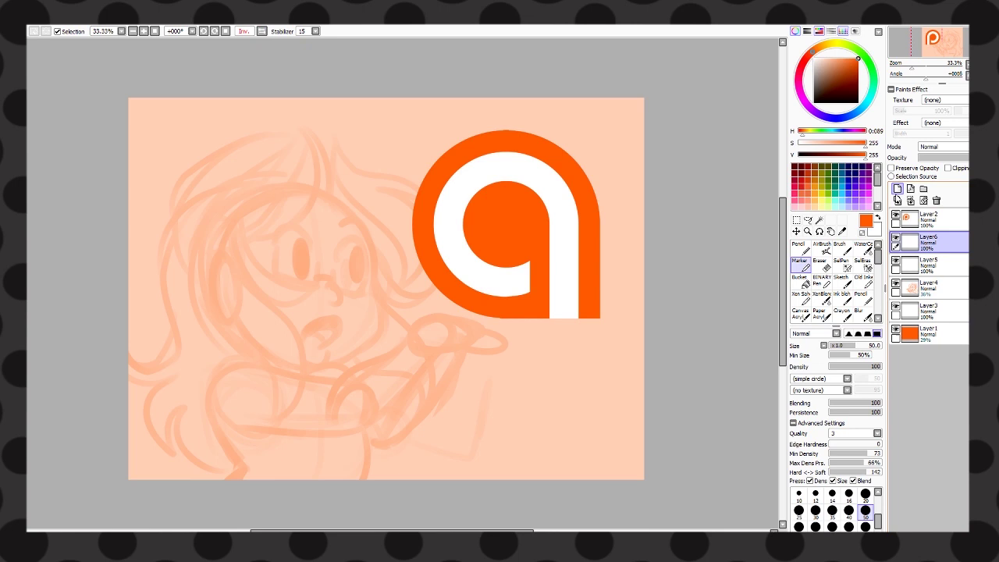
- Switch to the god sket brush and darken the orange to a deep maroon with value 80
{"action": "scroll", "coordinate": [842, 304], "scroll_direction": "down", "scroll_amount": 1}
{"action": "left_click", "coordinate": [842, 304]}
{"action": "left_click_drag", "start_coordinate": [850, 155], "coordinate": [828, 154]}
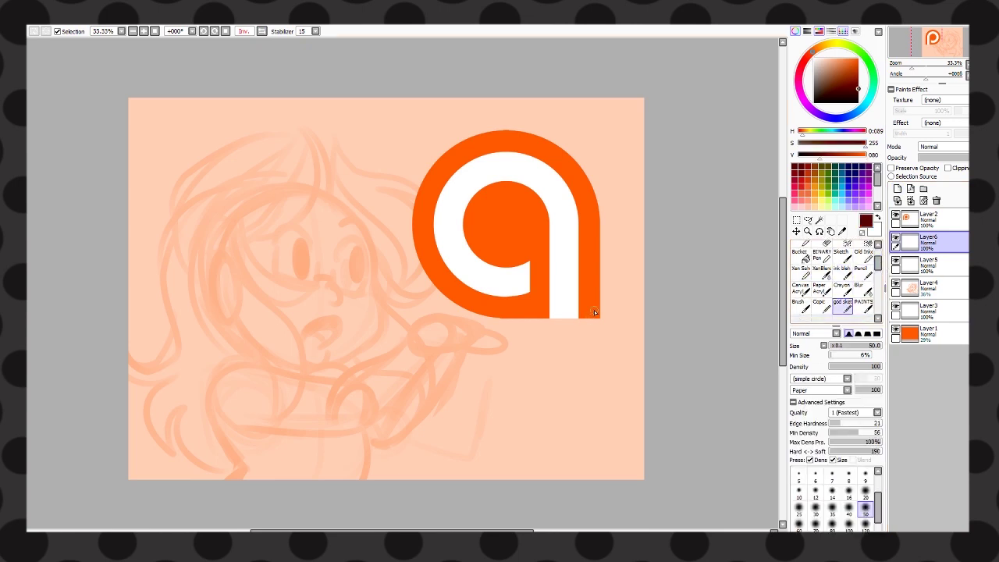
- Move the orange logo slightly upward, clear of the hand, and return to the god sket brush
{"action": "left_click", "coordinate": [796, 231]}
{"action": "left_click_drag", "start_coordinate": [745, 257], "coordinate": [746, 237]}
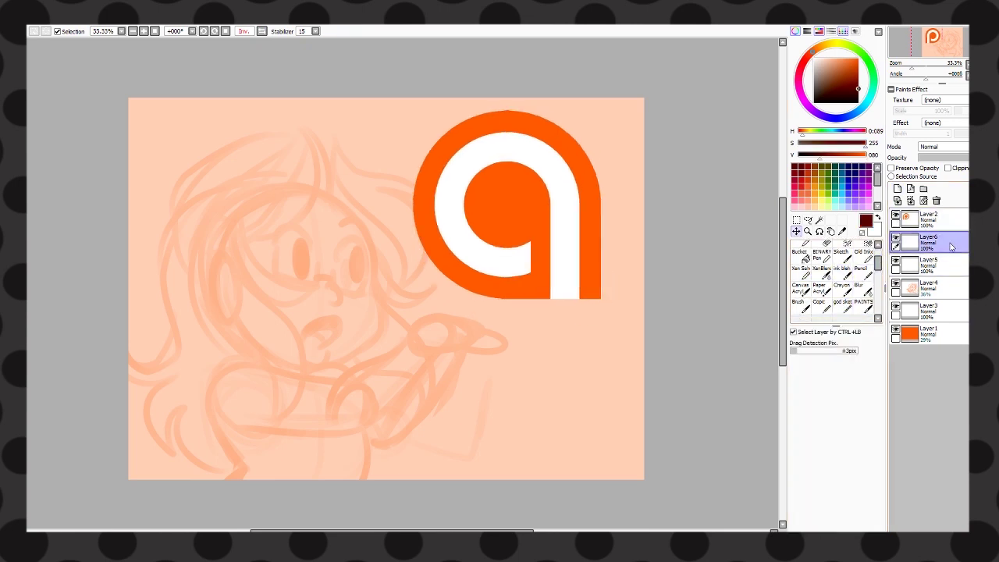
{"action": "left_click", "coordinate": [841, 304]}
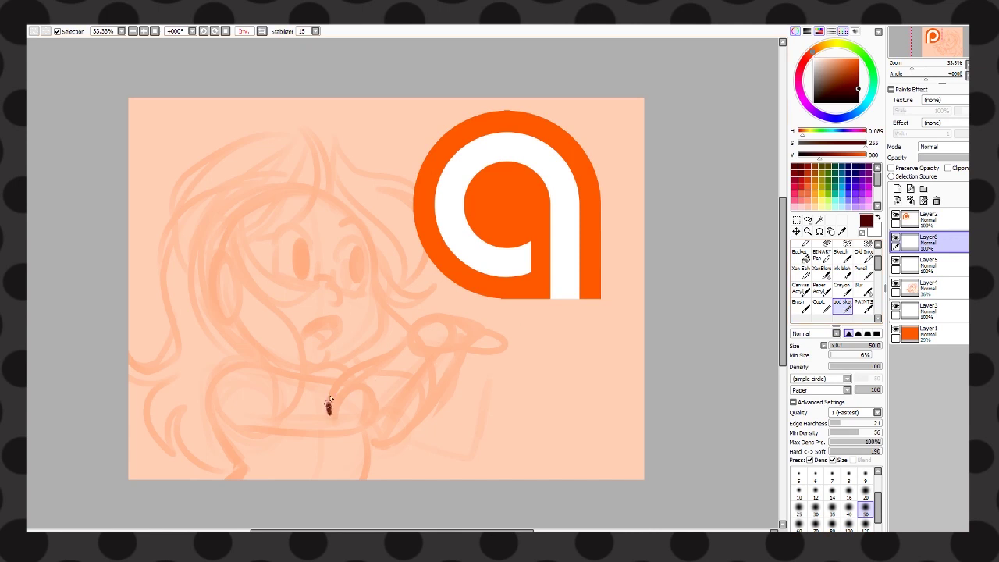
{"action": "left_click_drag", "start_coordinate": [360, 369], "coordinate": [331, 413]}
{"action": "key", "text": "ctrl+z"}
{"action": "left_click_drag", "start_coordinate": [361, 370], "coordinate": [331, 415]}
{"action": "key", "text": "ctrl+z"}
{"action": "mouse_move", "coordinate": [385, 357]}
{"action": "left_mouse_down"}
{"action": "mouse_move", "coordinate": [331, 398]}
{"action": "mouse_move", "coordinate": [382, 353]}
{"action": "mouse_move", "coordinate": [331, 415]}
{"action": "left_mouse_up"}
{"action": "key", "text": "ctrl+z"}
{"action": "key", "text": "ctrl+z"}
{"action": "key", "text": "ctrl+z"}
- Draw the raised arm's upper and lower outlines in dark maroon, from the shoulder to the fingertips
{"action": "mouse_move", "coordinate": [238, 431]}
{"action": "left_mouse_down"}
{"action": "mouse_move", "coordinate": [360, 434]}
{"action": "mouse_move", "coordinate": [431, 362]}
{"action": "left_mouse_up"}
{"action": "key", "text": "ctrl+z"}
{"action": "mouse_move", "coordinate": [332, 411]}
{"action": "left_mouse_down"}
{"action": "mouse_move", "coordinate": [337, 381]}
{"action": "mouse_move", "coordinate": [421, 319]}
{"action": "mouse_move", "coordinate": [502, 322]}
{"action": "left_mouse_up"}
{"action": "left_click_drag", "start_coordinate": [427, 366], "coordinate": [499, 327]}
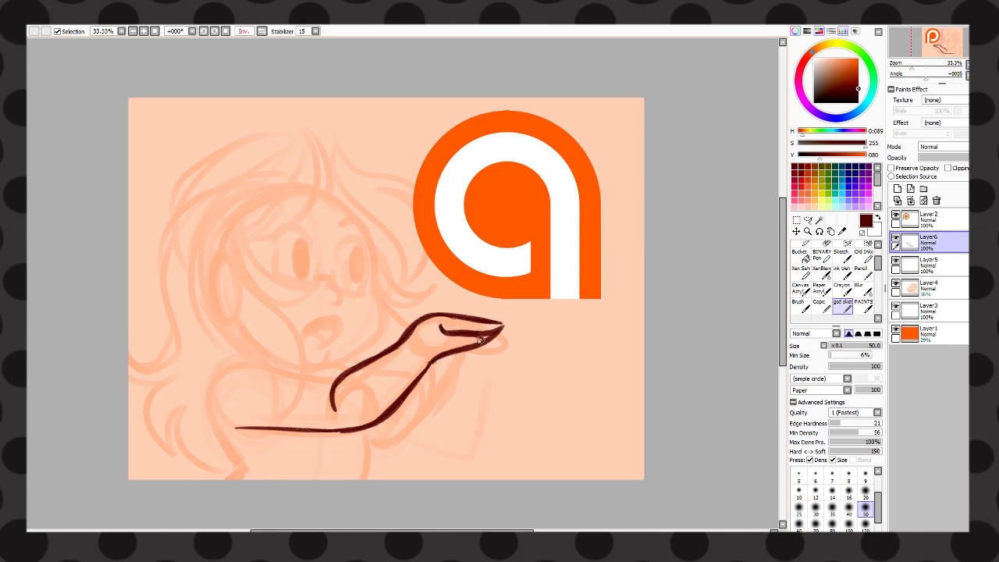
- Rework the dark lines of the raised hand and erase the attempts back to the wrist
{"action": "key", "text": "e"}
{"action": "left_click_drag", "start_coordinate": [453, 357], "coordinate": [557, 323]}
{"action": "key", "text": "e"}
{"action": "left_click_drag", "start_coordinate": [437, 328], "coordinate": [493, 326]}
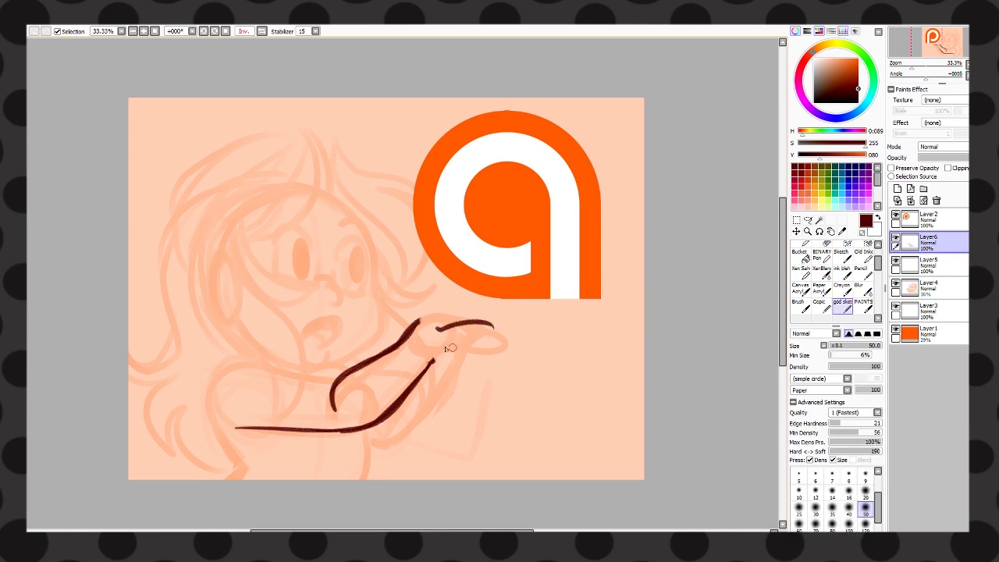
{"action": "key", "text": "e"}
{"action": "left_click_drag", "start_coordinate": [445, 346], "coordinate": [504, 312]}
{"action": "key", "text": "e"}
{"action": "left_click_drag", "start_coordinate": [417, 386], "coordinate": [478, 343]}
{"action": "mouse_move", "coordinate": [437, 321]}
{"action": "left_mouse_down"}
{"action": "mouse_move", "coordinate": [404, 338]}
{"action": "mouse_move", "coordinate": [477, 343]}
{"action": "mouse_move", "coordinate": [445, 361]}
{"action": "mouse_move", "coordinate": [445, 343]}
{"action": "mouse_move", "coordinate": [473, 330]}
{"action": "left_mouse_up"}
{"action": "key", "text": "e"}
{"action": "key", "text": "e"}
- Draw the dark outlines of the torso, back, near shoulder and underside of the far forearm
{"action": "left_click_drag", "start_coordinate": [363, 433], "coordinate": [373, 478]}
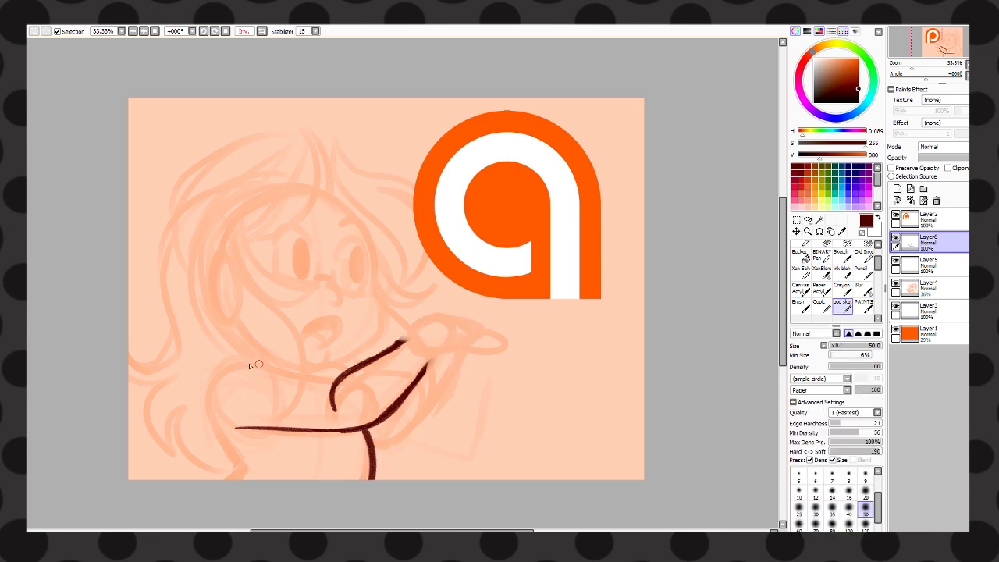
{"action": "left_click_drag", "start_coordinate": [234, 364], "coordinate": [233, 478]}
{"action": "mouse_move", "coordinate": [218, 370]}
{"action": "left_mouse_down"}
{"action": "mouse_move", "coordinate": [285, 364]}
{"action": "mouse_move", "coordinate": [333, 383]}
{"action": "left_mouse_up"}
{"action": "left_click_drag", "start_coordinate": [371, 443], "coordinate": [455, 368]}
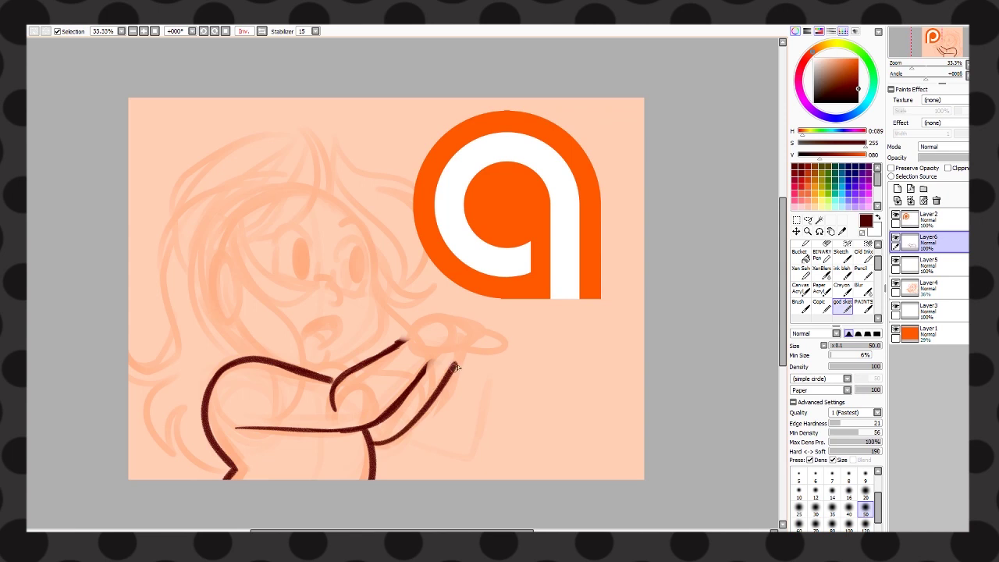
- Draw the dark face profile down to the chin, plus the parting, fringe and swept locks beside the logo
{"action": "mouse_move", "coordinate": [319, 195]}
{"action": "left_mouse_down"}
{"action": "mouse_move", "coordinate": [378, 287]}
{"action": "mouse_move", "coordinate": [382, 337]}
{"action": "mouse_move", "coordinate": [341, 365]}
{"action": "left_mouse_up"}
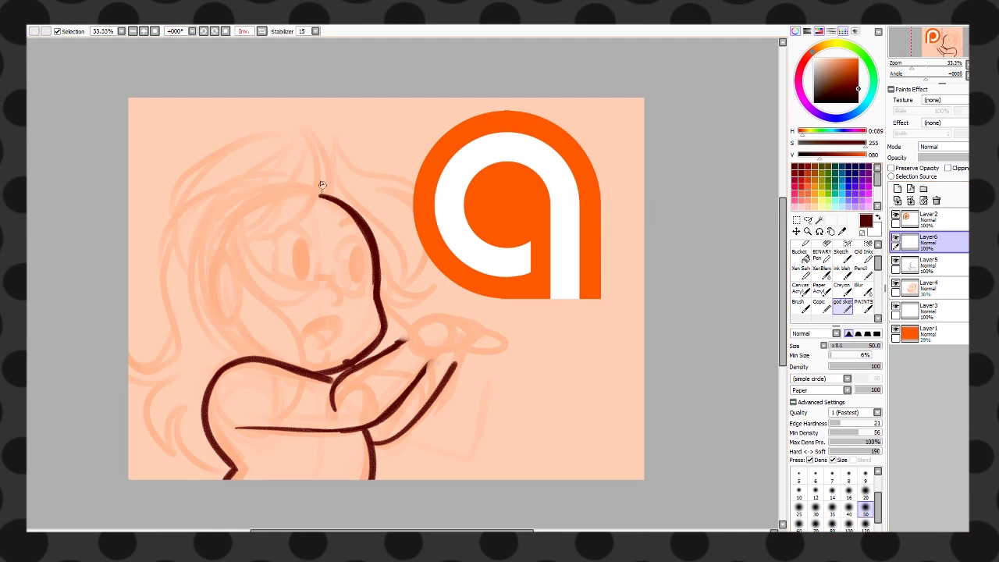
{"action": "left_click_drag", "start_coordinate": [322, 186], "coordinate": [328, 195]}
{"action": "mouse_move", "coordinate": [233, 248]}
{"action": "left_mouse_down"}
{"action": "mouse_move", "coordinate": [308, 217]}
{"action": "mouse_move", "coordinate": [364, 220]}
{"action": "left_mouse_up"}
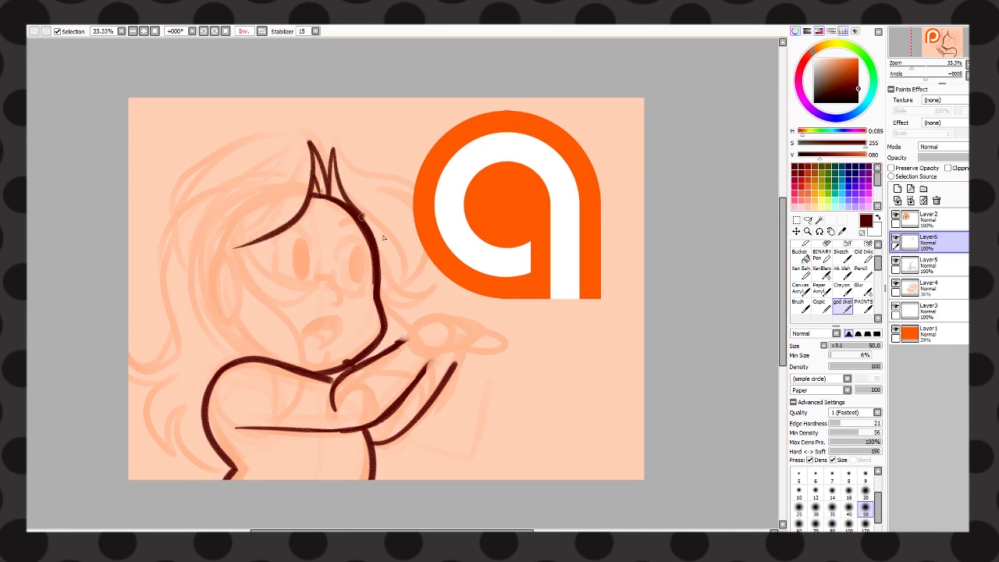
{"action": "left_click_drag", "start_coordinate": [423, 246], "coordinate": [401, 287]}
{"action": "left_click_drag", "start_coordinate": [380, 189], "coordinate": [413, 217]}
{"action": "left_click_drag", "start_coordinate": [323, 195], "coordinate": [417, 182]}
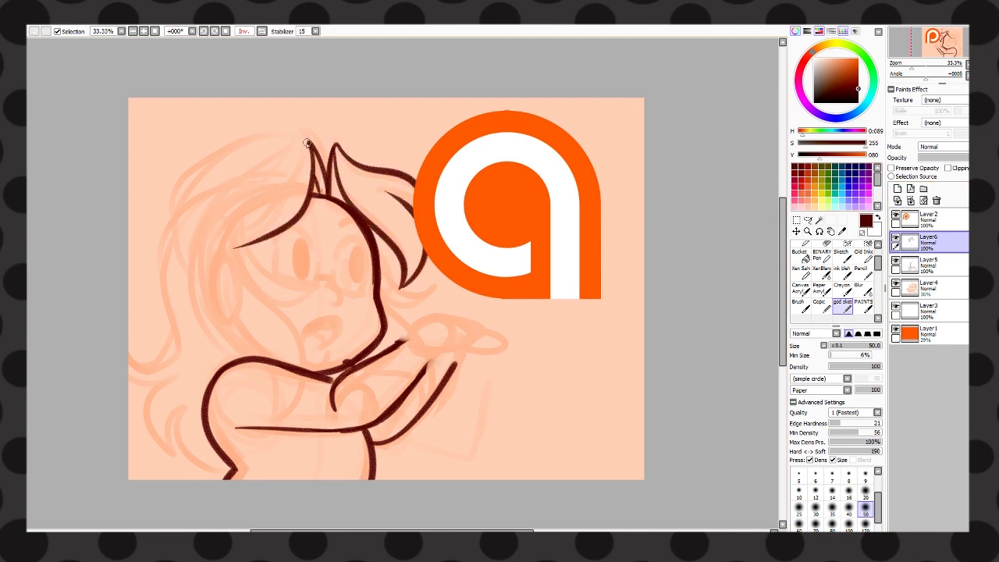
- Draw the dark outline of the near-side hair crown, the lock over the ear and the curls beside the cheek
{"action": "left_click_drag", "start_coordinate": [308, 142], "coordinate": [176, 244]}
{"action": "mouse_move", "coordinate": [262, 147]}
{"action": "left_mouse_down"}
{"action": "mouse_move", "coordinate": [176, 244]}
{"action": "mouse_move", "coordinate": [248, 305]}
{"action": "left_mouse_up"}
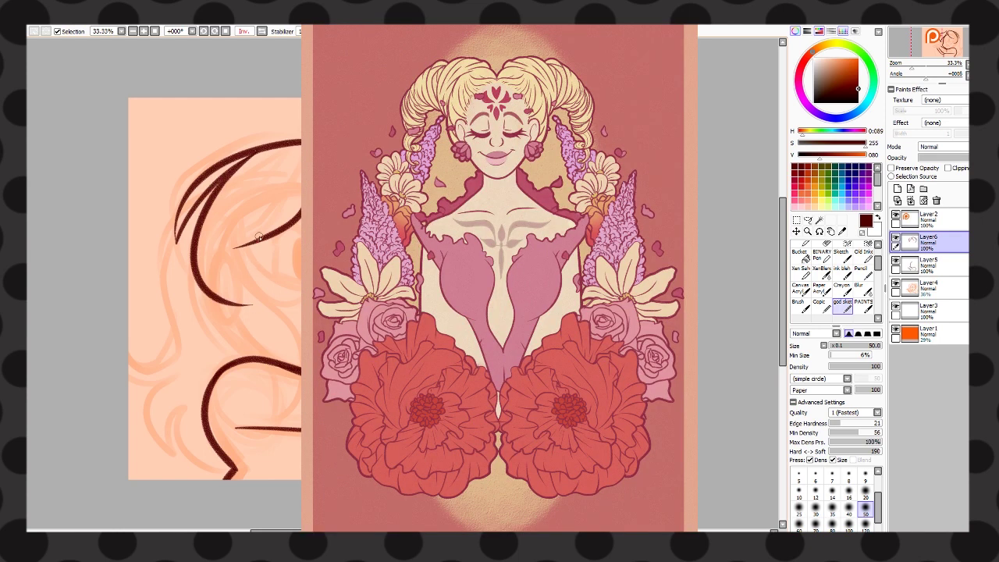
{"action": "key", "text": "ctrl+z"}
{"action": "left_click_drag", "start_coordinate": [289, 170], "coordinate": [228, 250]}
{"action": "key", "text": "ctrl+z"}
{"action": "left_click_drag", "start_coordinate": [210, 184], "coordinate": [251, 321]}
{"action": "mouse_move", "coordinate": [231, 250]}
{"action": "left_mouse_down"}
{"action": "mouse_move", "coordinate": [275, 240]}
{"action": "mouse_move", "coordinate": [297, 293]}
{"action": "mouse_move", "coordinate": [273, 316]}
{"action": "left_mouse_up"}
{"action": "mouse_move", "coordinate": [255, 313]}
{"action": "left_mouse_down"}
{"action": "mouse_move", "coordinate": [278, 318]}
{"action": "mouse_move", "coordinate": [309, 370]}
{"action": "left_mouse_up"}
{"action": "left_click_drag", "start_coordinate": [286, 375], "coordinate": [306, 412]}
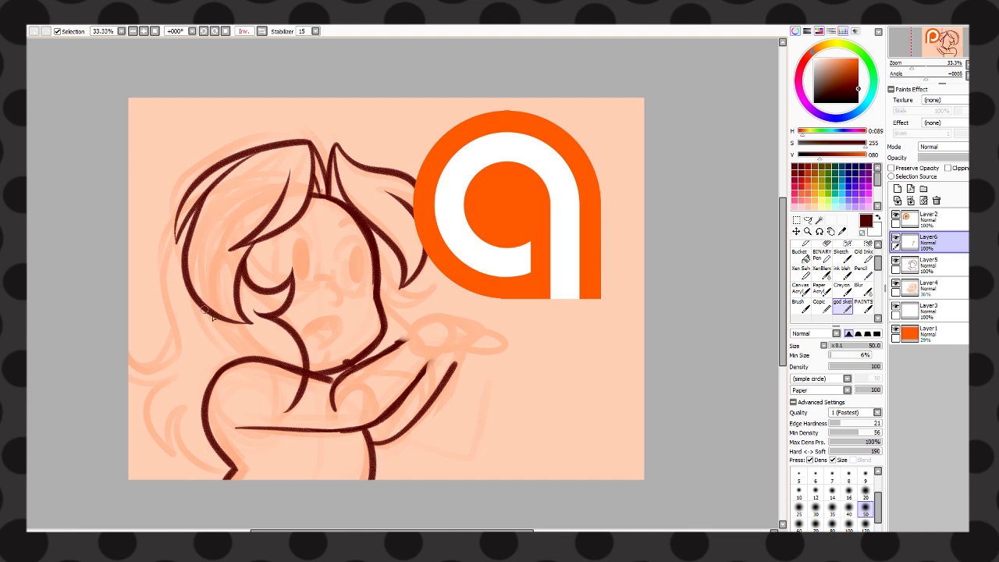
- Draw the long near-side locks and back hair down to the canvas edge, plus the far arm's upper outline
{"action": "left_click_drag", "start_coordinate": [204, 310], "coordinate": [262, 437]}
{"action": "left_click_drag", "start_coordinate": [290, 368], "coordinate": [246, 438]}
{"action": "mouse_move", "coordinate": [376, 267]}
{"action": "left_mouse_down"}
{"action": "mouse_move", "coordinate": [415, 285]}
{"action": "mouse_move", "coordinate": [384, 309]}
{"action": "left_mouse_up"}
{"action": "mouse_move", "coordinate": [384, 304]}
{"action": "left_mouse_down"}
{"action": "mouse_move", "coordinate": [430, 394]}
{"action": "mouse_move", "coordinate": [451, 355]}
{"action": "left_mouse_up"}
{"action": "key", "text": "ctrl+z"}
{"action": "mouse_move", "coordinate": [256, 171]}
{"action": "left_mouse_down"}
{"action": "mouse_move", "coordinate": [129, 374]}
{"action": "mouse_move", "coordinate": [147, 421]}
{"action": "mouse_move", "coordinate": [188, 473]}
{"action": "left_mouse_up"}
{"action": "left_click_drag", "start_coordinate": [193, 407], "coordinate": [234, 473]}
- Clean up overlapping lines on Layer5, then draw the hand at the end of the raised arm on Layer6
{"action": "key", "text": "e"}
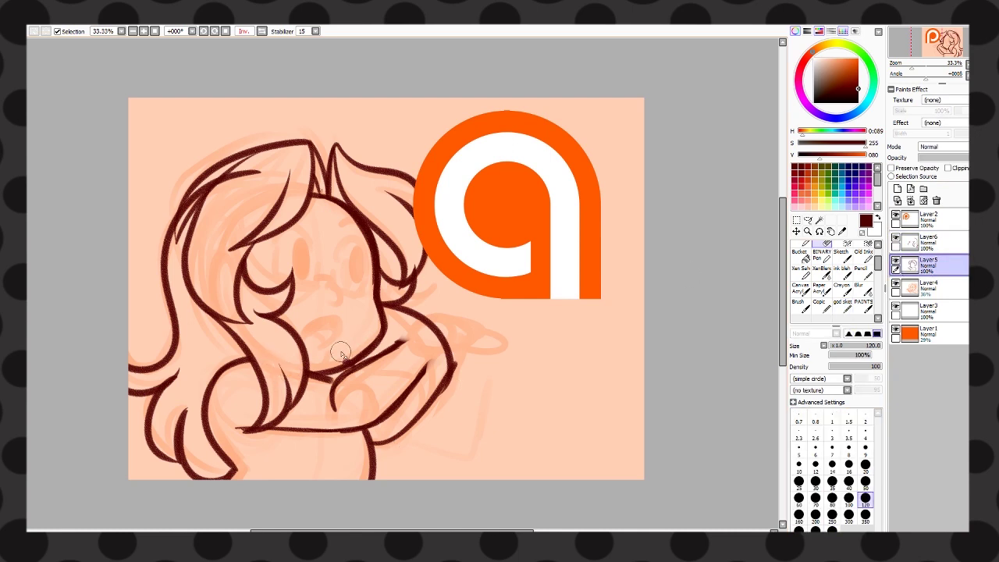
{"action": "left_click", "coordinate": [841, 306]}
{"action": "left_click", "coordinate": [924, 241]}
{"action": "mouse_move", "coordinate": [388, 349]}
{"action": "left_mouse_down"}
{"action": "mouse_move", "coordinate": [413, 336]}
{"action": "mouse_move", "coordinate": [469, 335]}
{"action": "mouse_move", "coordinate": [417, 381]}
{"action": "mouse_move", "coordinate": [473, 323]}
{"action": "mouse_move", "coordinate": [445, 359]}
{"action": "mouse_move", "coordinate": [487, 334]}
{"action": "mouse_move", "coordinate": [456, 361]}
{"action": "left_mouse_up"}
{"action": "key", "text": "ctrl+z"}
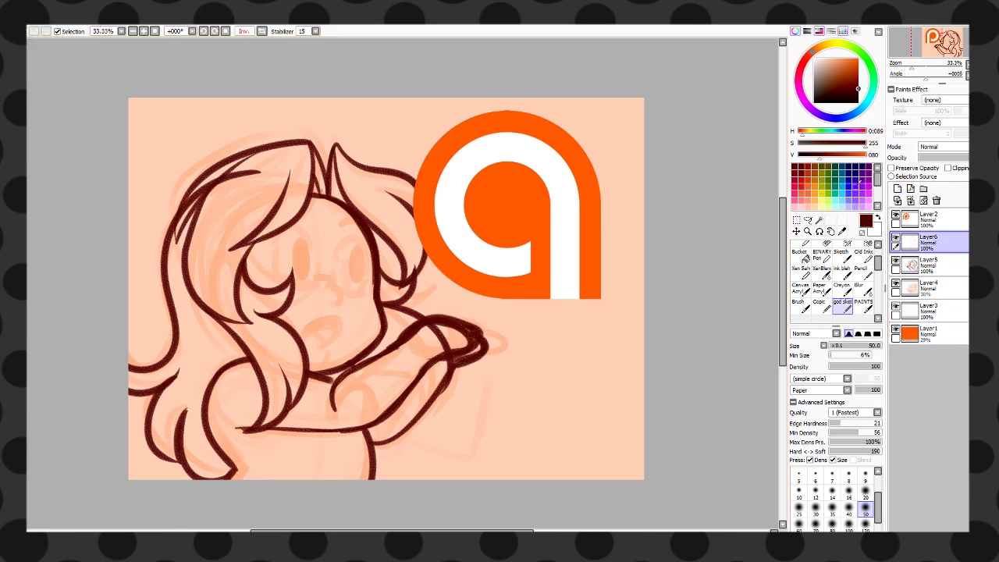
- Draw the nose, open mouth and chin mark, and both eyes with filled dark pupils
{"action": "mouse_move", "coordinate": [323, 283]}
{"action": "left_mouse_down"}
{"action": "mouse_move", "coordinate": [320, 342]}
{"action": "mouse_move", "coordinate": [340, 315]}
{"action": "mouse_move", "coordinate": [337, 336]}
{"action": "left_mouse_up"}
{"action": "left_click_drag", "start_coordinate": [309, 361], "coordinate": [334, 342]}
{"action": "left_click_drag", "start_coordinate": [335, 261], "coordinate": [363, 249]}
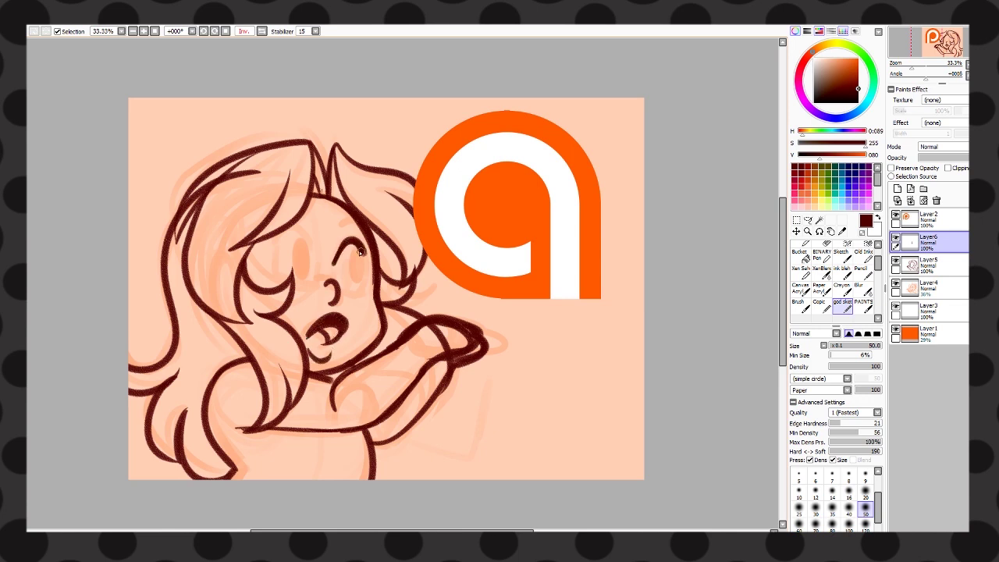
{"action": "mouse_move", "coordinate": [269, 251]}
{"action": "left_mouse_down"}
{"action": "mouse_move", "coordinate": [314, 231]}
{"action": "mouse_move", "coordinate": [305, 274]}
{"action": "left_mouse_up"}
{"action": "left_click_drag", "start_coordinate": [353, 252], "coordinate": [357, 284]}
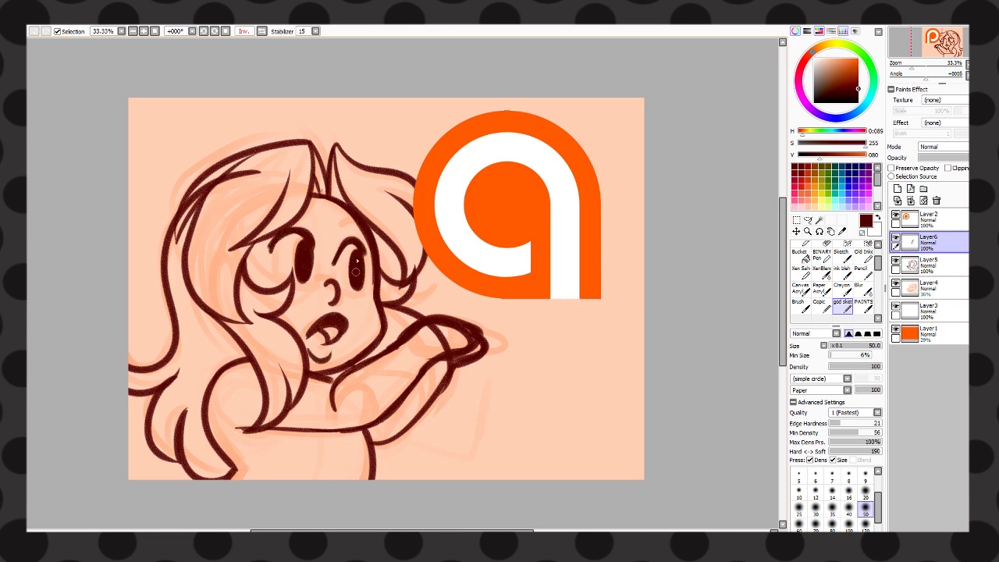
- Draw the eyebrows and the rectangular glasses frames across the nose
{"action": "mouse_move", "coordinate": [265, 234]}
{"action": "left_mouse_down"}
{"action": "mouse_move", "coordinate": [315, 212]}
{"action": "mouse_move", "coordinate": [356, 225]}
{"action": "left_mouse_up"}
{"action": "left_click_drag", "start_coordinate": [262, 257], "coordinate": [321, 298]}
{"action": "mouse_move", "coordinate": [315, 275]}
{"action": "left_mouse_down"}
{"action": "mouse_move", "coordinate": [344, 272]}
{"action": "mouse_move", "coordinate": [373, 301]}
{"action": "mouse_move", "coordinate": [373, 292]}
{"action": "left_mouse_up"}
{"action": "left_click_drag", "start_coordinate": [320, 289], "coordinate": [328, 278]}
- Merge the line layers down into Layer4 and return the canvas view to its normal orientation
{"action": "key", "text": "ctrl+e"}
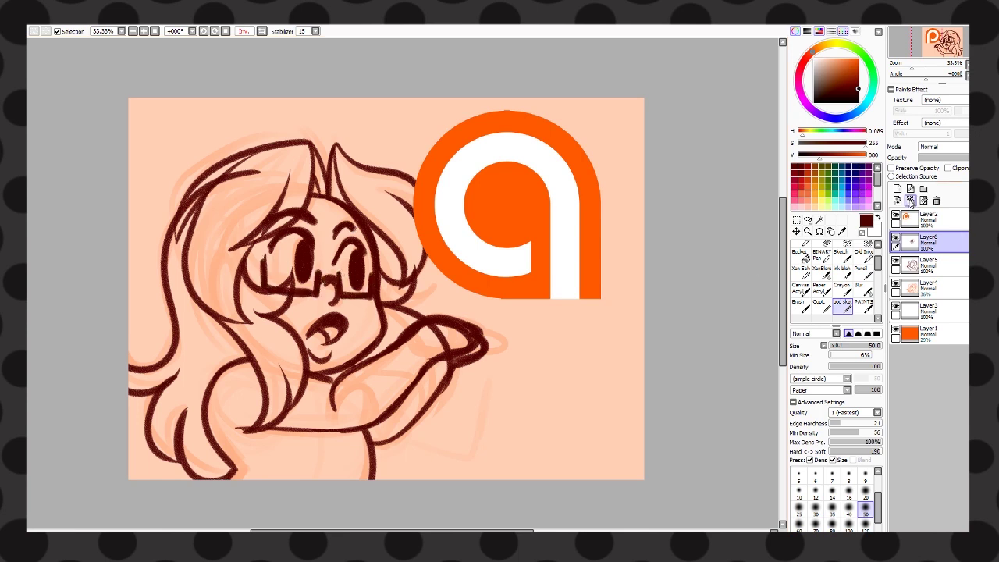
{"action": "key", "text": "ctrl+e"}
{"action": "left_click", "coordinate": [262, 31]}
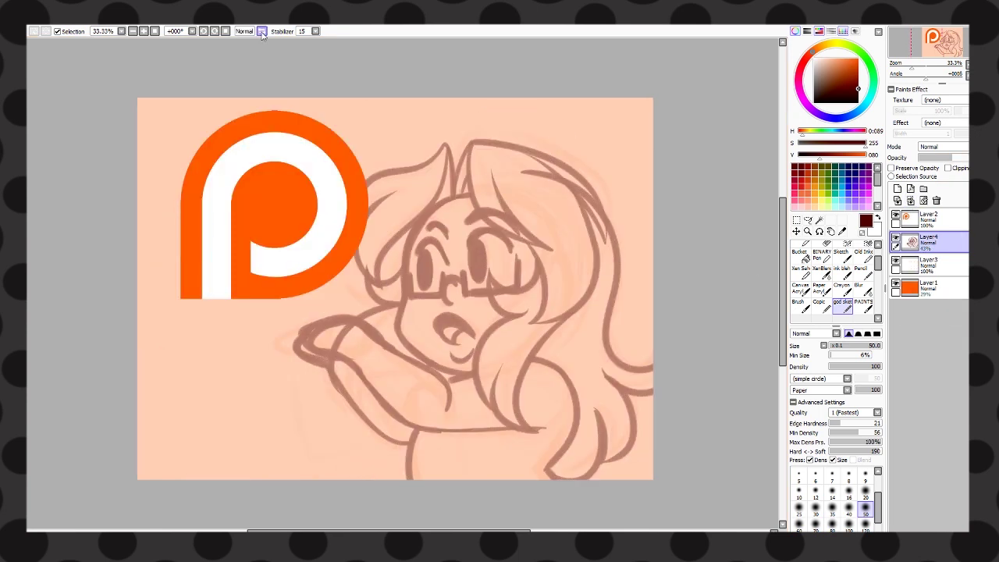
- Lower Layer4's opacity to 29% and add two new layers above it
{"action": "left_click_drag", "start_coordinate": [948, 158], "coordinate": [936, 158]}
{"action": "left_click", "coordinate": [897, 189]}
{"action": "left_click", "coordinate": [898, 188]}
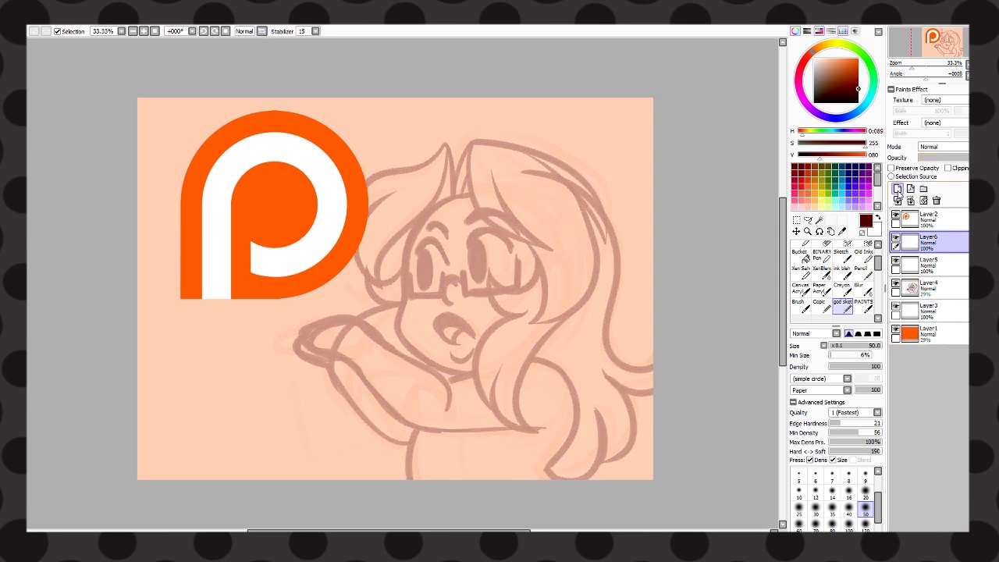
- Reduce the god sket brush size to 20
{"action": "key", "text": "ctrl+z"}
{"action": "key", "text": "bracketleft"}
{"action": "key", "text": "bracketleft"}
{"action": "key", "text": "bracketleft"}
{"action": "left_click_drag", "start_coordinate": [522, 405], "coordinate": [490, 405]}
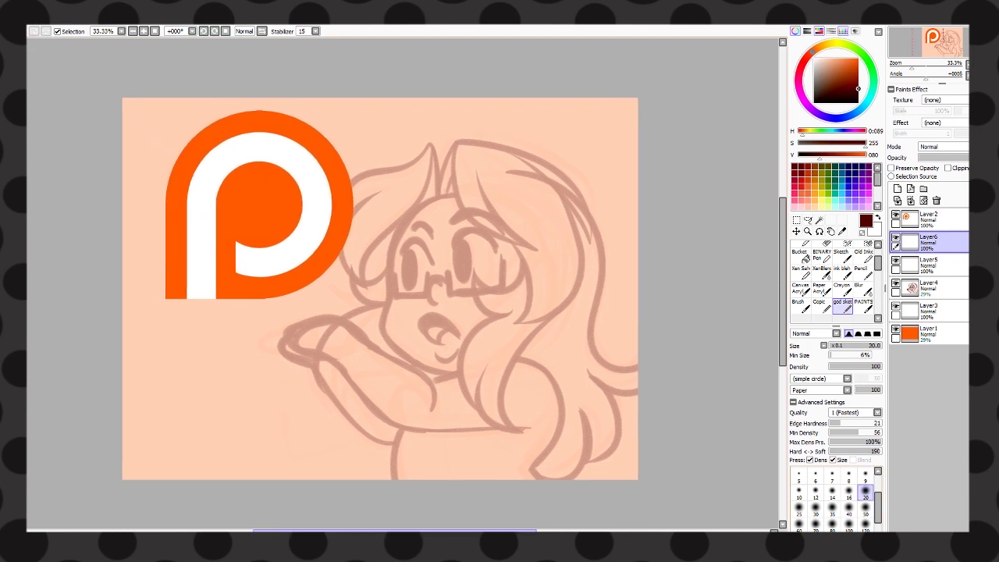
- Fade the sketch on Layer4 to 12% opacity and add another new layer below the logo layer
{"action": "left_click", "coordinate": [929, 287]}
{"action": "left_click", "coordinate": [929, 159]}
{"action": "left_click", "coordinate": [897, 189]}
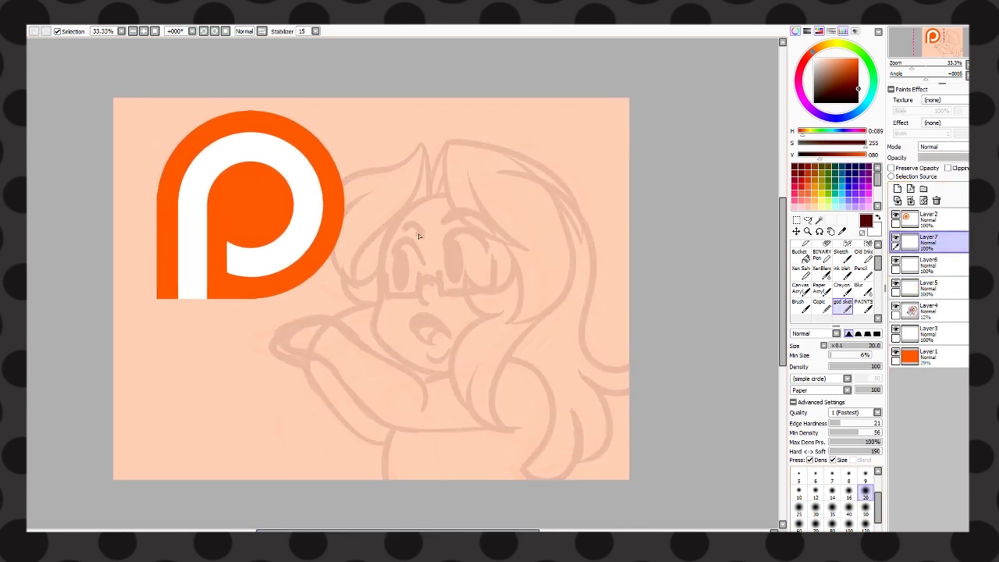
- Move the sketch on Layer4 slightly to the right, away from the logo, and reselect Layer7
{"action": "left_click", "coordinate": [929, 311]}
{"action": "left_click", "coordinate": [796, 231]}
{"action": "left_click_drag", "start_coordinate": [553, 356], "coordinate": [570, 356]}
{"action": "left_click", "coordinate": [928, 242]}
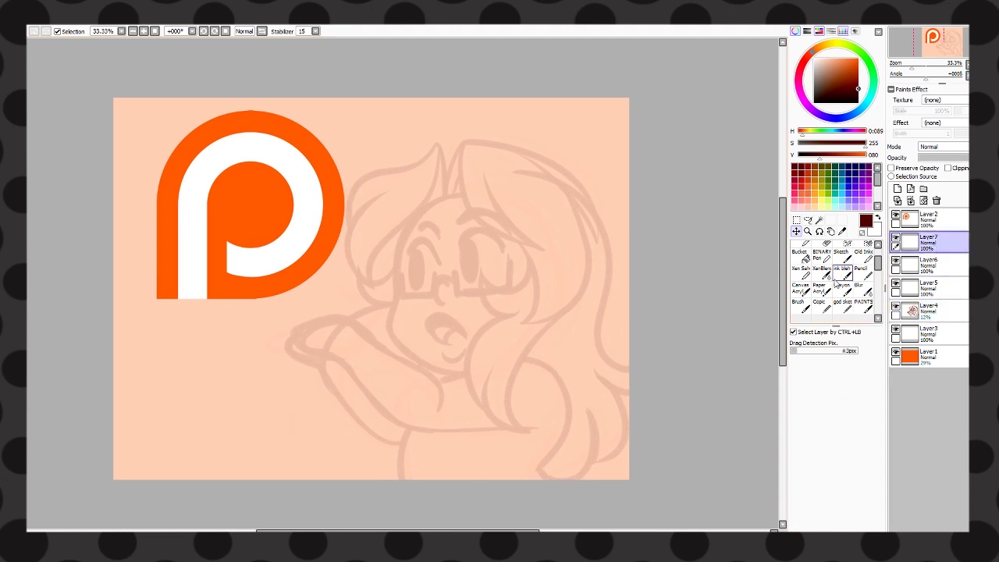
- Sketch the sleeve cuffs and the curve behind the shoulder with the god sket brush, erasing the curve's middle part
{"action": "left_click", "coordinate": [843, 305]}
{"action": "left_click_drag", "start_coordinate": [463, 376], "coordinate": [565, 371]}
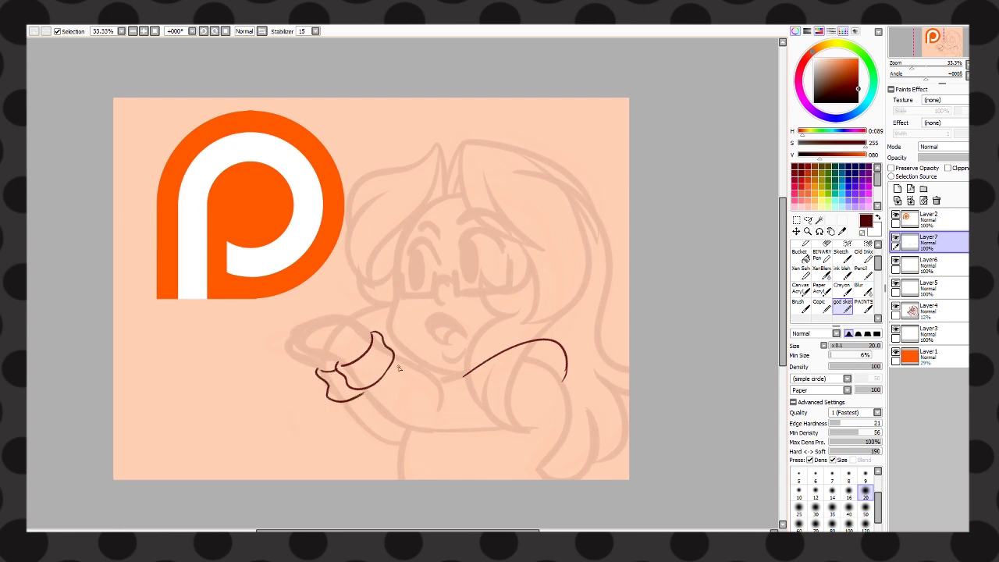
{"action": "key", "text": "e"}
{"action": "mouse_move", "coordinate": [470, 373]}
{"action": "left_mouse_down"}
{"action": "mouse_move", "coordinate": [523, 343]}
{"action": "mouse_move", "coordinate": [511, 341]}
{"action": "left_mouse_up"}
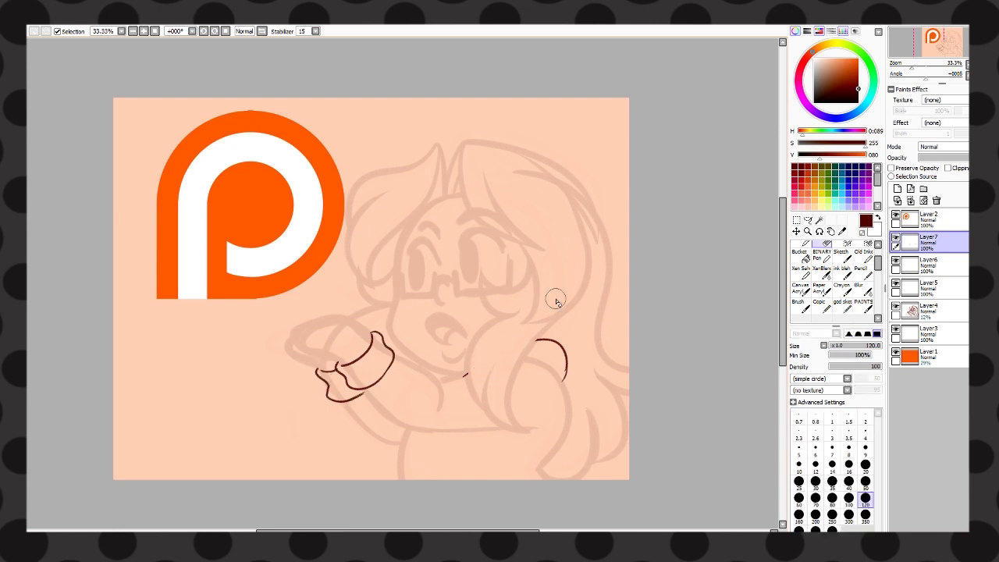
- Sketch the upper and lower outlines of the near arm from cuff to shoulder, plus the short neckline under the chin
{"action": "key", "text": "b"}
{"action": "left_click_drag", "start_coordinate": [393, 358], "coordinate": [445, 404]}
{"action": "key", "text": "ctrl+z"}
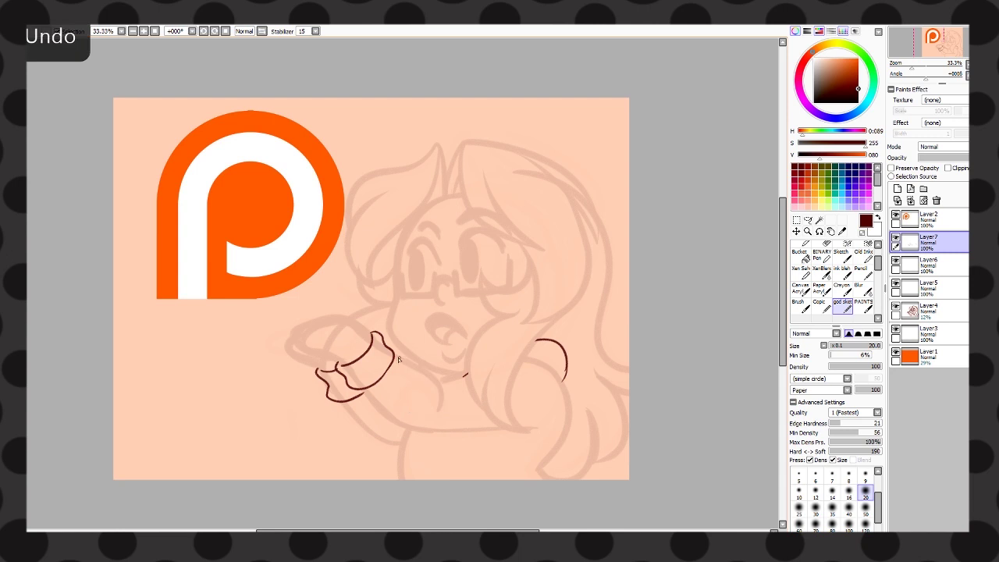
{"action": "left_click_drag", "start_coordinate": [394, 355], "coordinate": [450, 401]}
{"action": "left_click_drag", "start_coordinate": [360, 391], "coordinate": [450, 425]}
{"action": "key", "text": "ctrl+z"}
{"action": "left_click_drag", "start_coordinate": [358, 392], "coordinate": [536, 424]}
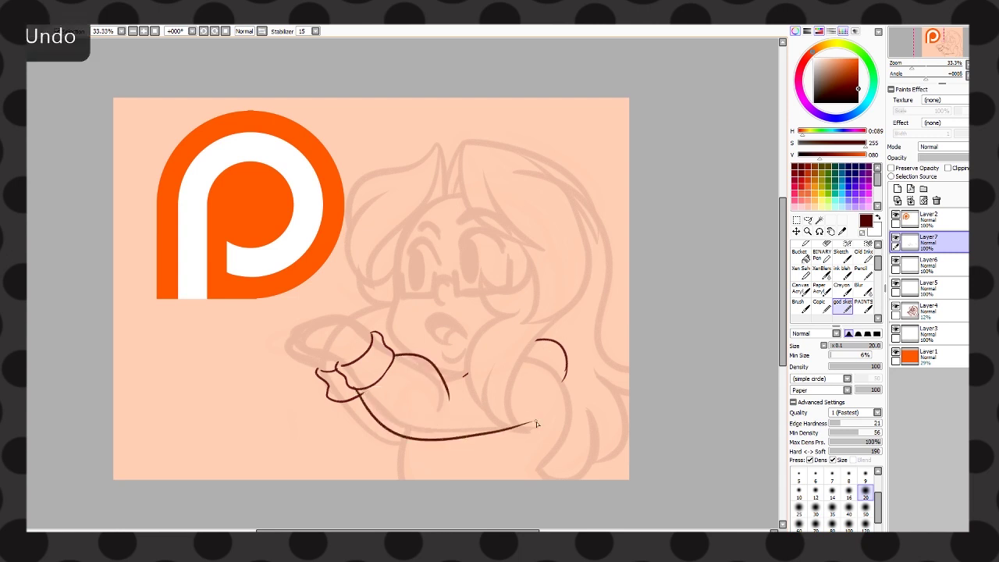
{"action": "left_click_drag", "start_coordinate": [446, 383], "coordinate": [468, 376]}
- Sketch the far forearm, the torso's front and back edges and a double zipper line, trimming the overshoot at the elbow
{"action": "mouse_move", "coordinate": [347, 404]}
{"action": "left_mouse_down"}
{"action": "mouse_move", "coordinate": [408, 447]}
{"action": "mouse_move", "coordinate": [393, 478]}
{"action": "left_mouse_up"}
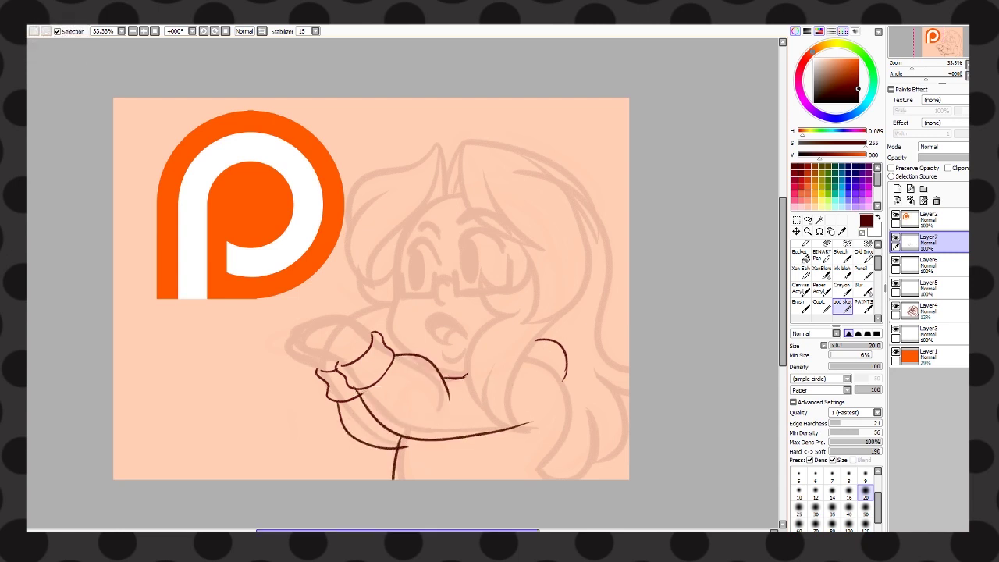
{"action": "key", "text": "e"}
{"action": "mouse_move", "coordinate": [407, 443]}
{"action": "left_mouse_down"}
{"action": "mouse_move", "coordinate": [418, 453]}
{"action": "mouse_move", "coordinate": [414, 440]}
{"action": "left_mouse_up"}
{"action": "key", "text": "b"}
{"action": "mouse_move", "coordinate": [523, 361]}
{"action": "left_mouse_down"}
{"action": "mouse_move", "coordinate": [538, 365]}
{"action": "mouse_move", "coordinate": [544, 477]}
{"action": "left_mouse_up"}
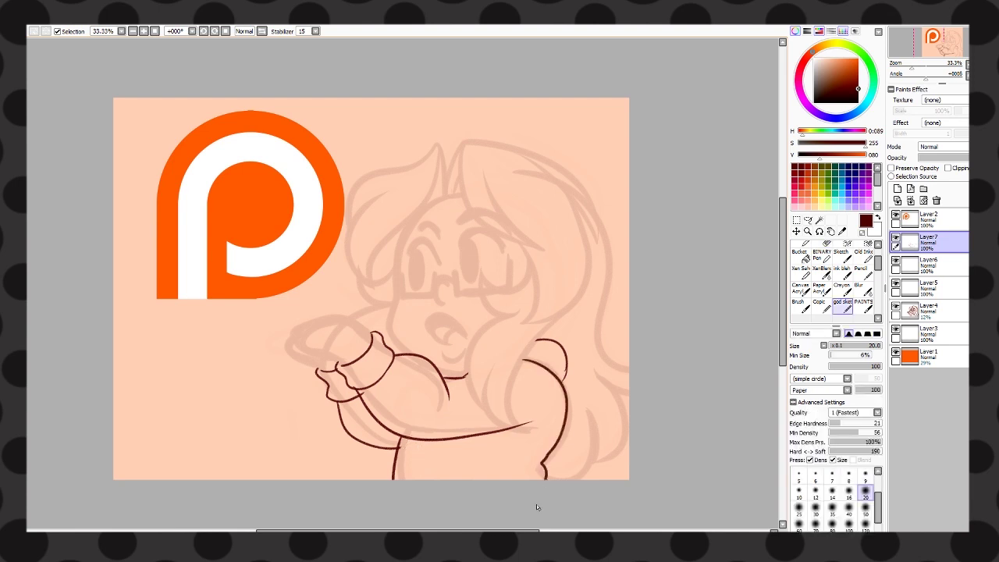
{"action": "left_click_drag", "start_coordinate": [414, 445], "coordinate": [413, 478]}
{"action": "key", "text": "ctrl+z"}
{"action": "left_click_drag", "start_coordinate": [406, 441], "coordinate": [406, 472]}
{"action": "key", "text": "e"}
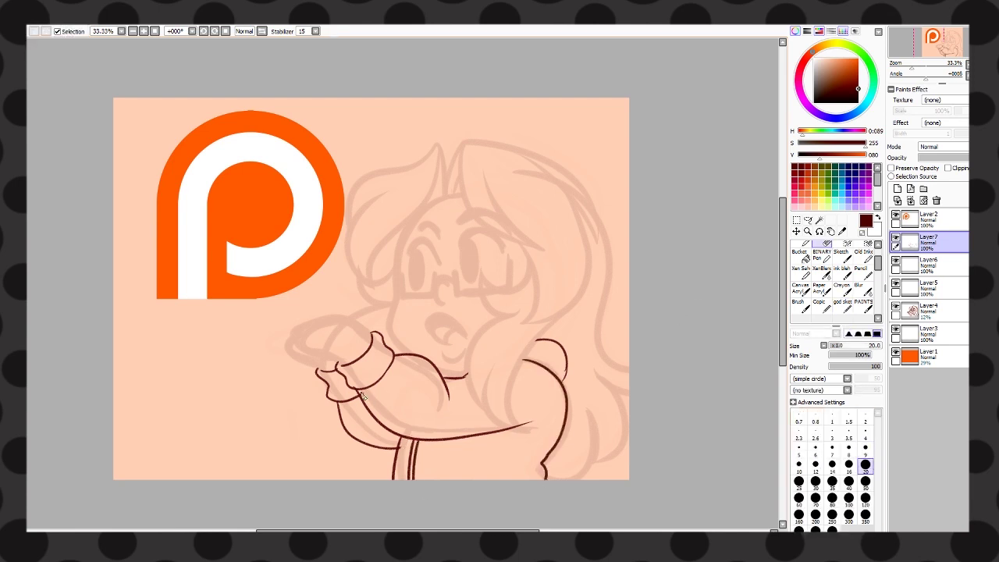
- Sketch the open hands extending from the cuffs and undo the stray stroke at the fingertips
{"action": "key", "text": "e"}
{"action": "mouse_move", "coordinate": [374, 337]}
{"action": "left_mouse_down"}
{"action": "mouse_move", "coordinate": [344, 322]}
{"action": "mouse_move", "coordinate": [340, 367]}
{"action": "left_mouse_up"}
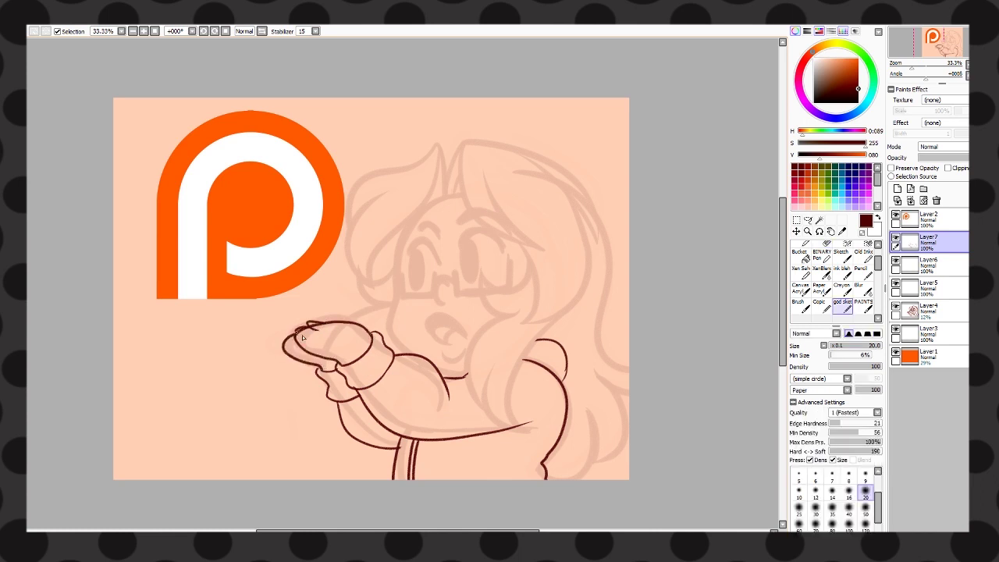
{"action": "key", "text": "ctrl+z"}
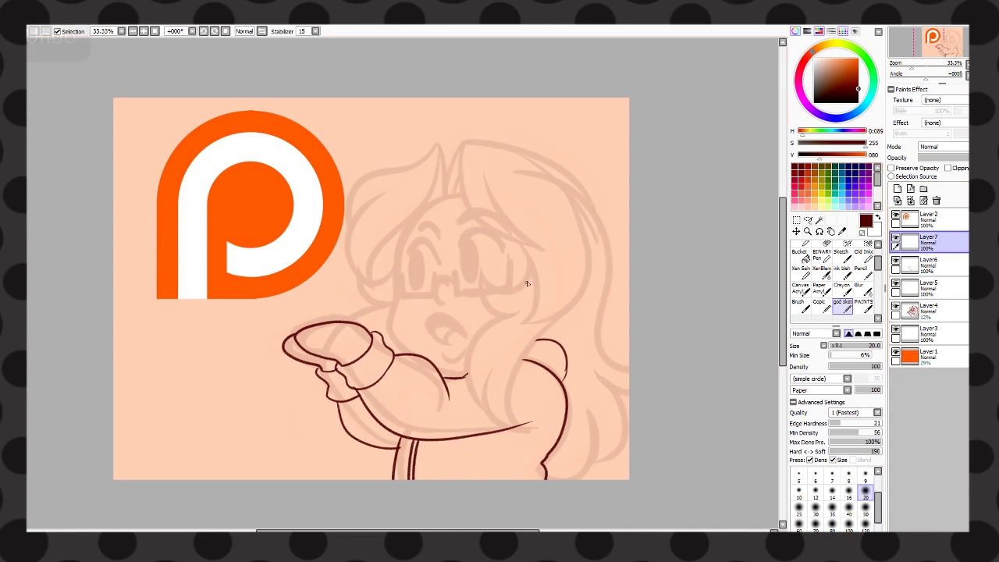
- Sketch the side bangs beside the face and the long hair lock falling in front of the shoulder
{"action": "mouse_move", "coordinate": [527, 253]}
{"action": "left_mouse_down"}
{"action": "mouse_move", "coordinate": [507, 311]}
{"action": "mouse_move", "coordinate": [464, 366]}
{"action": "mouse_move", "coordinate": [493, 417]}
{"action": "mouse_move", "coordinate": [539, 429]}
{"action": "left_mouse_up"}
{"action": "left_click_drag", "start_coordinate": [515, 422], "coordinate": [576, 309]}
{"action": "left_click_drag", "start_coordinate": [457, 154], "coordinate": [538, 250]}
{"action": "left_click_drag", "start_coordinate": [493, 201], "coordinate": [540, 251]}
{"action": "mouse_move", "coordinate": [539, 252]}
{"action": "left_mouse_down"}
{"action": "mouse_move", "coordinate": [521, 324]}
{"action": "mouse_move", "coordinate": [563, 299]}
{"action": "left_mouse_up"}
{"action": "left_click_drag", "start_coordinate": [562, 267], "coordinate": [574, 301]}
{"action": "left_click_drag", "start_coordinate": [536, 207], "coordinate": [539, 327]}
- Sketch the crown, the long flowing back hair with its pointed ends, and the bangs on the logo side
{"action": "left_click_drag", "start_coordinate": [443, 196], "coordinate": [517, 184]}
{"action": "mouse_move", "coordinate": [488, 139]}
{"action": "left_mouse_down"}
{"action": "mouse_move", "coordinate": [598, 227]}
{"action": "mouse_move", "coordinate": [629, 366]}
{"action": "left_mouse_up"}
{"action": "left_click_drag", "start_coordinate": [624, 368], "coordinate": [593, 426]}
{"action": "left_click_drag", "start_coordinate": [616, 393], "coordinate": [585, 471]}
{"action": "mouse_move", "coordinate": [446, 194]}
{"action": "left_mouse_down"}
{"action": "mouse_move", "coordinate": [357, 188]}
{"action": "mouse_move", "coordinate": [353, 290]}
{"action": "left_mouse_up"}
{"action": "mouse_move", "coordinate": [428, 167]}
{"action": "left_mouse_down"}
{"action": "mouse_move", "coordinate": [366, 287]}
{"action": "mouse_move", "coordinate": [390, 298]}
{"action": "mouse_move", "coordinate": [384, 320]}
{"action": "left_mouse_up"}
{"action": "left_click_drag", "start_coordinate": [357, 314], "coordinate": [364, 326]}
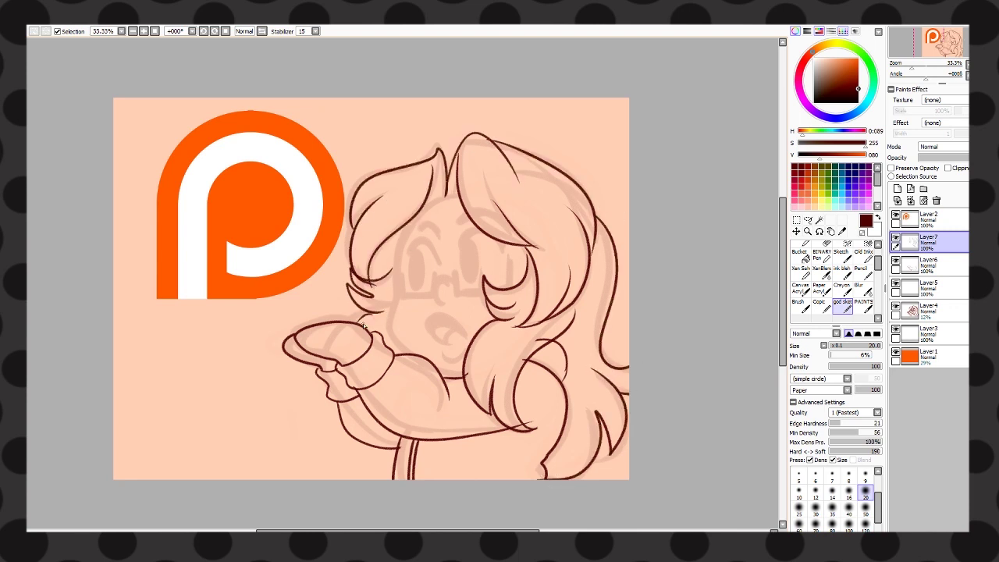
- Sketch the face outline, open mouth, nose and curved upper eyelids
{"action": "left_click_drag", "start_coordinate": [456, 196], "coordinate": [401, 250]}
{"action": "left_click_drag", "start_coordinate": [425, 214], "coordinate": [398, 276]}
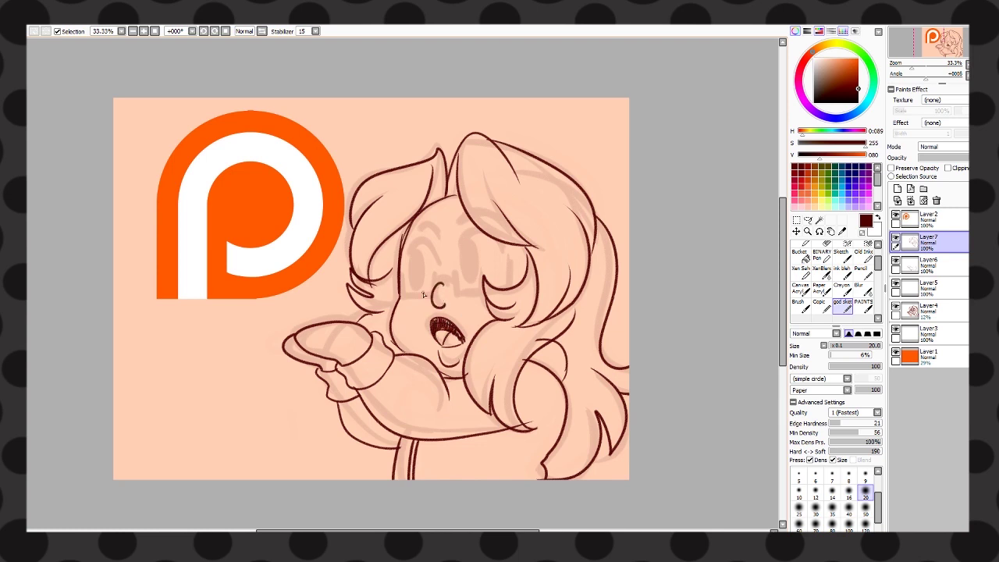
{"action": "key", "text": "ctrl+z"}
{"action": "left_click_drag", "start_coordinate": [444, 286], "coordinate": [439, 304]}
{"action": "left_click_drag", "start_coordinate": [461, 250], "coordinate": [494, 245]}
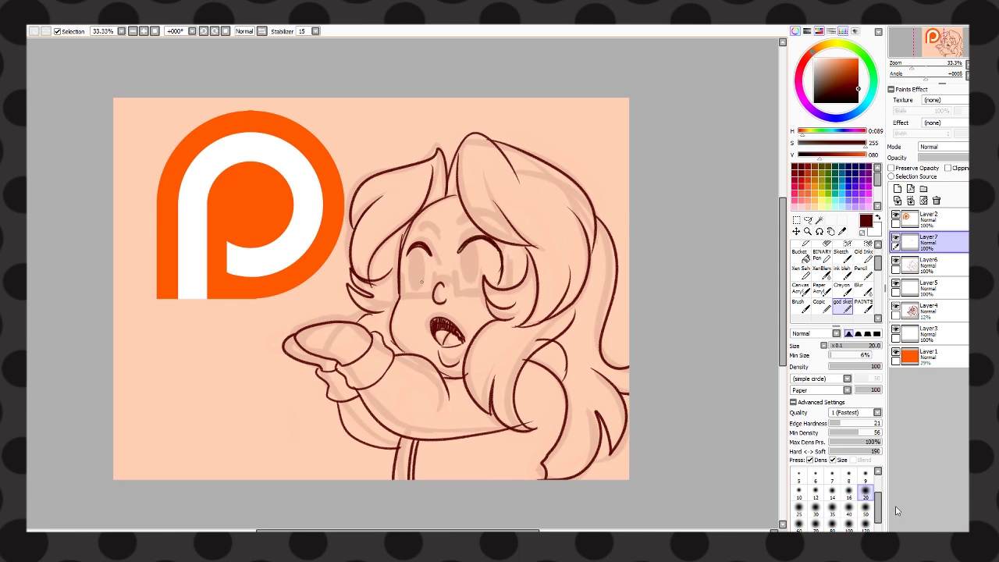
- Set the brush size to 50 and draw solid oval pupils and thick eyebrows
{"action": "left_click", "coordinate": [864, 527]}
{"action": "left_click_drag", "start_coordinate": [459, 266], "coordinate": [468, 279]}
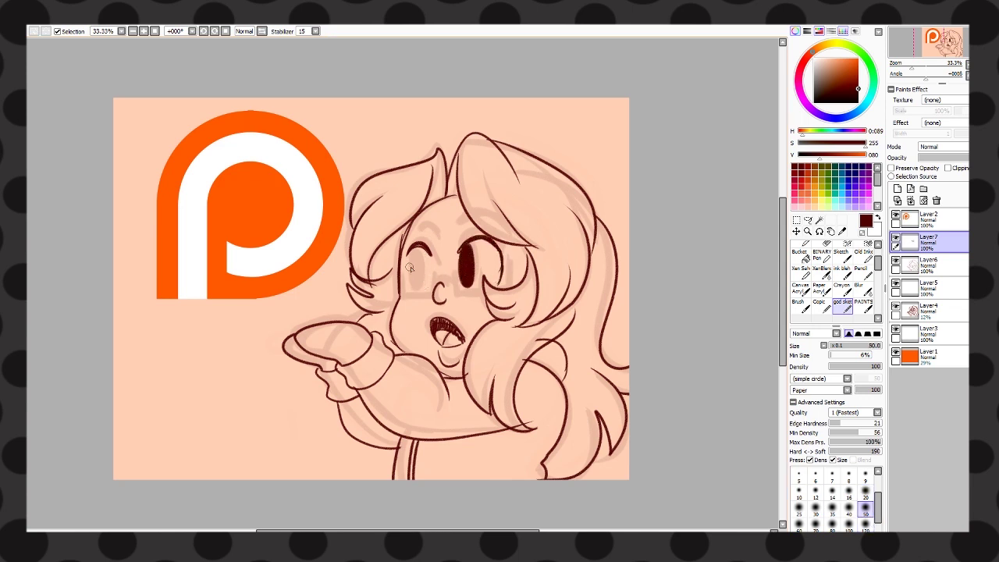
{"action": "left_click_drag", "start_coordinate": [409, 268], "coordinate": [415, 278]}
{"action": "left_click_drag", "start_coordinate": [456, 235], "coordinate": [505, 228]}
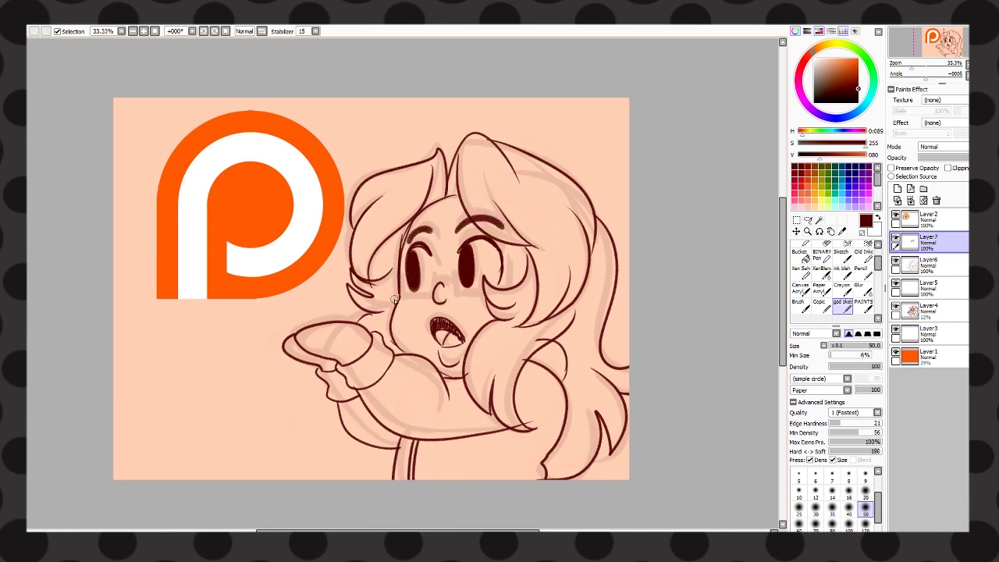
- Merge Layer7, Layer6 and Layer5 down into Layer4 and fade the merged sketch to 20% opacity
{"action": "left_click", "coordinate": [910, 201]}
{"action": "left_click", "coordinate": [910, 201]}
{"action": "left_click", "coordinate": [910, 201]}
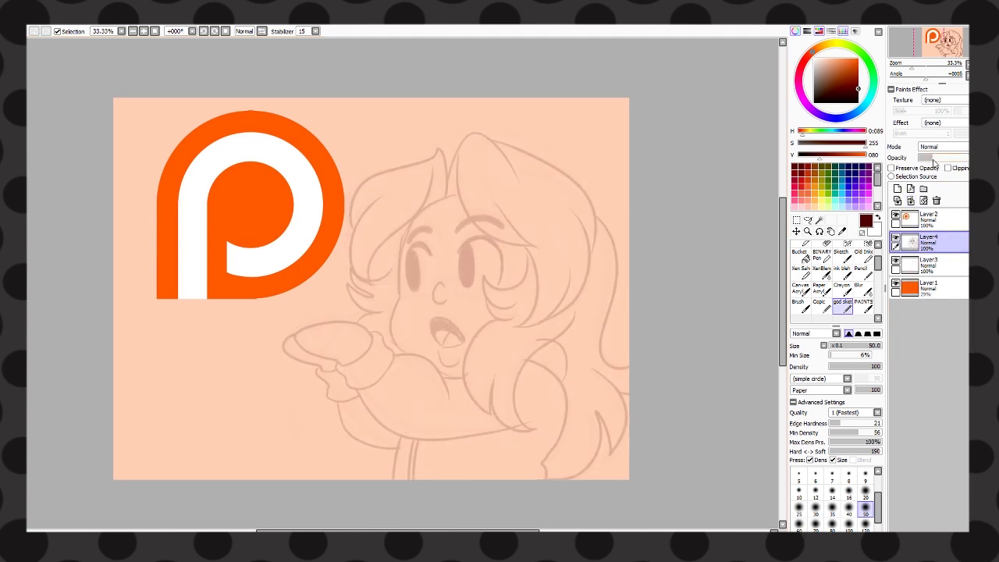
- Flip the canvas view horizontally and sketch separate rounded fingers on the outstretched hands
{"action": "left_click", "coordinate": [245, 31]}
{"action": "scroll", "coordinate": [422, 349], "scroll_direction": "up", "scroll_amount": 3}
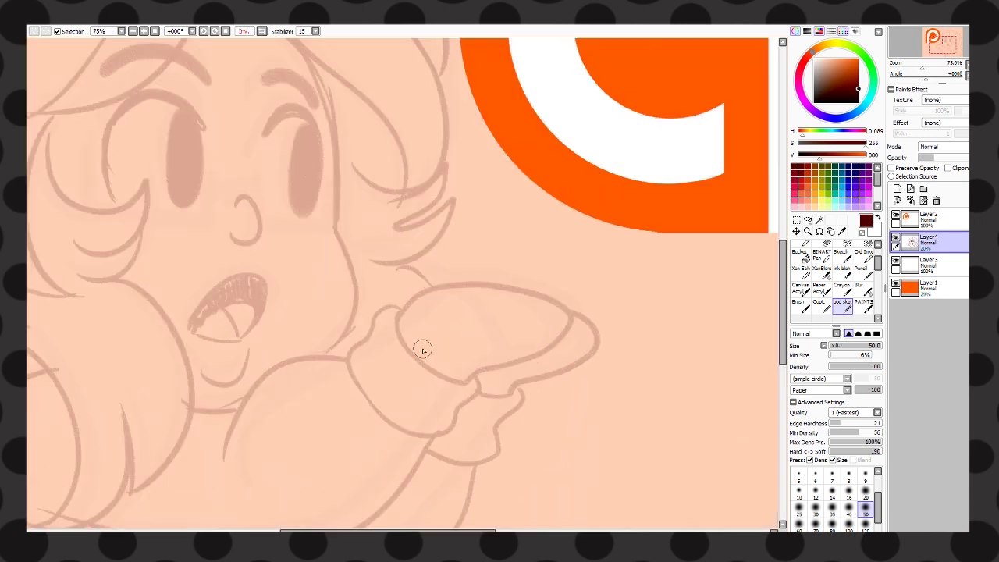
{"action": "mouse_move", "coordinate": [471, 307]}
{"action": "left_mouse_down"}
{"action": "mouse_move", "coordinate": [547, 290]}
{"action": "mouse_move", "coordinate": [585, 329]}
{"action": "mouse_move", "coordinate": [553, 341]}
{"action": "mouse_move", "coordinate": [588, 315]}
{"action": "mouse_move", "coordinate": [593, 361]}
{"action": "left_mouse_up"}
- Create a layer folder above Layer4 and add two new layers inside it
{"action": "left_click", "coordinate": [923, 189]}
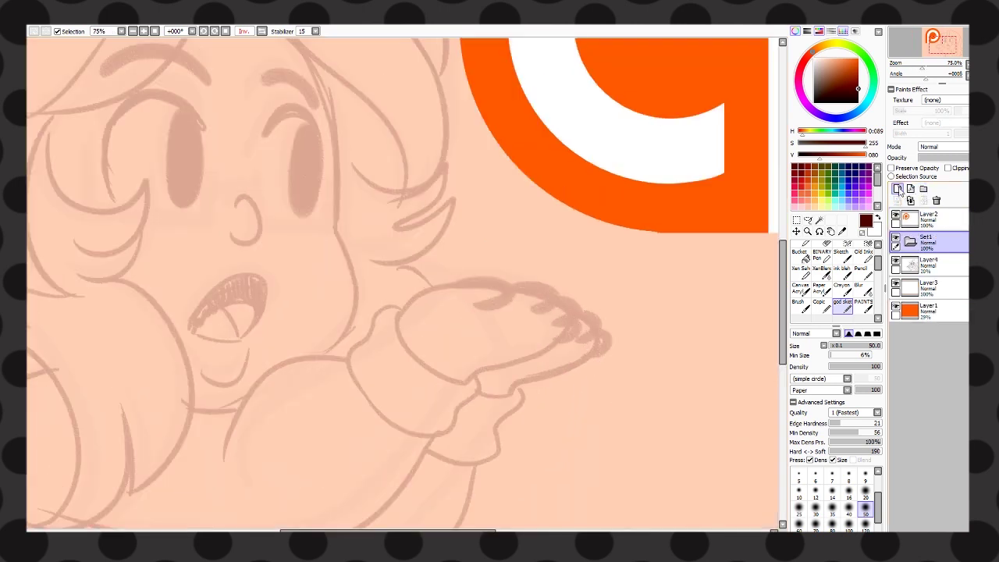
{"action": "left_click", "coordinate": [898, 189]}
{"action": "left_click", "coordinate": [897, 189]}
- Draw thick line art over the sketched hands, fingers and both sleeve cuffs on the new folder layers
{"action": "scroll", "coordinate": [469, 331], "scroll_direction": "down", "scroll_amount": 3}
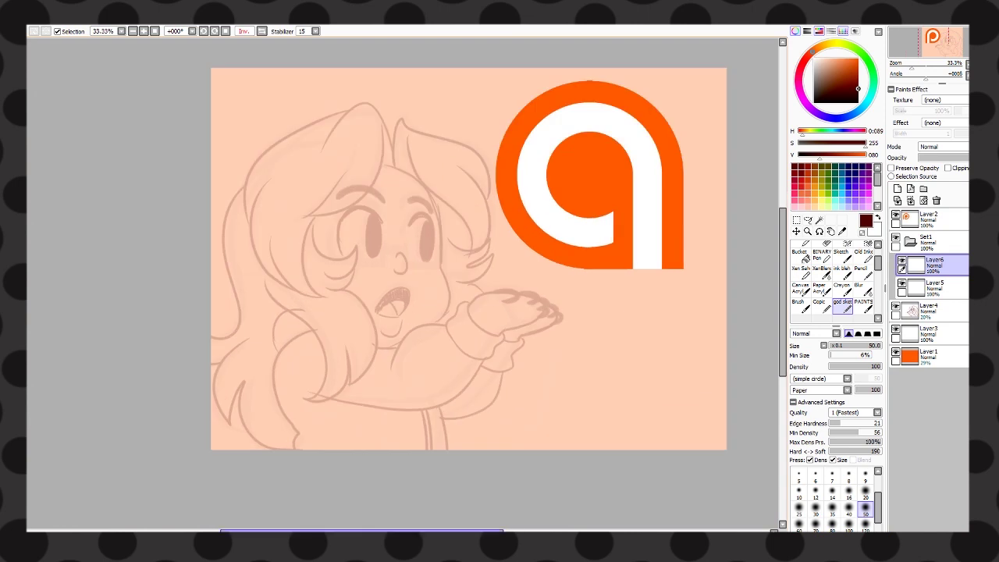
{"action": "left_click_drag", "start_coordinate": [359, 530], "coordinate": [381, 530]}
{"action": "scroll", "coordinate": [406, 278], "scroll_direction": "up", "scroll_amount": 1}
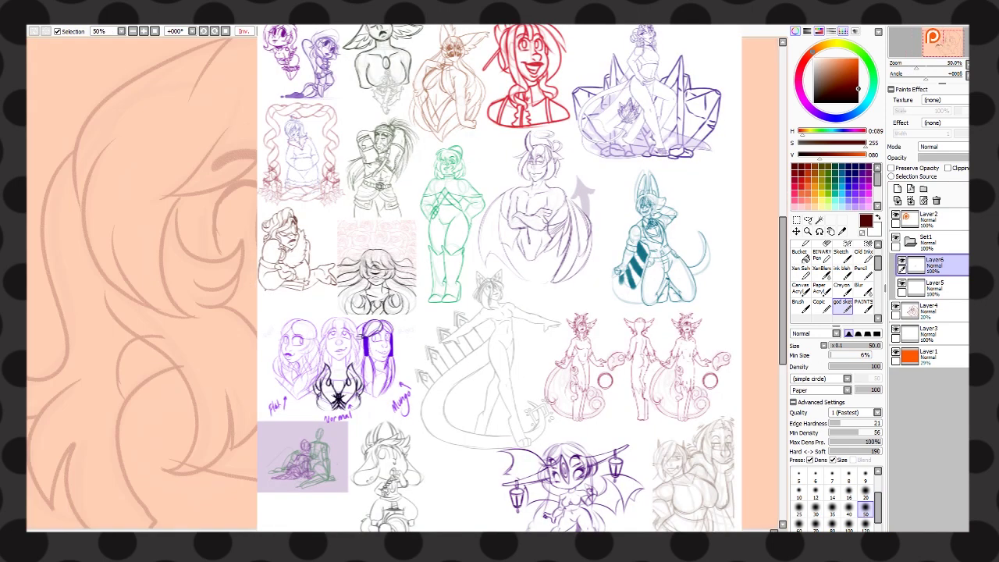
{"action": "left_click_drag", "start_coordinate": [408, 336], "coordinate": [530, 309]}
{"action": "left_click_drag", "start_coordinate": [499, 373], "coordinate": [523, 316]}
{"action": "left_click_drag", "start_coordinate": [782, 288], "coordinate": [782, 312]}
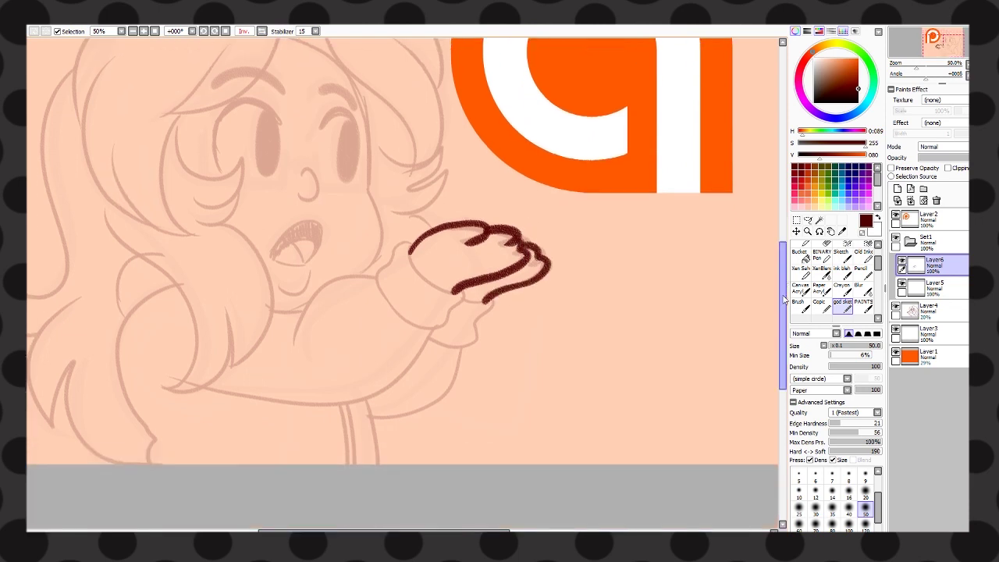
{"action": "mouse_move", "coordinate": [411, 243]}
{"action": "left_mouse_down"}
{"action": "mouse_move", "coordinate": [455, 293]}
{"action": "mouse_move", "coordinate": [376, 264]}
{"action": "mouse_move", "coordinate": [426, 330]}
{"action": "mouse_move", "coordinate": [460, 299]}
{"action": "mouse_move", "coordinate": [492, 301]}
{"action": "left_mouse_up"}
{"action": "scroll", "coordinate": [430, 519], "scroll_direction": "down", "scroll_amount": 1}
{"action": "scroll", "coordinate": [430, 519], "scroll_direction": "left", "scroll_amount": 2}
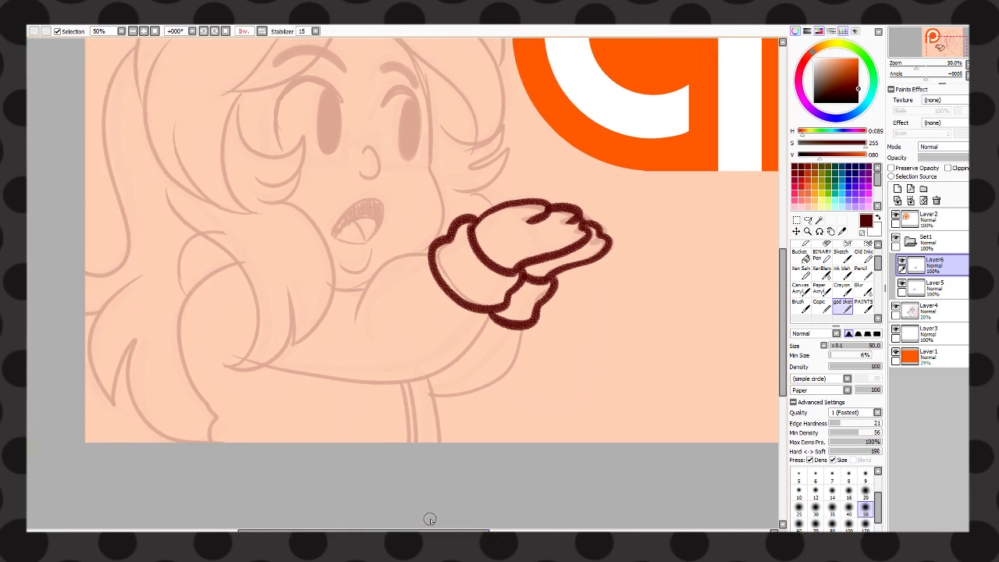
- Ink both arms, the neckline and the torso's front edge in thick lines over the sketch
{"action": "left_click_drag", "start_coordinate": [433, 248], "coordinate": [349, 316]}
{"action": "left_click_drag", "start_coordinate": [312, 268], "coordinate": [374, 284]}
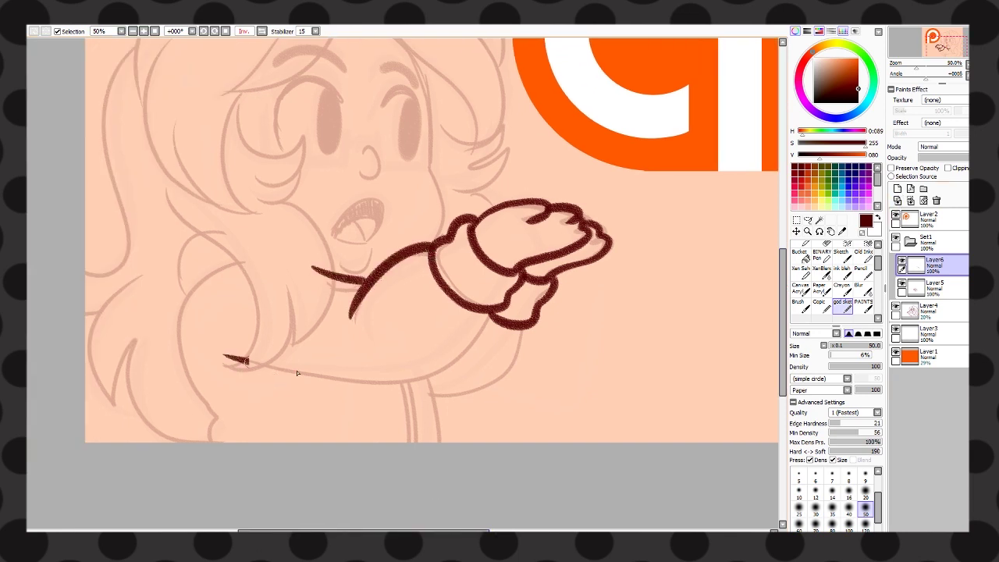
{"action": "mouse_move", "coordinate": [297, 373]}
{"action": "left_mouse_down"}
{"action": "mouse_move", "coordinate": [500, 306]}
{"action": "mouse_move", "coordinate": [429, 404]}
{"action": "left_mouse_up"}
{"action": "left_click_drag", "start_coordinate": [421, 365], "coordinate": [437, 445]}
{"action": "key", "text": "e"}
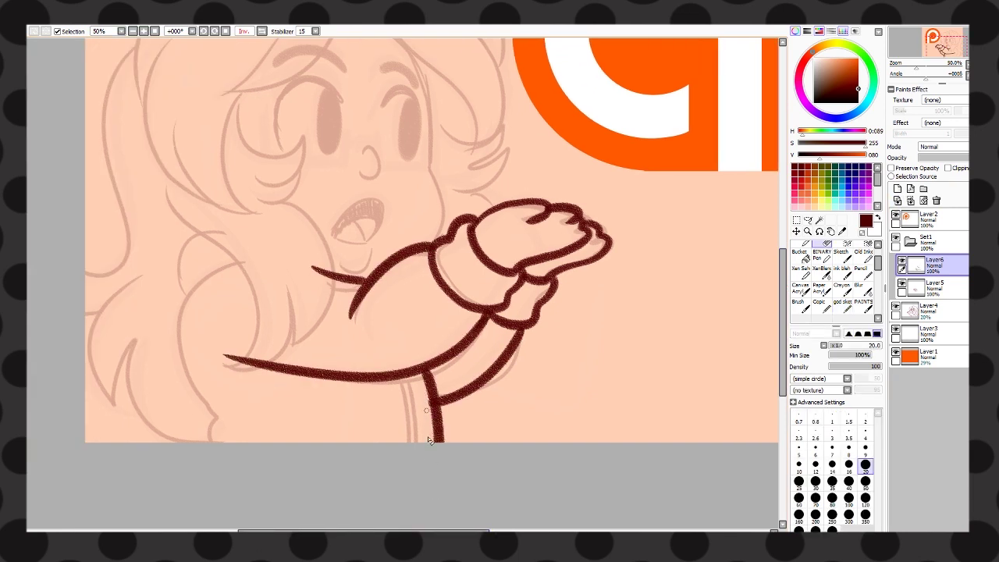
- Ink the shoulder and back contour, the hood curve behind it and the zipper line on the torso
{"action": "key", "text": "b"}
{"action": "left_click_drag", "start_coordinate": [212, 274], "coordinate": [207, 441]}
{"action": "left_click_drag", "start_coordinate": [209, 422], "coordinate": [237, 431]}
{"action": "mouse_move", "coordinate": [208, 229]}
{"action": "left_mouse_down"}
{"action": "mouse_move", "coordinate": [168, 328]}
{"action": "mouse_move", "coordinate": [185, 338]}
{"action": "left_mouse_up"}
{"action": "left_click_drag", "start_coordinate": [397, 376], "coordinate": [405, 438]}
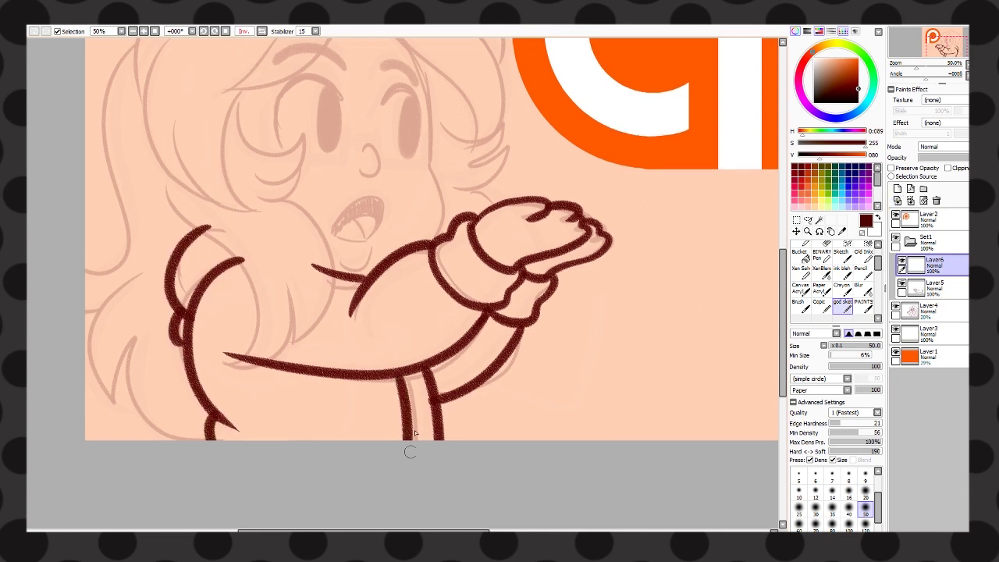
- Ink the eyelids, solid pupils, nose and open mouth with its lower lip line, redoing the unsatisfactory mouth strokes
{"action": "scroll", "coordinate": [414, 508], "scroll_direction": "up", "scroll_amount": 3}
{"action": "mouse_move", "coordinate": [278, 274]}
{"action": "left_mouse_down"}
{"action": "mouse_move", "coordinate": [278, 260]}
{"action": "mouse_move", "coordinate": [344, 238]}
{"action": "mouse_move", "coordinate": [419, 238]}
{"action": "left_mouse_up"}
{"action": "left_click_drag", "start_coordinate": [328, 215], "coordinate": [331, 283]}
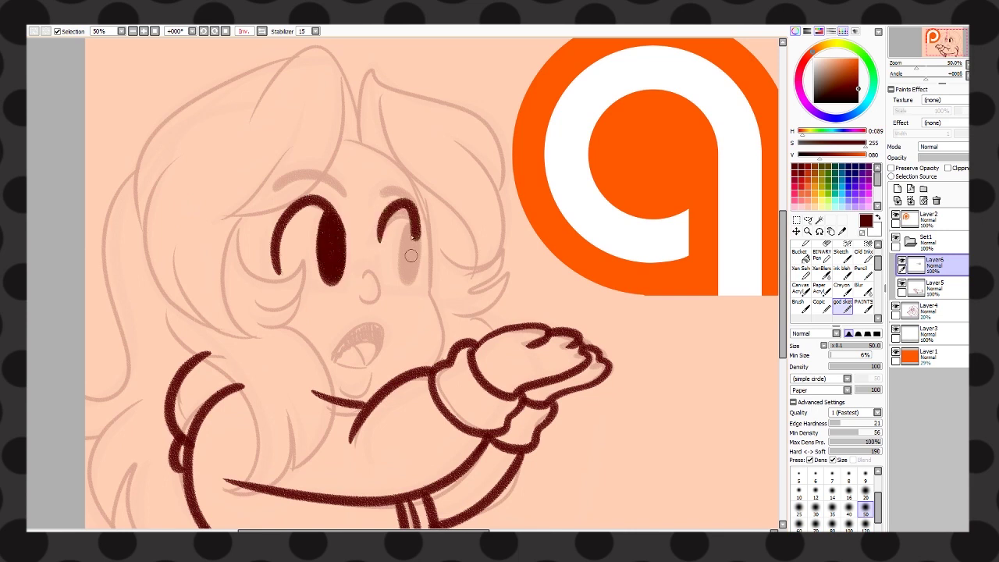
{"action": "left_click_drag", "start_coordinate": [410, 256], "coordinate": [409, 270]}
{"action": "mouse_move", "coordinate": [340, 357]}
{"action": "left_mouse_down"}
{"action": "mouse_move", "coordinate": [374, 348]}
{"action": "mouse_move", "coordinate": [404, 302]}
{"action": "mouse_move", "coordinate": [351, 370]}
{"action": "mouse_move", "coordinate": [390, 349]}
{"action": "mouse_move", "coordinate": [366, 375]}
{"action": "mouse_move", "coordinate": [350, 371]}
{"action": "mouse_move", "coordinate": [380, 334]}
{"action": "mouse_move", "coordinate": [348, 372]}
{"action": "mouse_move", "coordinate": [382, 346]}
{"action": "left_mouse_up"}
{"action": "key", "text": "ctrl+z"}
{"action": "key", "text": "ctrl+z"}
{"action": "left_click_drag", "start_coordinate": [340, 385], "coordinate": [382, 372]}
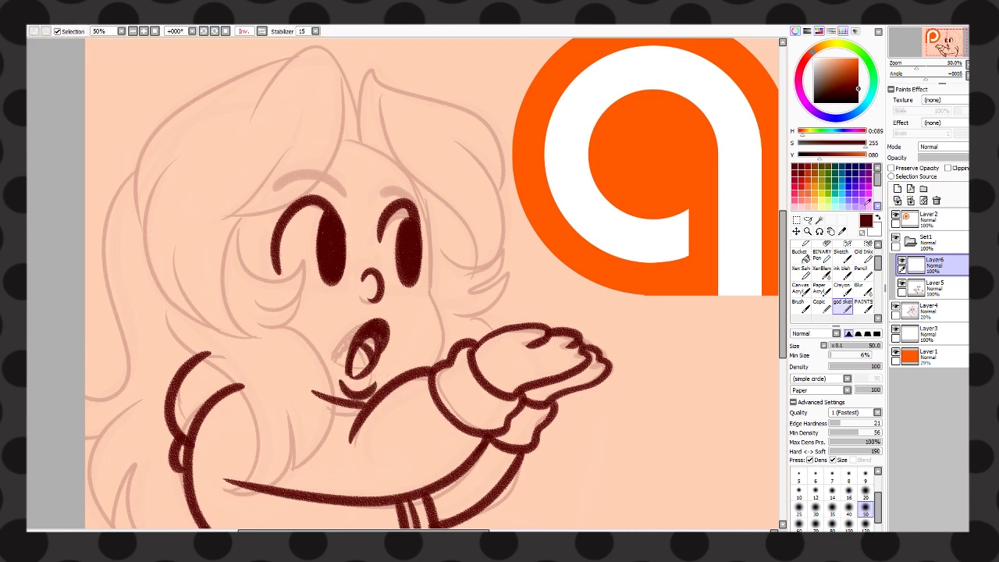
- Ink the face contour from forehead to chin and draw both thick eyebrows
{"action": "mouse_move", "coordinate": [348, 142]}
{"action": "left_mouse_down"}
{"action": "mouse_move", "coordinate": [431, 225]}
{"action": "mouse_move", "coordinate": [426, 204]}
{"action": "mouse_move", "coordinate": [447, 338]}
{"action": "mouse_move", "coordinate": [439, 363]}
{"action": "left_mouse_up"}
{"action": "key", "text": "ctrl+z"}
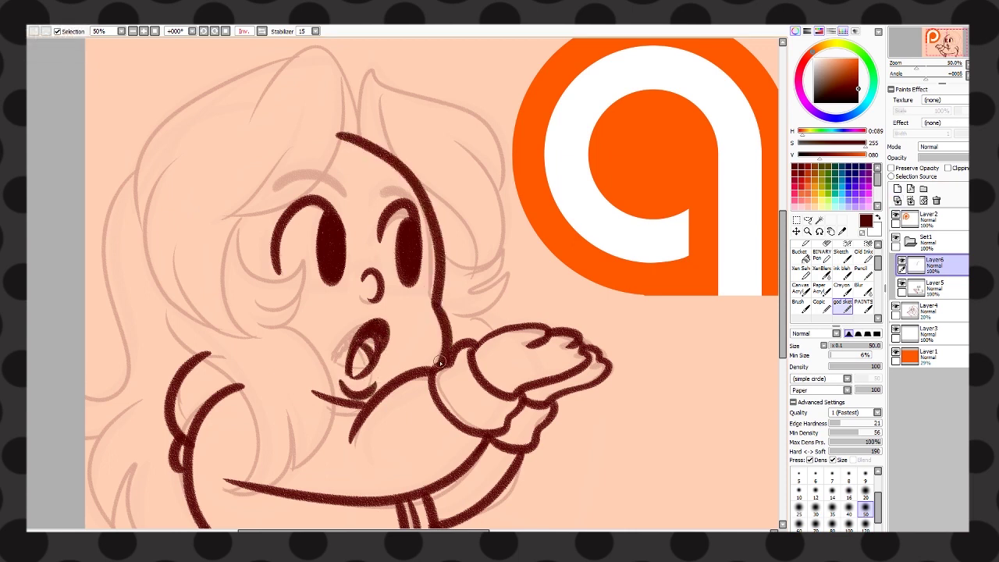
{"action": "left_click_drag", "start_coordinate": [257, 220], "coordinate": [337, 184]}
{"action": "mouse_move", "coordinate": [375, 201]}
{"action": "left_mouse_down"}
{"action": "mouse_move", "coordinate": [389, 184]}
{"action": "mouse_move", "coordinate": [408, 188]}
{"action": "left_mouse_up"}
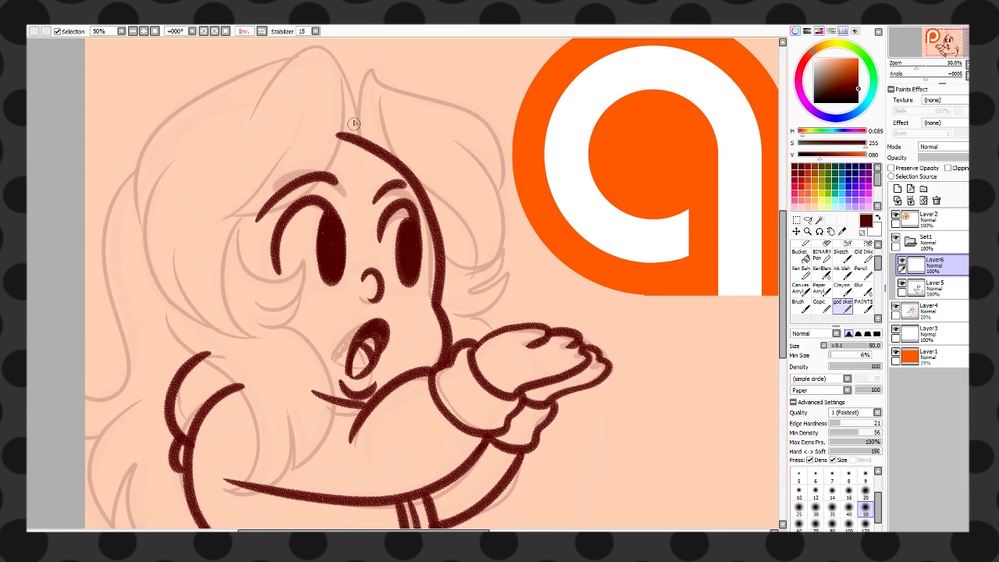
- Ink the hair on the logo side, from the rounded top tuft down to the pointed tips beside the cheek
{"action": "mouse_move", "coordinate": [353, 133]}
{"action": "left_mouse_down"}
{"action": "mouse_move", "coordinate": [366, 69]}
{"action": "mouse_move", "coordinate": [465, 145]}
{"action": "left_mouse_up"}
{"action": "key", "text": "ctrl+z"}
{"action": "key", "text": "ctrl+z"}
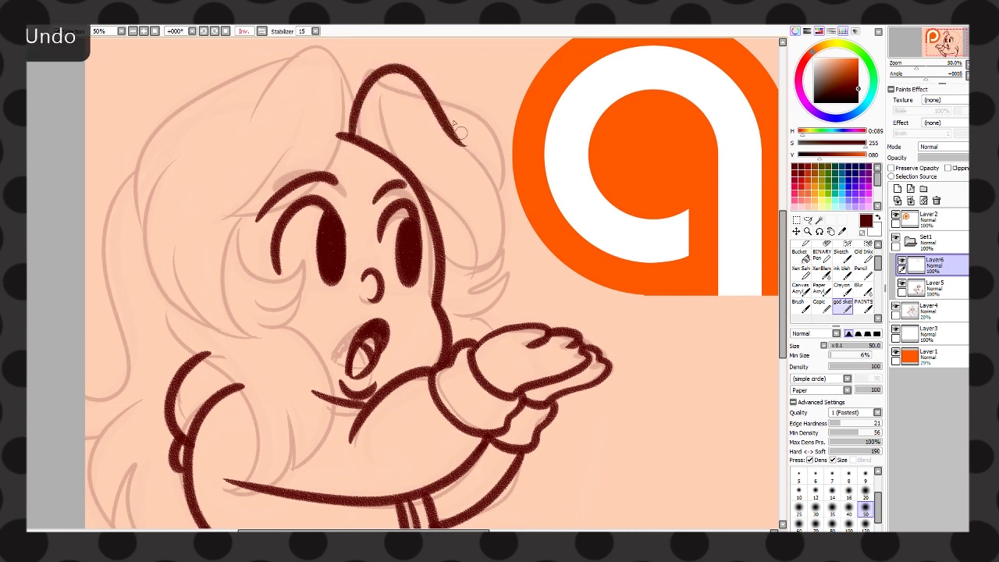
{"action": "left_click_drag", "start_coordinate": [427, 96], "coordinate": [501, 211]}
{"action": "left_click_drag", "start_coordinate": [380, 97], "coordinate": [469, 305]}
{"action": "mouse_move", "coordinate": [504, 161]}
{"action": "left_mouse_down"}
{"action": "mouse_move", "coordinate": [459, 301]}
{"action": "mouse_move", "coordinate": [494, 257]}
{"action": "mouse_move", "coordinate": [471, 304]}
{"action": "mouse_move", "coordinate": [491, 323]}
{"action": "left_mouse_up"}
{"action": "key", "text": "e"}
{"action": "left_click", "coordinate": [842, 302]}
{"action": "left_click", "coordinate": [929, 264]}
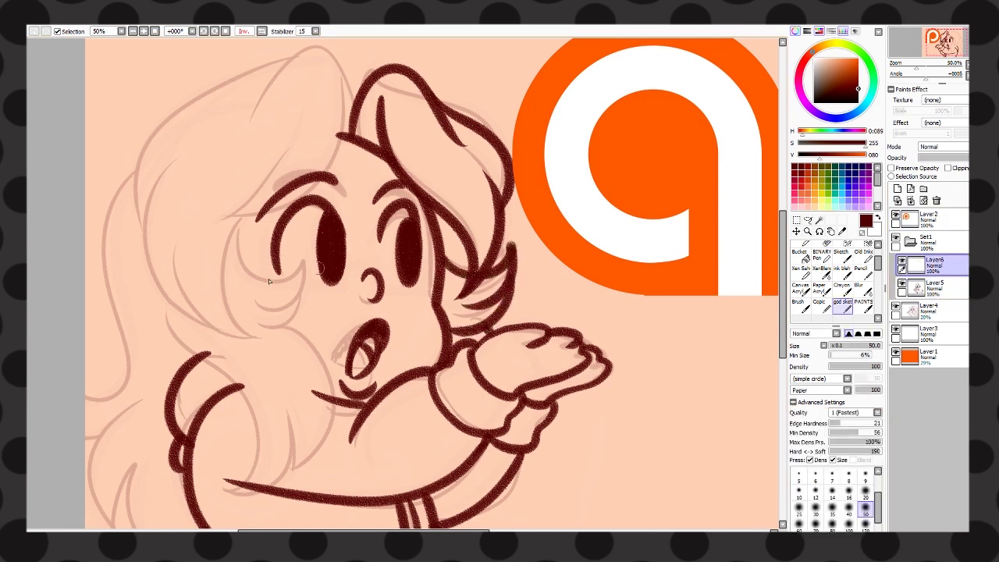
- Ink the cheek bangs and the long lock over the shoulder on Layer6, erasing the overlapping body lines on Layer5
{"action": "mouse_move", "coordinate": [226, 232]}
{"action": "left_mouse_down"}
{"action": "mouse_move", "coordinate": [265, 310]}
{"action": "mouse_move", "coordinate": [287, 467]}
{"action": "left_mouse_up"}
{"action": "left_click_drag", "start_coordinate": [161, 306], "coordinate": [222, 500]}
{"action": "left_click_drag", "start_coordinate": [207, 501], "coordinate": [282, 412]}
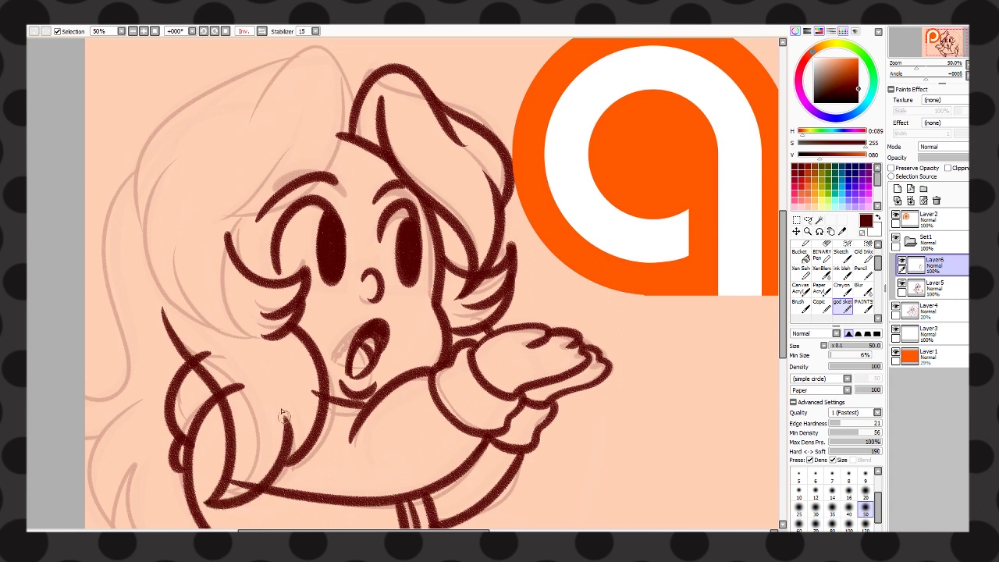
{"action": "left_click", "coordinate": [933, 287]}
{"action": "key", "text": "e"}
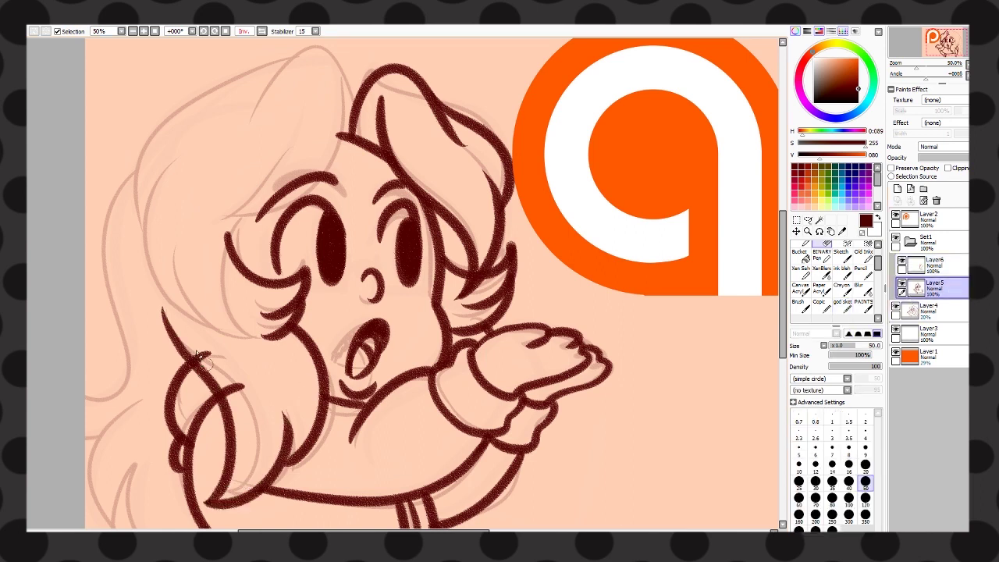
{"action": "key", "text": "ctrl+z"}
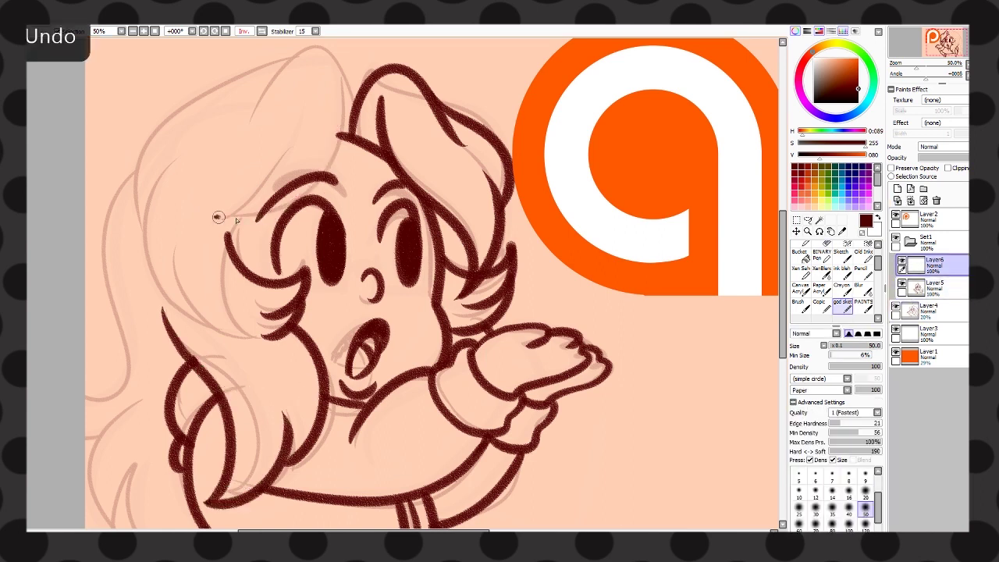
- Ink the large swept bangs over the forehead, the crown outline and the side hair framing the face
{"action": "left_click_drag", "start_coordinate": [219, 216], "coordinate": [348, 97]}
{"action": "left_click_drag", "start_coordinate": [242, 117], "coordinate": [347, 109]}
{"action": "key", "text": "ctrl+z"}
{"action": "mouse_move", "coordinate": [212, 214]}
{"action": "left_mouse_down"}
{"action": "mouse_move", "coordinate": [294, 89]}
{"action": "mouse_move", "coordinate": [221, 211]}
{"action": "mouse_move", "coordinate": [279, 139]}
{"action": "left_mouse_up"}
{"action": "key", "text": "ctrl+z"}
{"action": "mouse_move", "coordinate": [133, 234]}
{"action": "left_mouse_down"}
{"action": "mouse_move", "coordinate": [273, 64]}
{"action": "mouse_move", "coordinate": [300, 50]}
{"action": "left_mouse_up"}
{"action": "left_click_drag", "start_coordinate": [220, 218], "coordinate": [264, 345]}
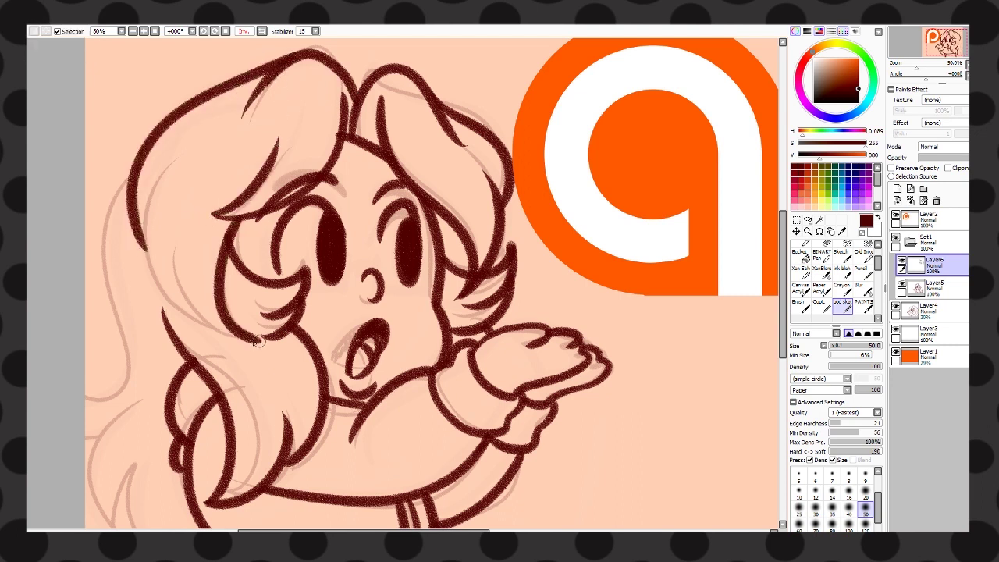
{"action": "left_click_drag", "start_coordinate": [160, 238], "coordinate": [265, 343]}
{"action": "left_click_drag", "start_coordinate": [186, 316], "coordinate": [144, 160]}
- Erase the face lines overlapping the swept bangs on Layer5, reducing the eraser size to 20
{"action": "key", "text": "ctrl+Down"}
{"action": "key", "text": "e"}
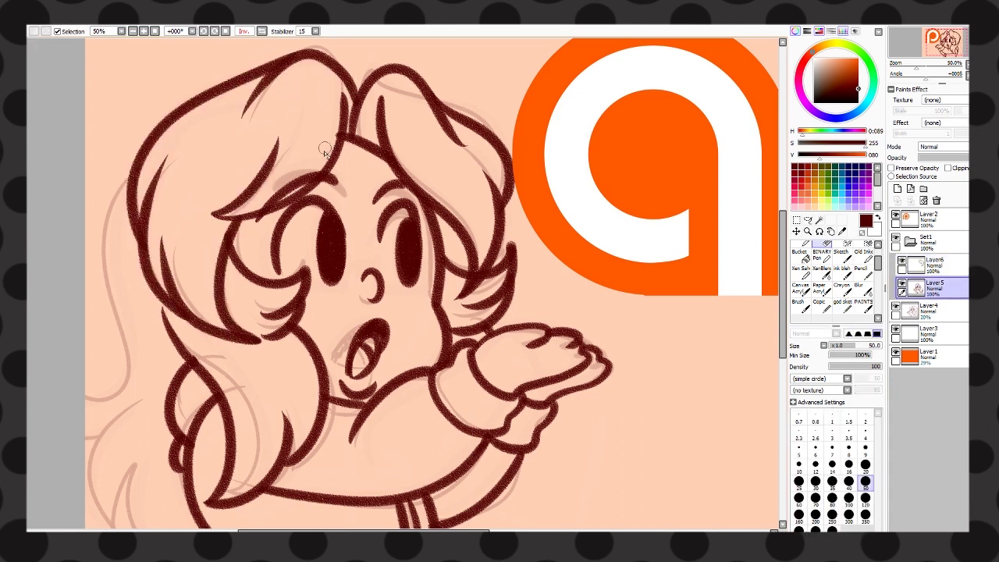
{"action": "key", "text": "bracketleft"}
{"action": "key", "text": "bracketleft"}
{"action": "key", "text": "bracketleft"}
{"action": "key", "text": "bracketleft"}
{"action": "key", "text": "bracketleft"}
{"action": "key", "text": "ctrl+z"}
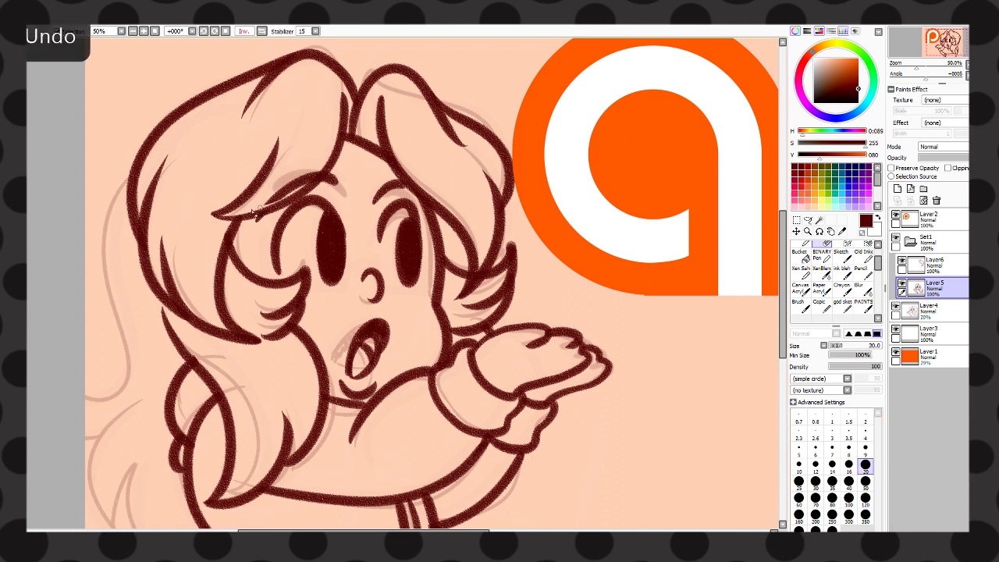
- Draw pointed eyelashes on the outer corners of both eyes on Layer5 with the size 50 sketch brush
{"action": "key", "text": "n"}
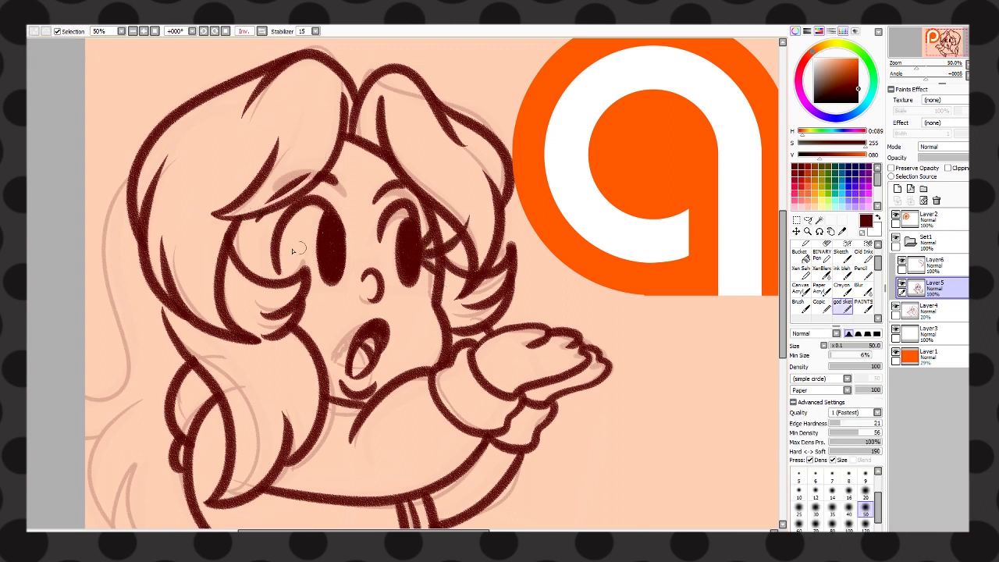
{"action": "left_click_drag", "start_coordinate": [273, 243], "coordinate": [234, 257]}
{"action": "left_click_drag", "start_coordinate": [224, 234], "coordinate": [205, 225]}
{"action": "key", "text": "ctrl+z"}
{"action": "mouse_move", "coordinate": [280, 237]}
{"action": "left_mouse_down"}
{"action": "mouse_move", "coordinate": [251, 227]}
{"action": "mouse_move", "coordinate": [258, 282]}
{"action": "left_mouse_up"}
{"action": "left_click_drag", "start_coordinate": [274, 225], "coordinate": [250, 246]}
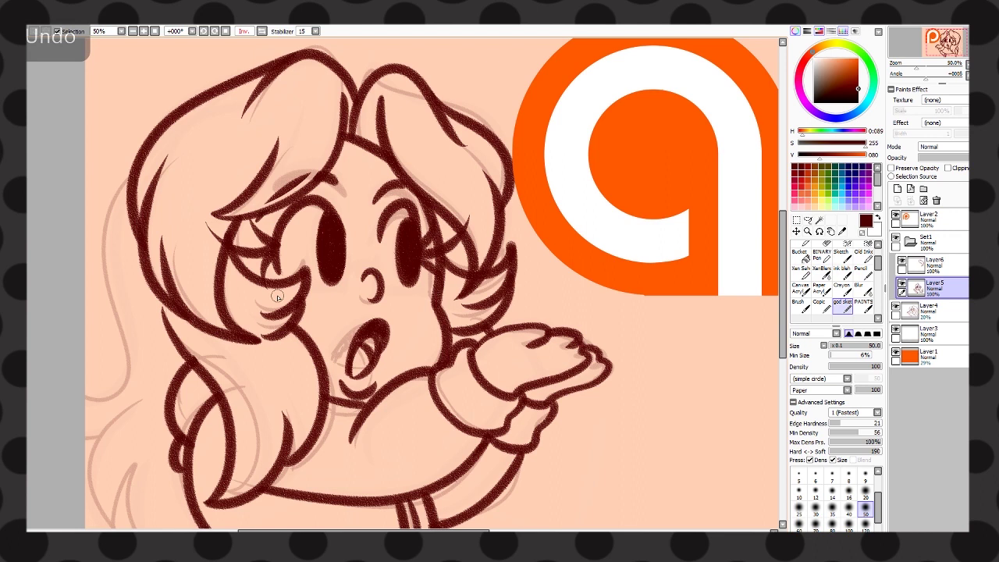
- Ink the long back hair on Layer6, flowing behind the shoulder down to the canvas edge with pointed tips
{"action": "left_click", "coordinate": [936, 265]}
{"action": "key", "text": "ctrl+minus"}
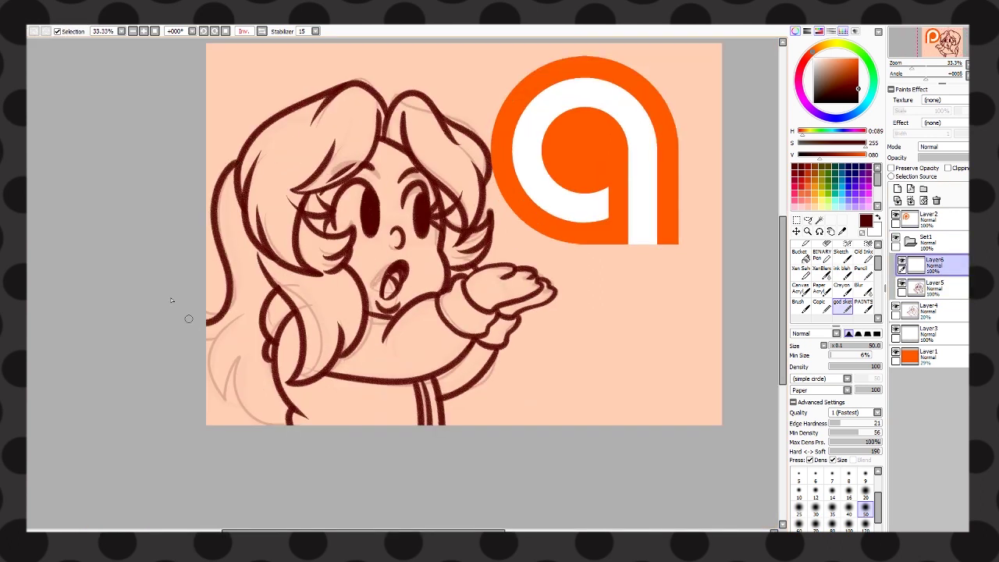
{"action": "left_click_drag", "start_coordinate": [238, 317], "coordinate": [293, 430]}
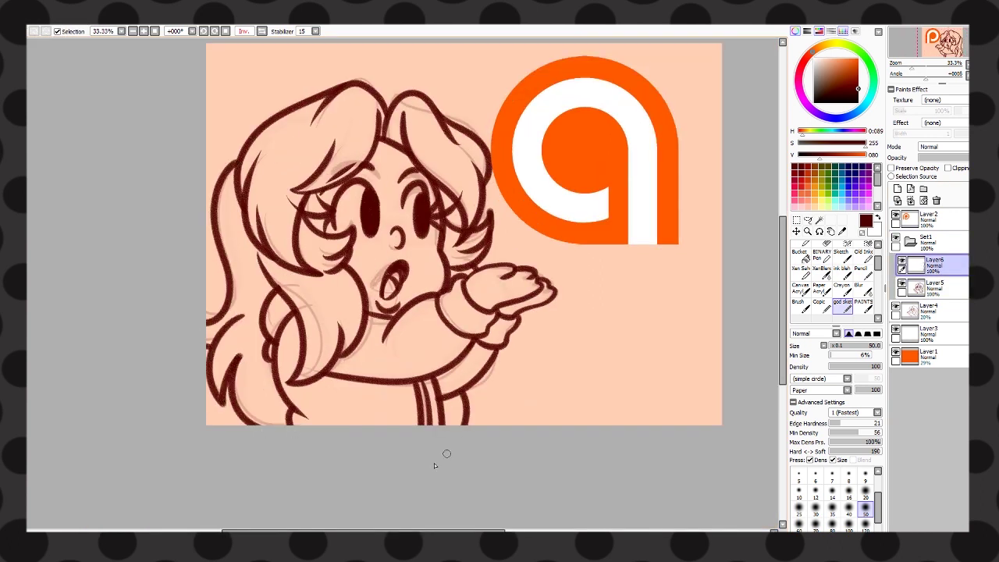
- Draw thick half-rim rectangular glasses across both eyes on Layer6
{"action": "left_click_drag", "start_coordinate": [781, 250], "coordinate": [781, 244]}
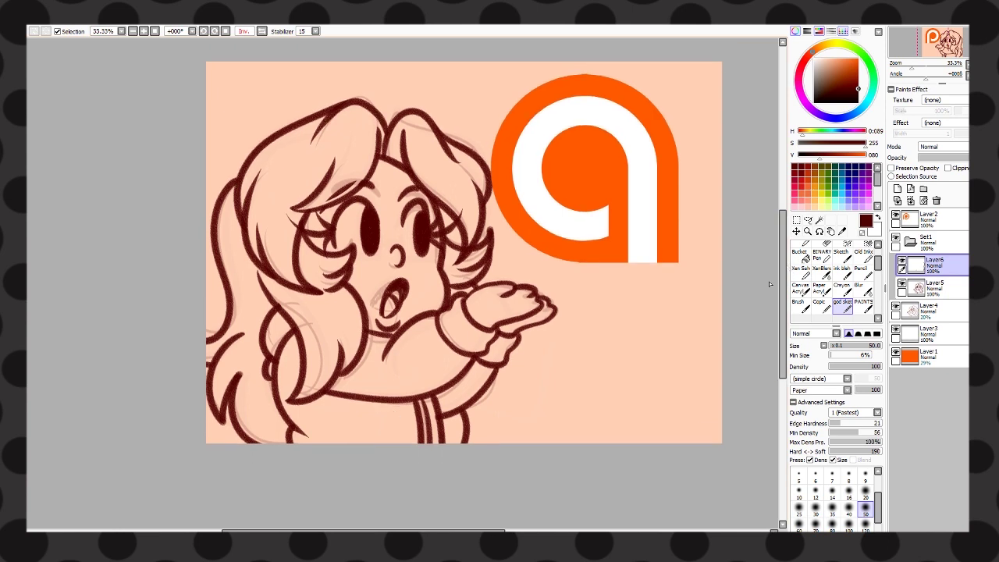
{"action": "scroll", "coordinate": [769, 281], "scroll_direction": "up", "scroll_amount": 3}
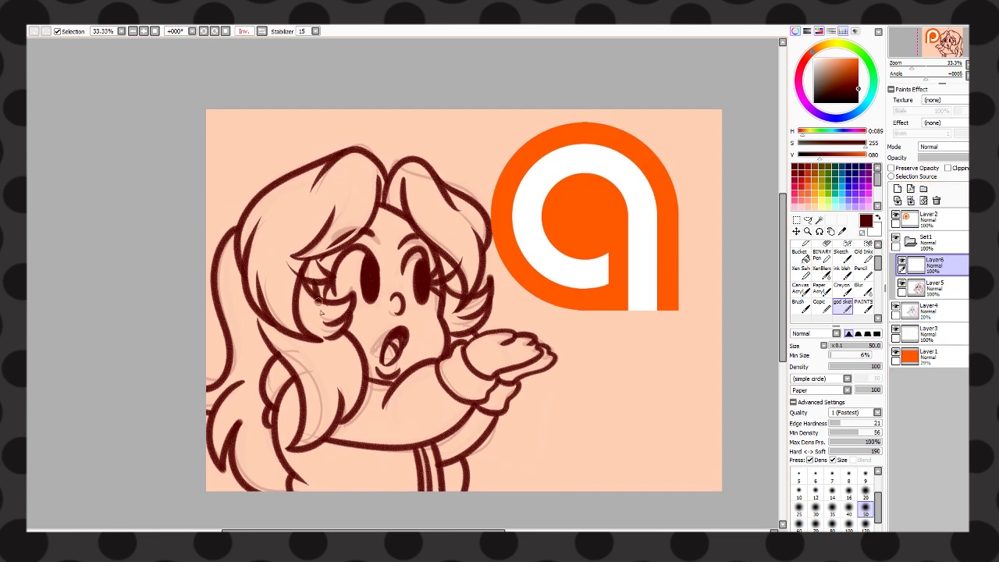
{"action": "left_click_drag", "start_coordinate": [321, 312], "coordinate": [394, 300]}
{"action": "key", "text": "ctrl+z"}
{"action": "mouse_move", "coordinate": [314, 281]}
{"action": "left_mouse_down"}
{"action": "mouse_move", "coordinate": [321, 294]}
{"action": "mouse_move", "coordinate": [390, 274]}
{"action": "mouse_move", "coordinate": [324, 309]}
{"action": "left_mouse_up"}
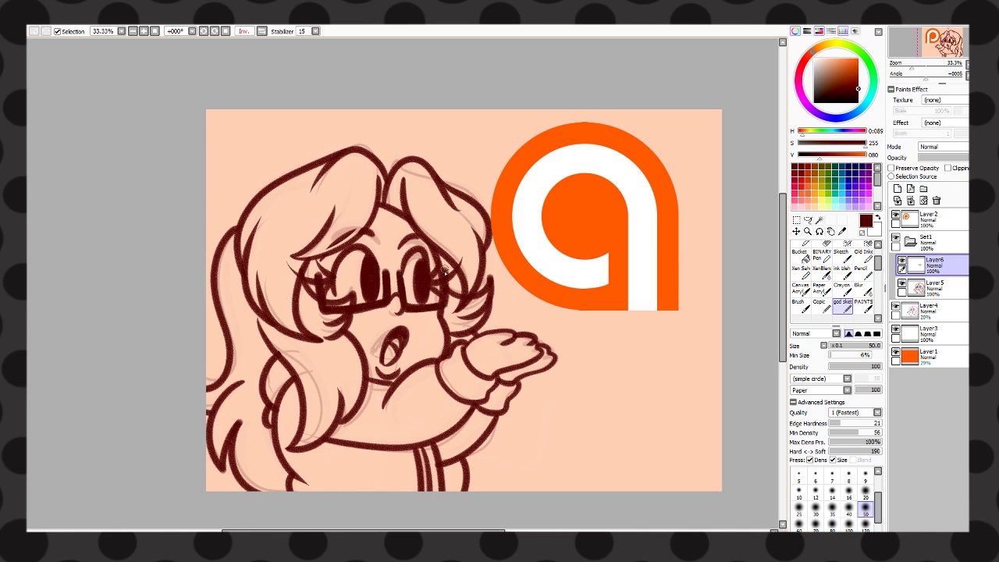
- With sketch Layer4 hidden, recolour the line art black through a black-filled clipped layer and merge the Set1 line layers
{"action": "left_click_drag", "start_coordinate": [364, 530], "coordinate": [391, 530]}
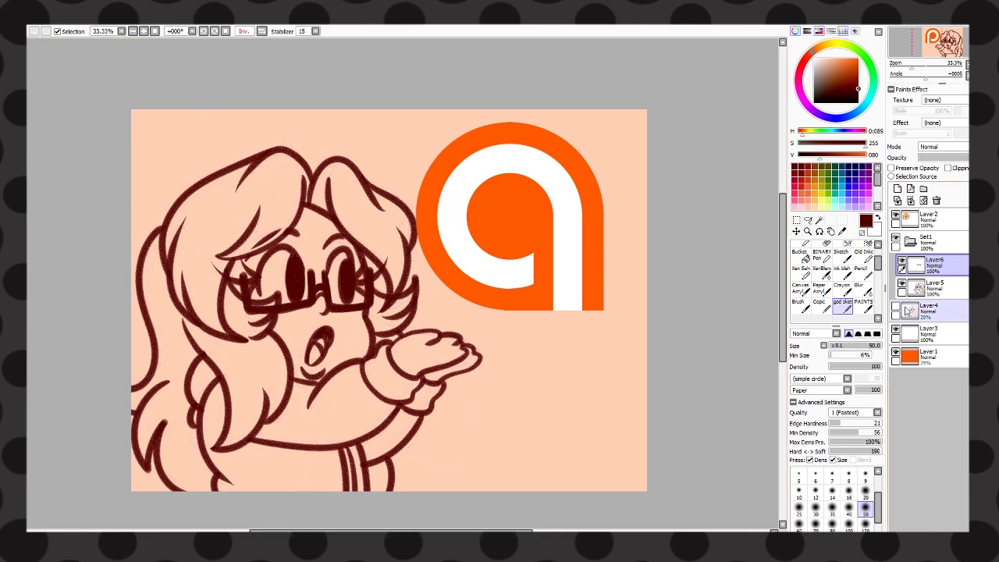
{"action": "left_click", "coordinate": [815, 102]}
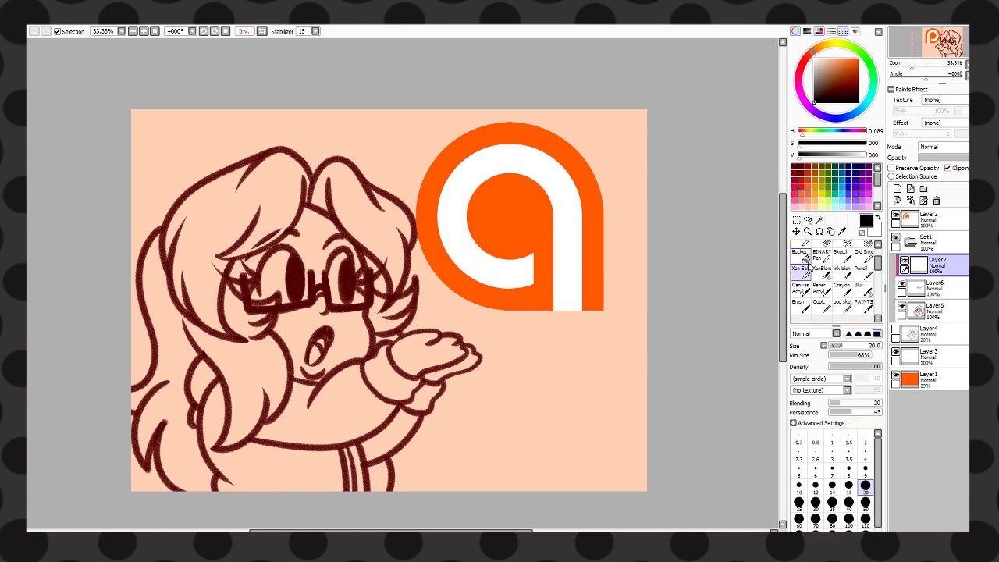
{"action": "left_click", "coordinate": [800, 251]}
{"action": "left_click", "coordinate": [312, 305]}
{"action": "left_click", "coordinate": [932, 287]}
{"action": "left_click", "coordinate": [897, 189]}
{"action": "left_click", "coordinate": [579, 403]}
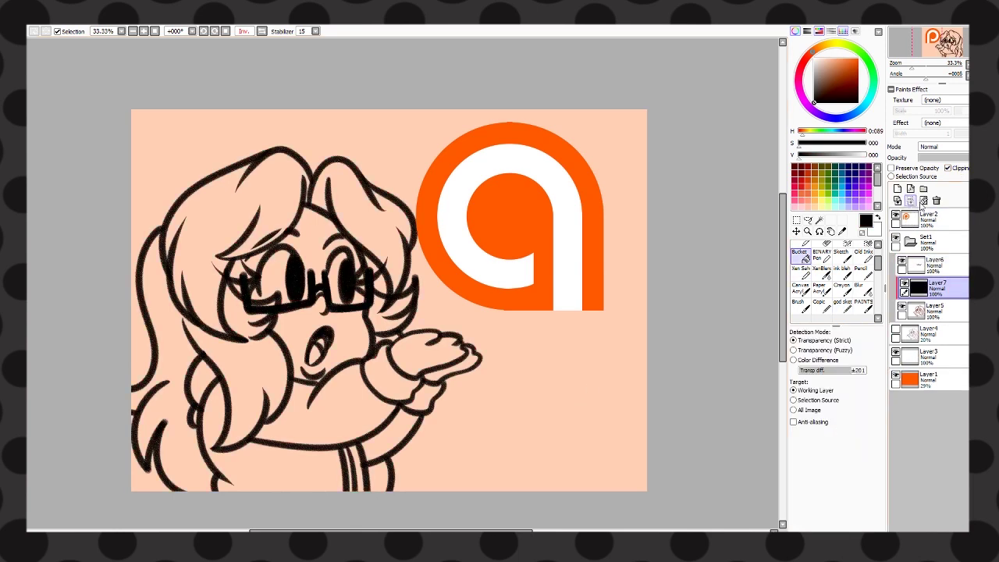
{"action": "key", "text": "ctrl+e"}
{"action": "key", "text": "ctrl+e"}
- Fill the whole character silhouette with orange on Layer7 beneath Set1, using a magic wand selection based on colour difference
{"action": "left_click", "coordinate": [858, 60]}
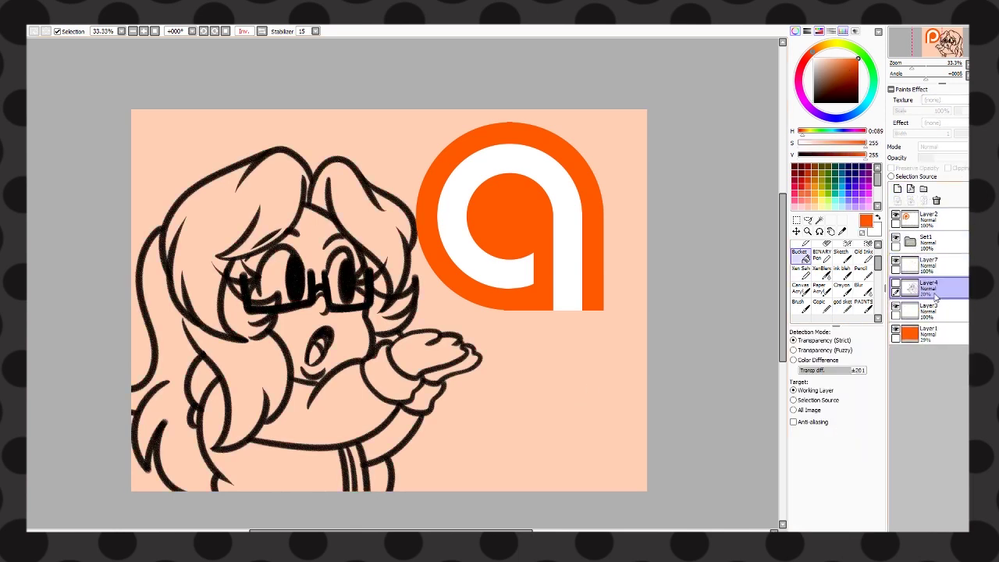
{"action": "scroll", "coordinate": [880, 263], "scroll_direction": "up", "scroll_amount": 1}
{"action": "left_click", "coordinate": [818, 220]}
{"action": "left_click", "coordinate": [927, 239]}
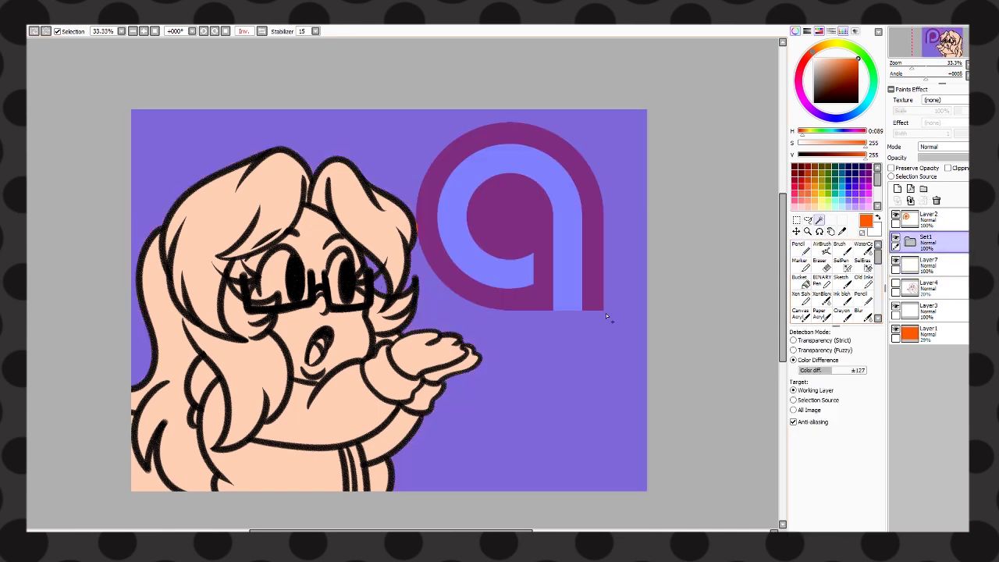
{"action": "key", "text": "ctrl+z"}
{"action": "left_click", "coordinate": [132, 419]}
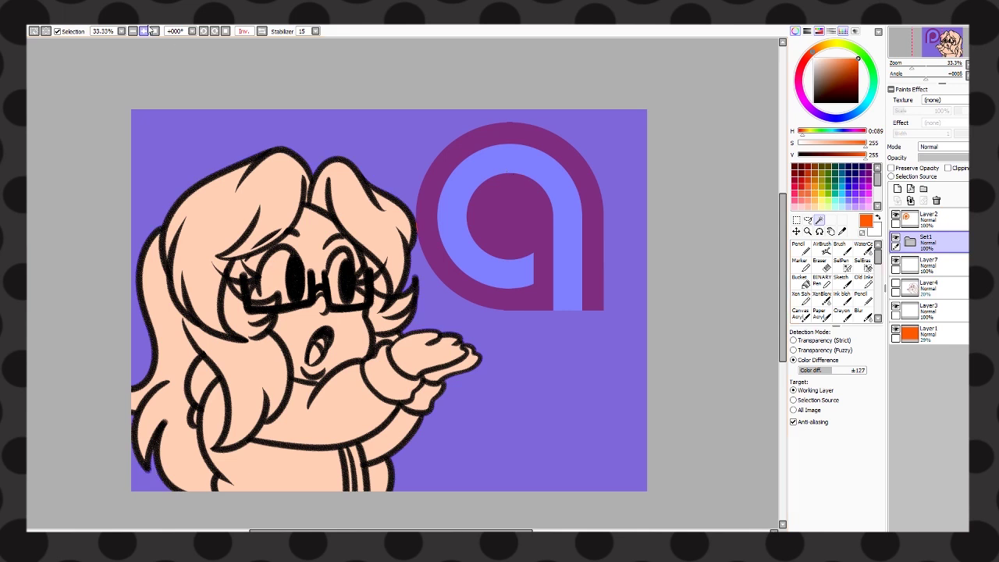
{"action": "key", "text": "ctrl+z"}
{"action": "left_click", "coordinate": [927, 263]}
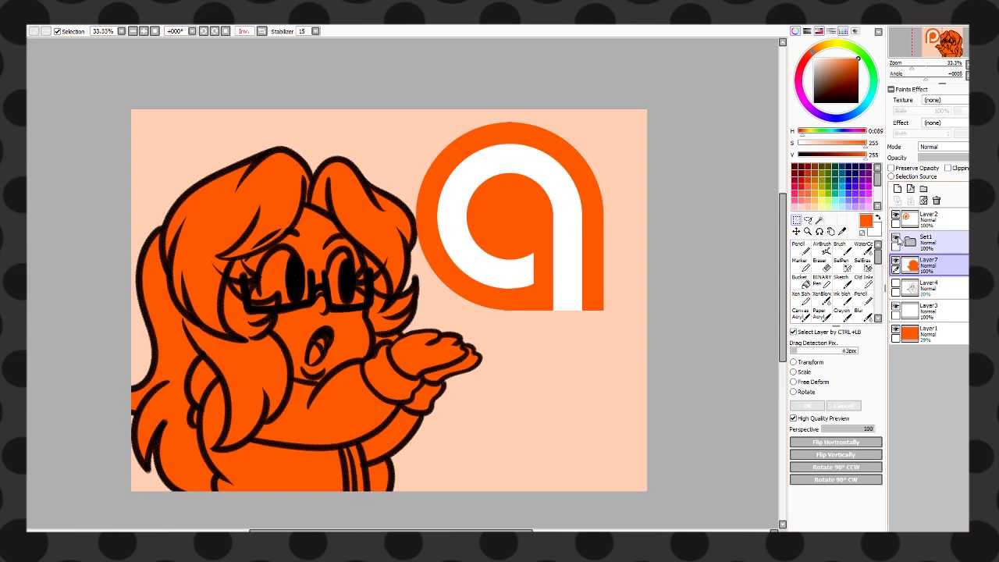
- Nudge the Patreon logo on Layer2 slightly toward the canvas edge and return the canvas to the unmirrored view
{"action": "left_click", "coordinate": [925, 219]}
{"action": "left_click", "coordinate": [263, 31]}
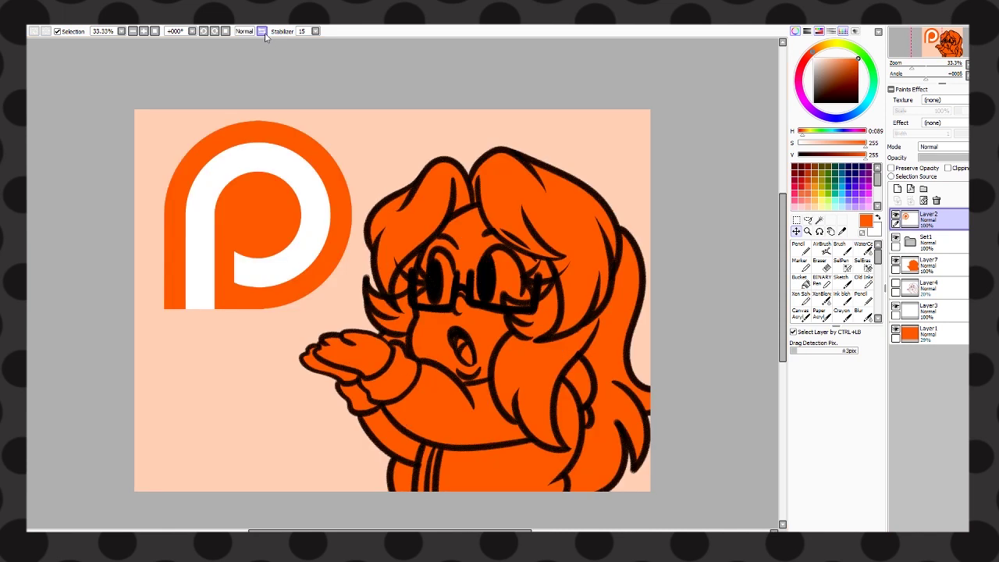
- Open 500 sub raffle.psd from the 2017 Art folder as a colour reference
{"action": "key", "text": "ctrl+o"}
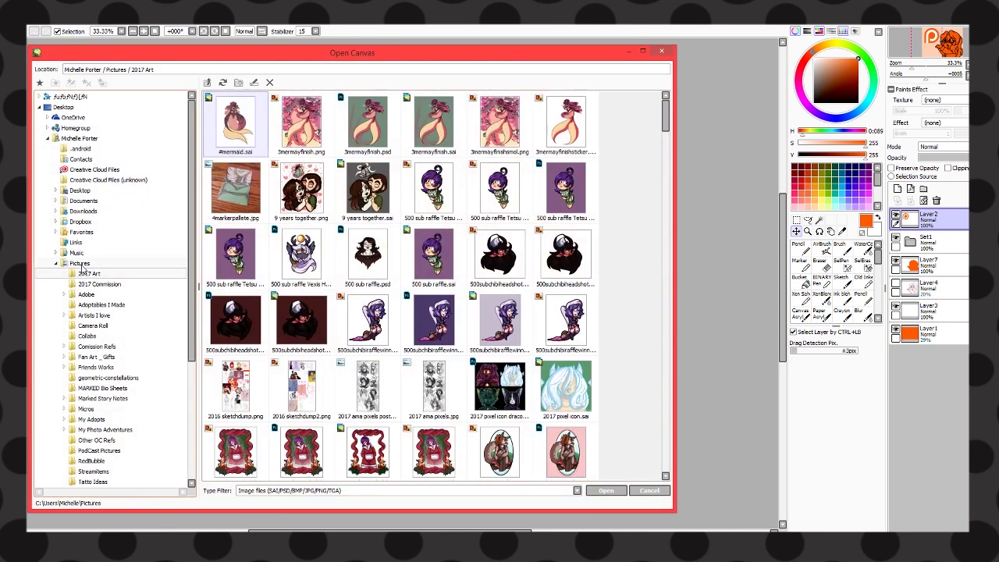
{"action": "left_click", "coordinate": [381, 263]}
{"action": "double_click", "coordinate": [378, 263]}
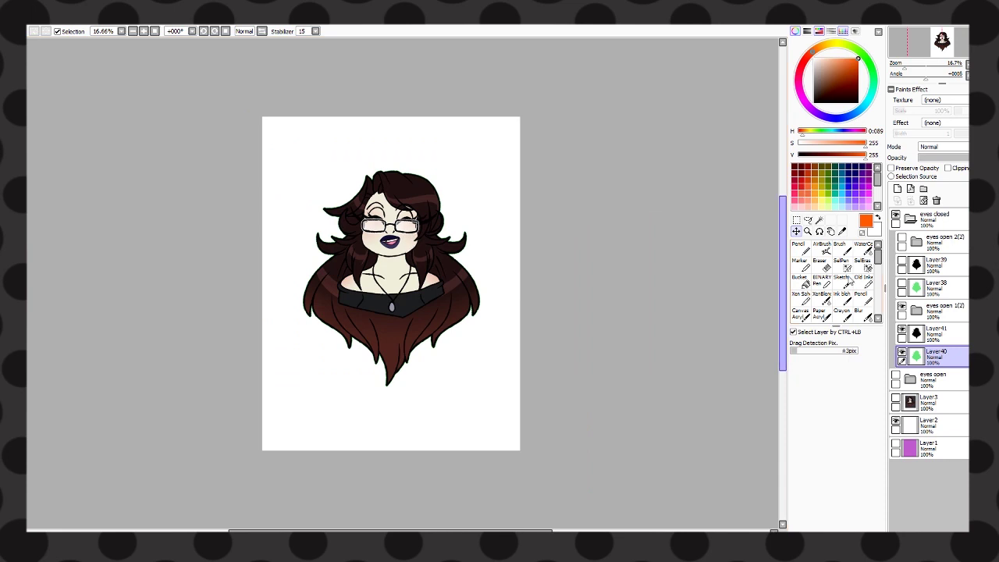
- Show the reference's "eyes open" group in place of the closed-eye version and place its window beside patreon.sai
{"action": "left_click", "coordinate": [901, 244]}
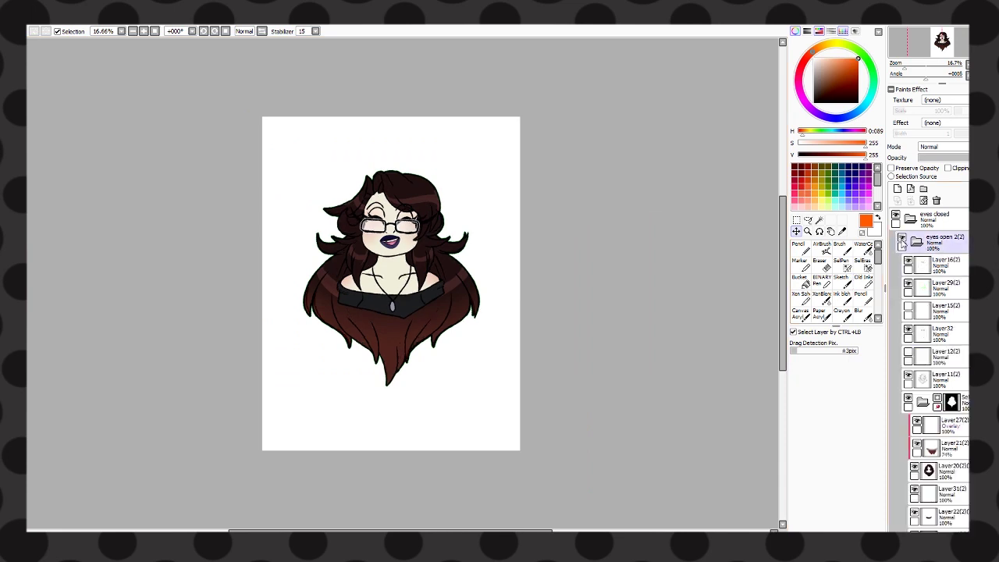
{"action": "left_click", "coordinate": [894, 399]}
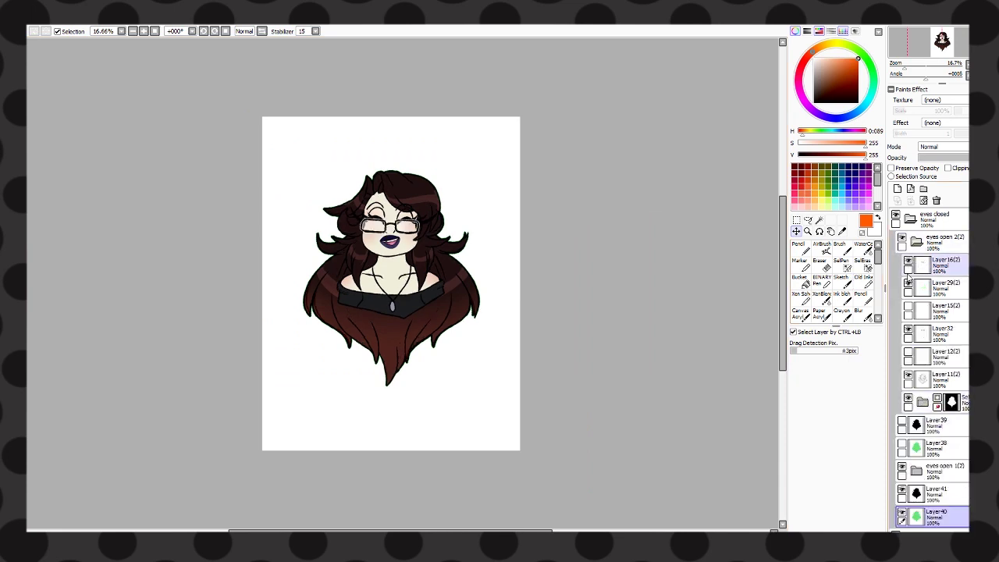
{"action": "left_click", "coordinate": [916, 242]}
{"action": "left_click", "coordinate": [896, 377]}
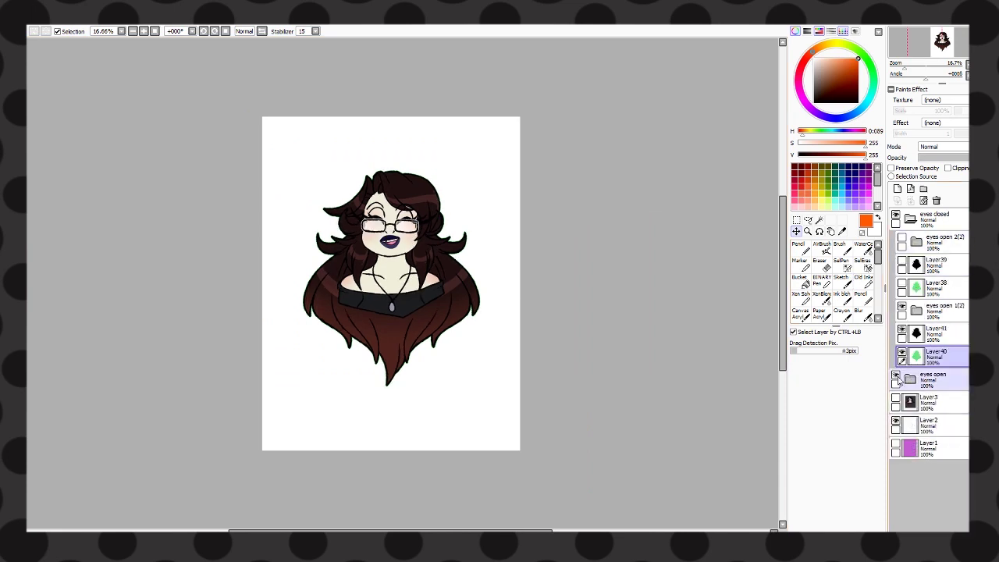
{"action": "left_click", "coordinate": [897, 379]}
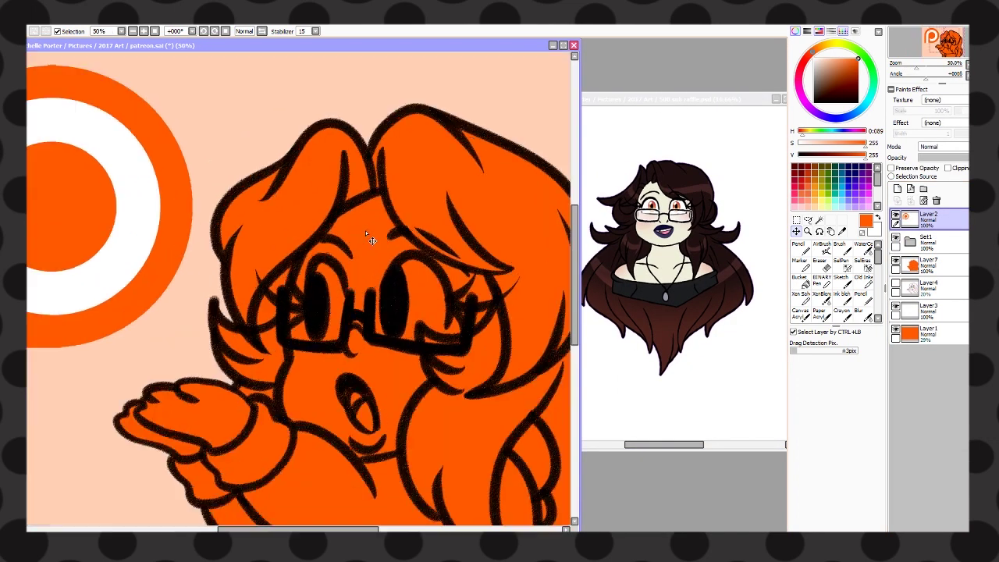
- Paint the face, neck and hands on a new clipped layer above Layer7 with the pale skin colour sampled from the reference
{"action": "left_click", "coordinate": [675, 265], "text": "alt"}
{"action": "left_click", "coordinate": [897, 189]}
{"action": "left_click", "coordinate": [947, 167]}
{"action": "left_click", "coordinate": [799, 249]}
{"action": "mouse_move", "coordinate": [336, 203]}
{"action": "left_mouse_down"}
{"action": "mouse_move", "coordinate": [424, 422]}
{"action": "mouse_move", "coordinate": [145, 412]}
{"action": "left_mouse_up"}
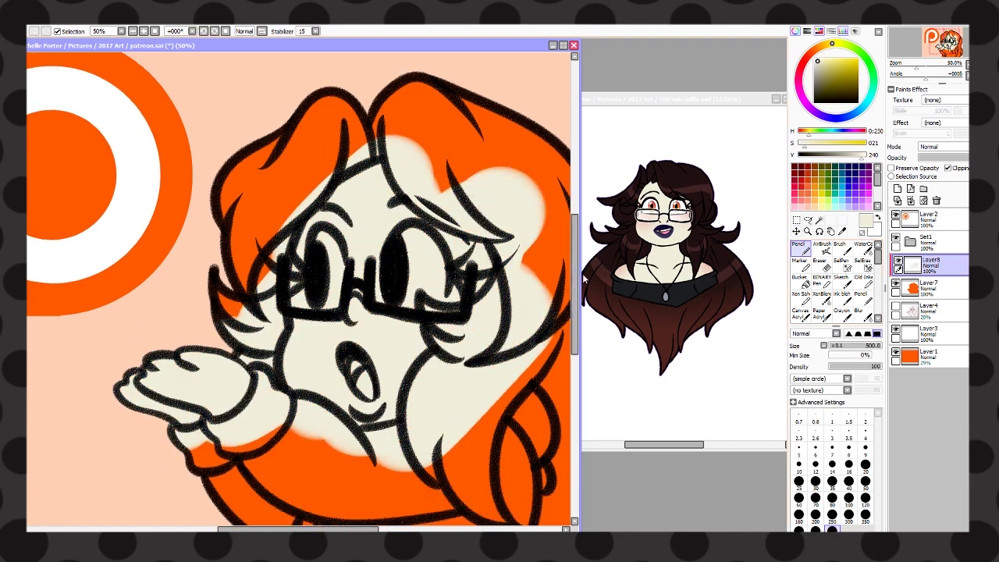
- Paint the fingernails near-black and the lips dark purple-blue on Layer8 with the size 50 Pencil
{"action": "left_click", "coordinate": [864, 466]}
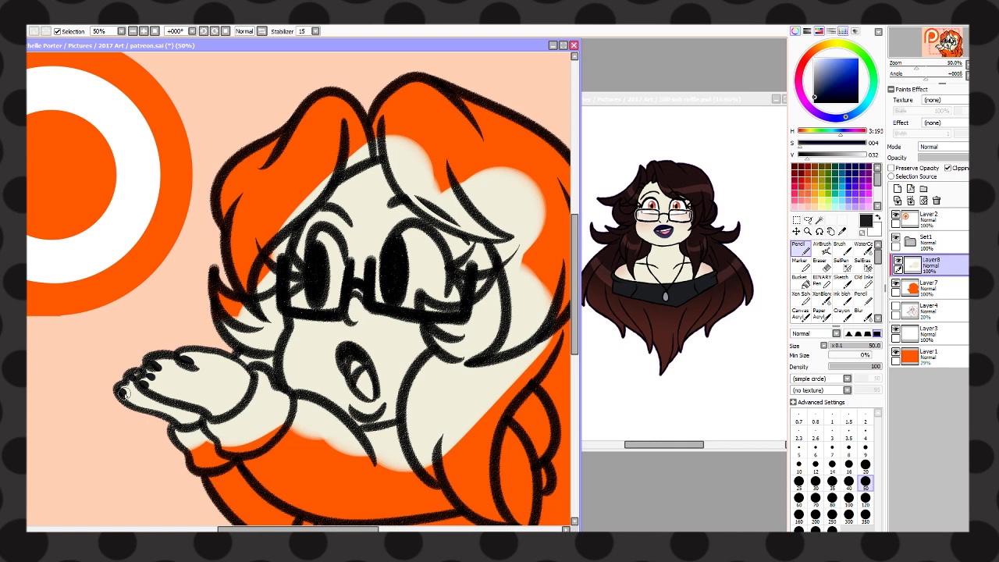
{"action": "left_click", "coordinate": [669, 237], "text": "alt"}
{"action": "left_click_drag", "start_coordinate": [344, 381], "coordinate": [360, 402]}
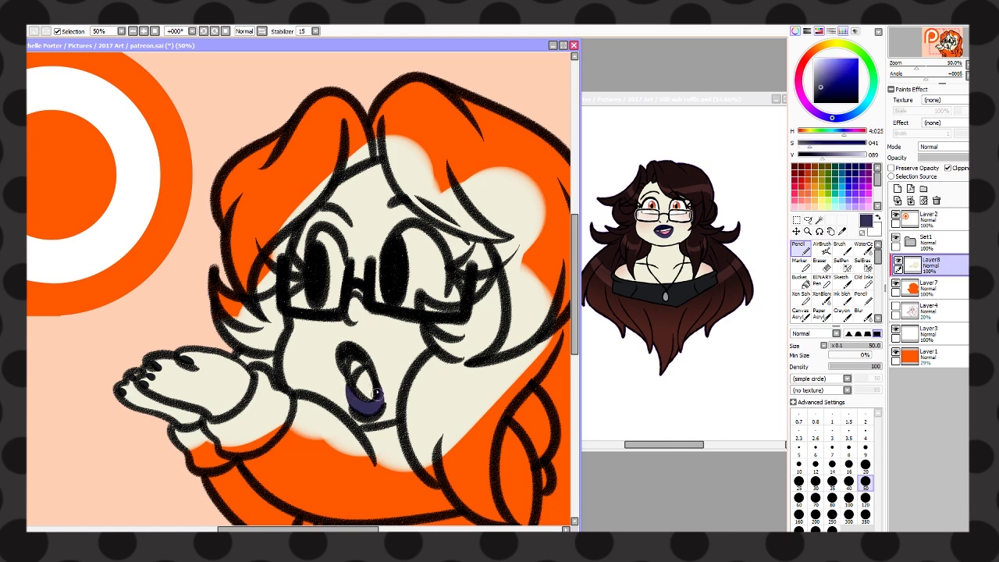
- Trace the inner edges of the hair around the face and locks with dark brown sampled from the reference
{"action": "left_click", "coordinate": [690, 185], "text": "alt"}
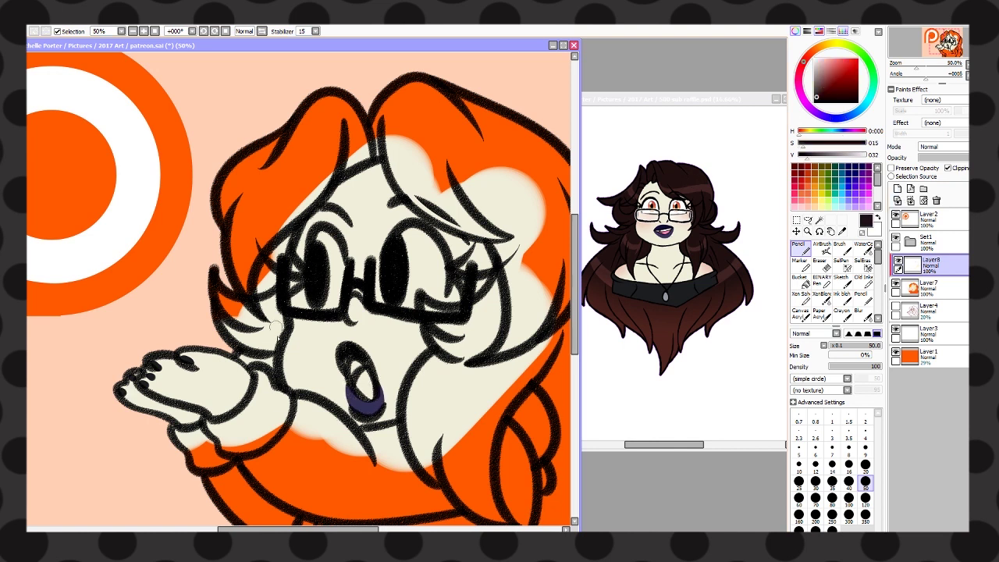
{"action": "left_click_drag", "start_coordinate": [556, 137], "coordinate": [499, 428]}
{"action": "left_click_drag", "start_coordinate": [555, 357], "coordinate": [469, 311]}
{"action": "mouse_move", "coordinate": [406, 400]}
{"action": "left_mouse_down"}
{"action": "mouse_move", "coordinate": [382, 441]}
{"action": "mouse_move", "coordinate": [322, 347]}
{"action": "mouse_move", "coordinate": [351, 289]}
{"action": "left_mouse_up"}
{"action": "mouse_move", "coordinate": [348, 237]}
{"action": "left_mouse_down"}
{"action": "mouse_move", "coordinate": [405, 204]}
{"action": "mouse_move", "coordinate": [324, 138]}
{"action": "mouse_move", "coordinate": [235, 127]}
{"action": "mouse_move", "coordinate": [190, 295]}
{"action": "left_mouse_up"}
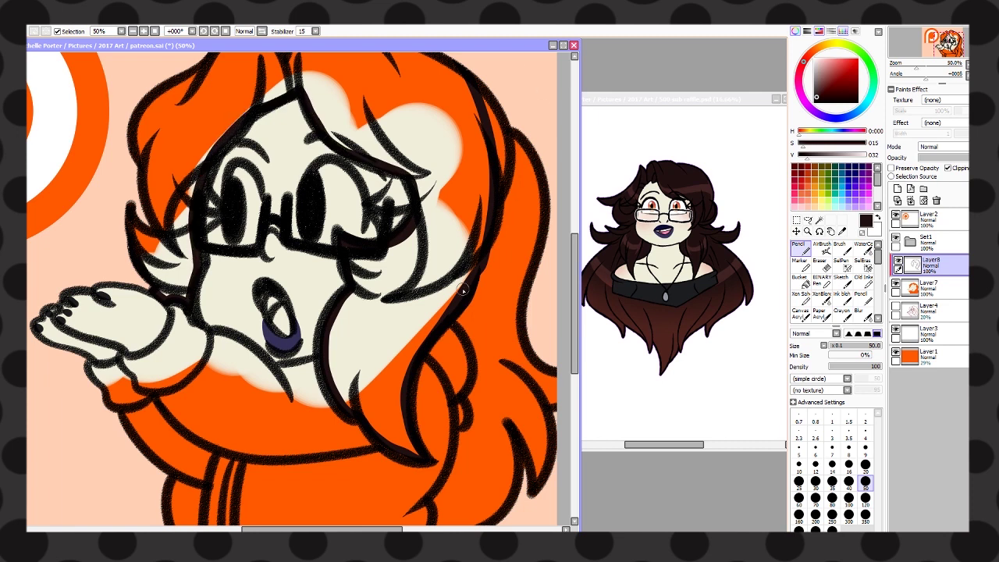
- Fill in the bangs, side locks and back hair with dark brown using the Pencil at size 120
{"action": "left_click", "coordinate": [463, 290]}
{"action": "left_click", "coordinate": [864, 497]}
{"action": "mouse_move", "coordinate": [476, 86]}
{"action": "left_mouse_down"}
{"action": "mouse_move", "coordinate": [522, 226]}
{"action": "mouse_move", "coordinate": [550, 273]}
{"action": "left_mouse_up"}
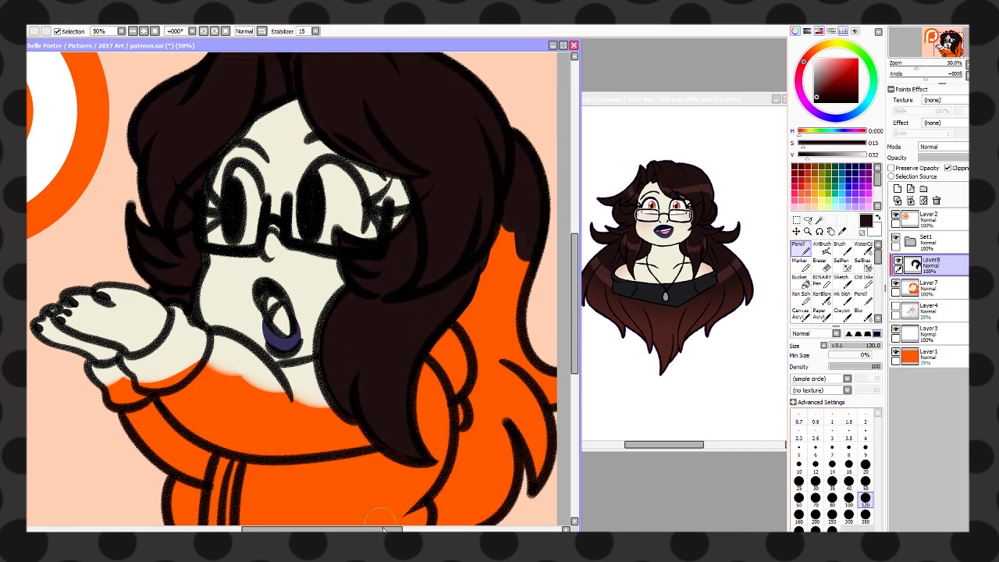
{"action": "left_click_drag", "start_coordinate": [382, 529], "coordinate": [402, 529]}
{"action": "mouse_move", "coordinate": [410, 312]}
{"action": "left_mouse_down"}
{"action": "mouse_move", "coordinate": [401, 428]}
{"action": "mouse_move", "coordinate": [419, 275]}
{"action": "mouse_move", "coordinate": [469, 406]}
{"action": "left_mouse_up"}
{"action": "scroll", "coordinate": [312, 312], "scroll_direction": "down", "scroll_amount": 2}
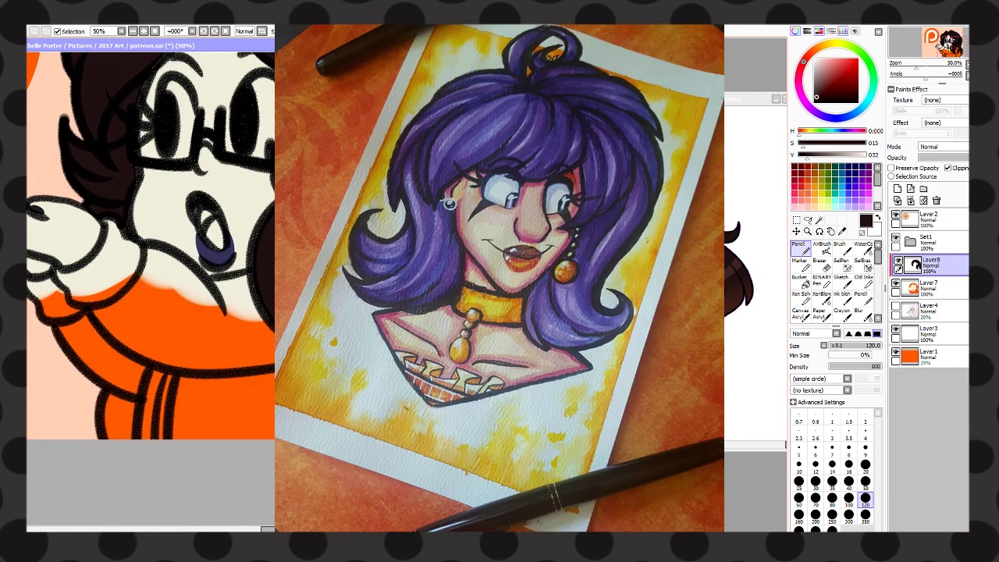
- Paint the hair tips reddish brown at size 500 with opacity preserved, and blend them into the dark hair using Blur
{"action": "key", "text": "ctrl+minus"}
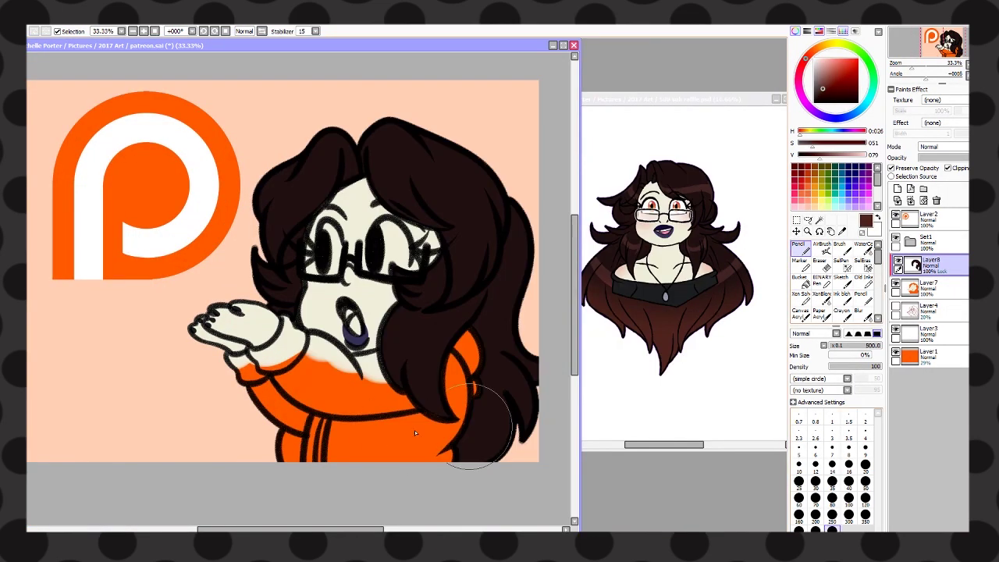
{"action": "left_click_drag", "start_coordinate": [468, 457], "coordinate": [535, 448]}
{"action": "left_click", "coordinate": [858, 311]}
{"action": "left_click_drag", "start_coordinate": [476, 304], "coordinate": [531, 375]}
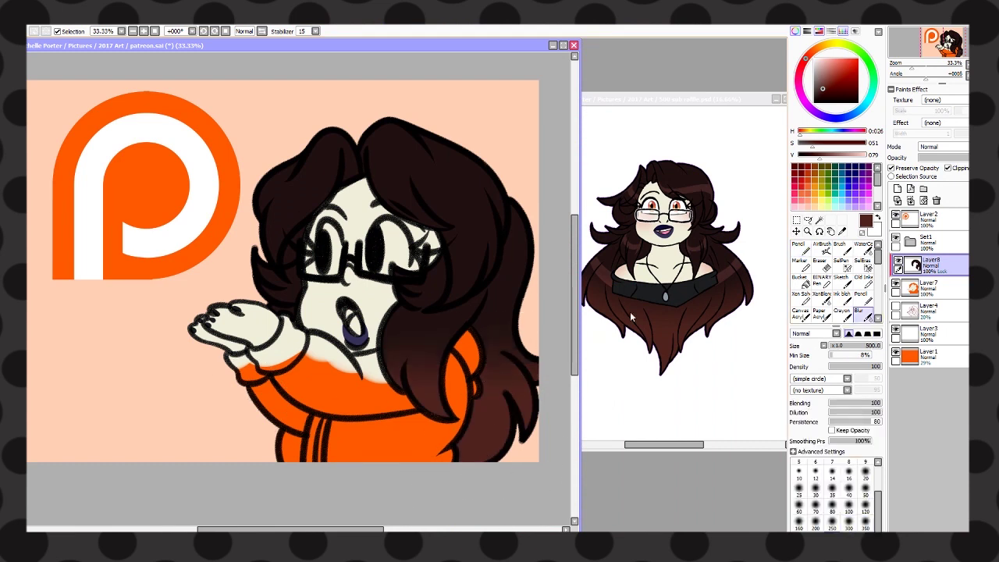
- Paint the jacket's cuffs, collar and outer edges charcoal on a new clipped layer beneath Layer8, using the size 120 Pencil
{"action": "left_click", "coordinate": [897, 188]}
{"action": "left_click", "coordinate": [327, 367], "text": "alt"}
{"action": "left_click", "coordinate": [798, 246]}
{"action": "left_click", "coordinate": [864, 500]}
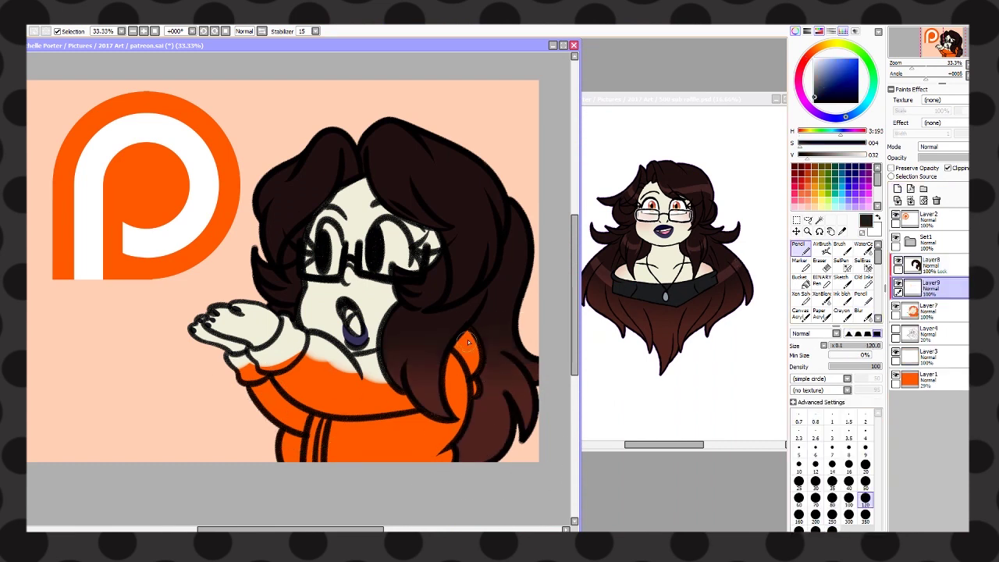
{"action": "mouse_move", "coordinate": [459, 344]}
{"action": "left_mouse_down"}
{"action": "mouse_move", "coordinate": [465, 422]}
{"action": "mouse_move", "coordinate": [426, 457]}
{"action": "left_mouse_up"}
{"action": "mouse_move", "coordinate": [322, 340]}
{"action": "left_mouse_down"}
{"action": "mouse_move", "coordinate": [351, 373]}
{"action": "mouse_move", "coordinate": [393, 355]}
{"action": "mouse_move", "coordinate": [285, 321]}
{"action": "mouse_move", "coordinate": [265, 355]}
{"action": "mouse_move", "coordinate": [242, 361]}
{"action": "mouse_move", "coordinate": [285, 347]}
{"action": "mouse_move", "coordinate": [252, 394]}
{"action": "mouse_move", "coordinate": [279, 459]}
{"action": "left_mouse_up"}
- Fill the remaining orange areas of the jacket with charcoal on Layer9 using the Bucket
{"action": "key", "text": "b"}
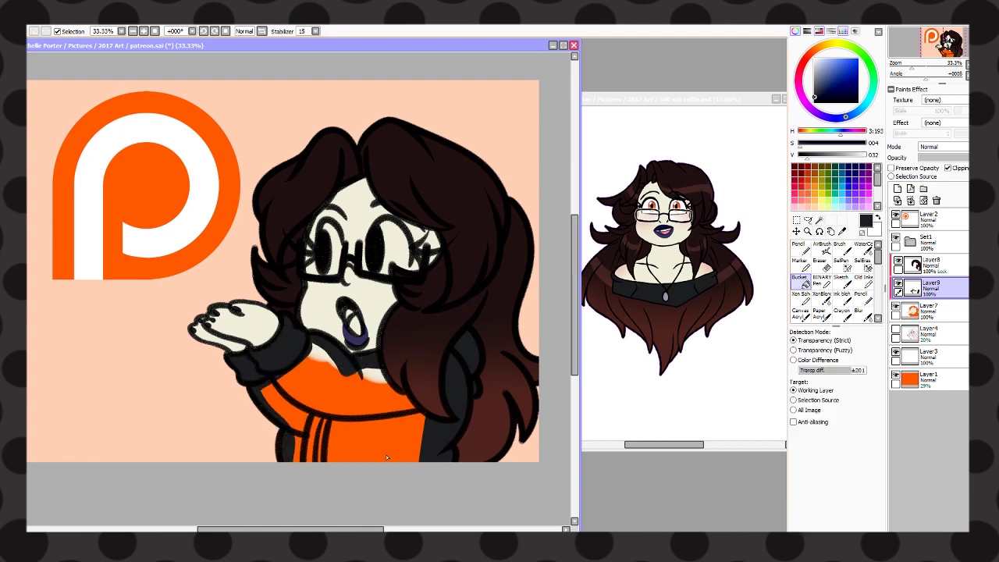
{"action": "left_click", "coordinate": [385, 454]}
{"action": "key", "text": "ctrl+z"}
{"action": "left_click", "coordinate": [409, 430]}
{"action": "left_click", "coordinate": [929, 266]}
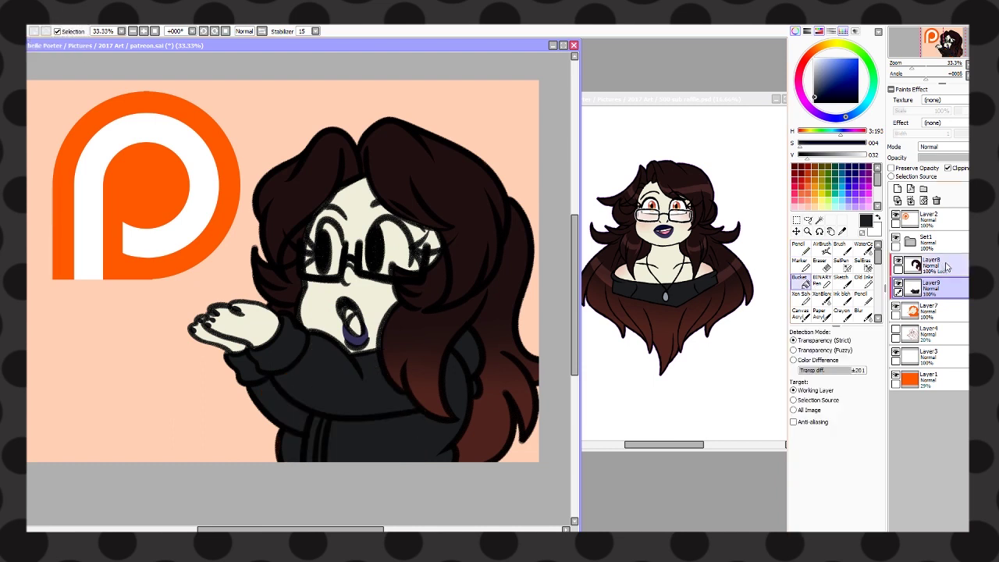
- Fill the back hair showing beneath the jacket's front edge with reddish brown on Layer8 using the size 120 Pencil
{"action": "left_click", "coordinate": [481, 442], "text": "alt"}
{"action": "key", "text": "n"}
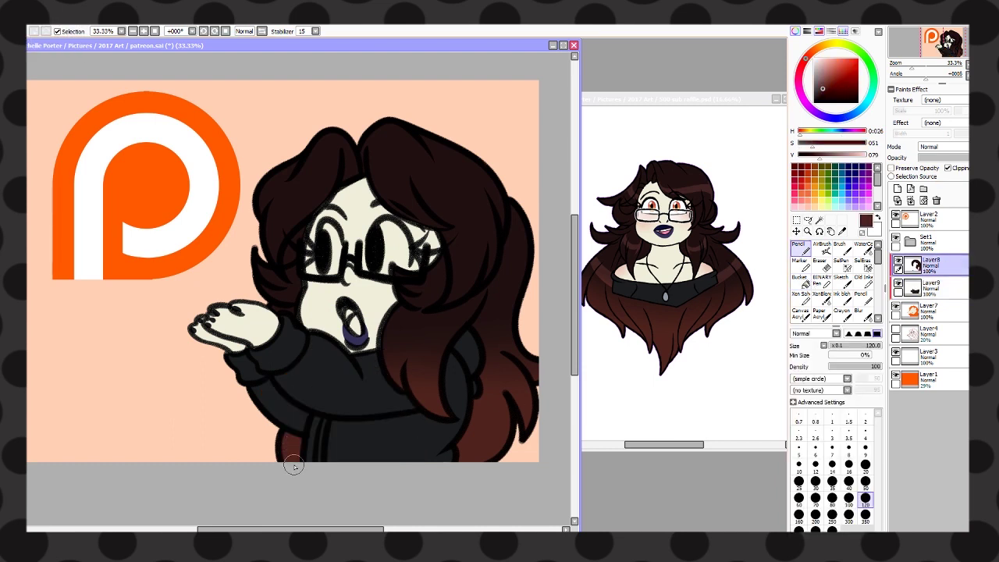
- Paint white rib stripes, zipper and shoulder patch on a new clipped layer above Layer9, and add charcoal details to the patch
{"action": "left_click", "coordinate": [897, 189]}
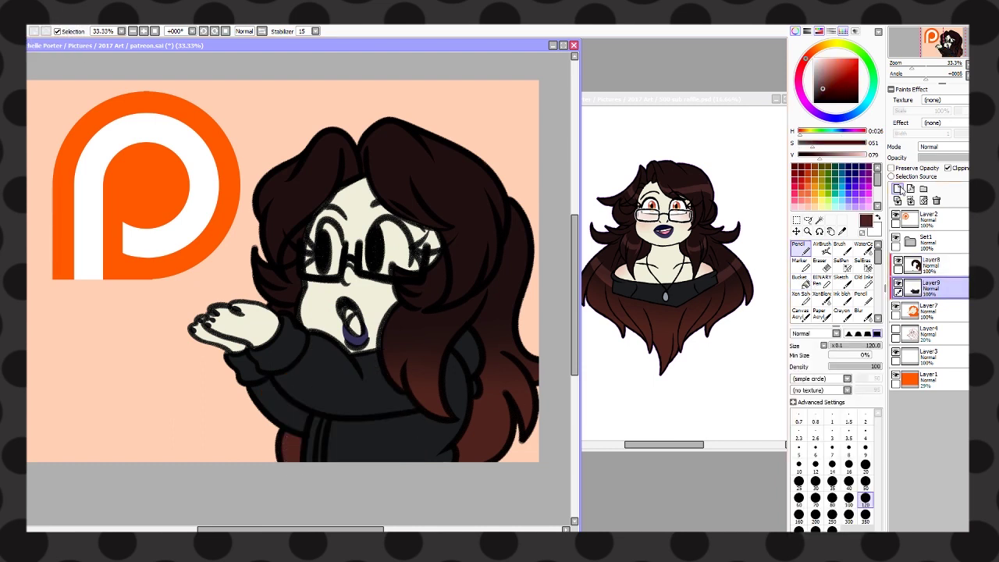
{"action": "left_click", "coordinate": [878, 216]}
{"action": "left_click_drag", "start_coordinate": [456, 335], "coordinate": [476, 390]}
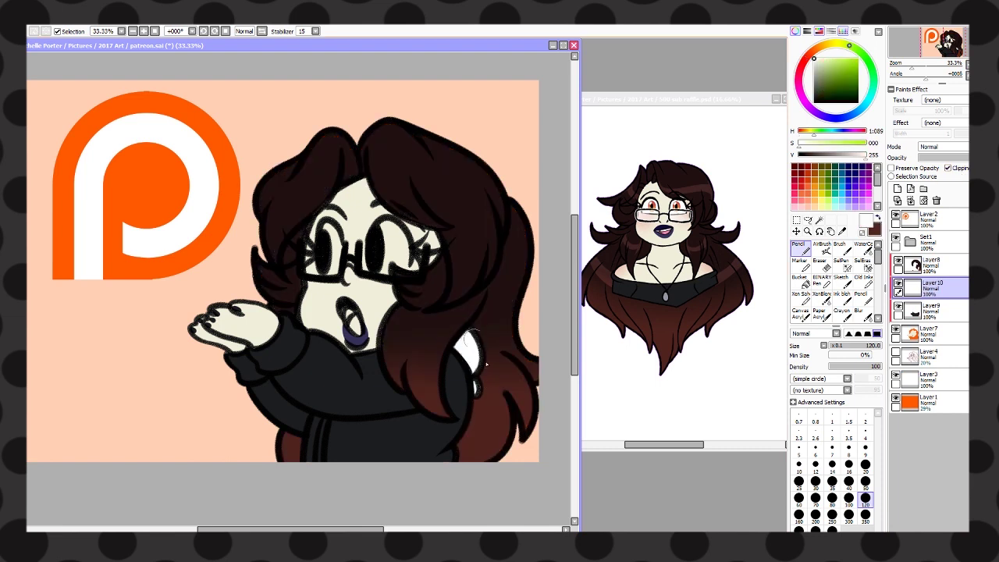
{"action": "left_click_drag", "start_coordinate": [353, 432], "coordinate": [394, 431]}
{"action": "mouse_move", "coordinate": [349, 443]}
{"action": "left_mouse_down"}
{"action": "mouse_move", "coordinate": [396, 443]}
{"action": "mouse_move", "coordinate": [390, 455]}
{"action": "left_mouse_up"}
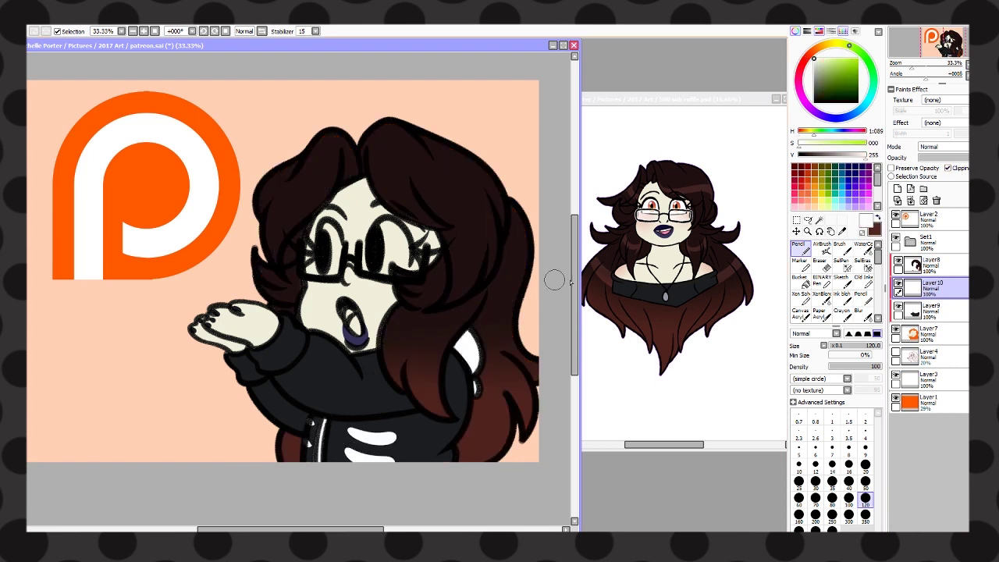
{"action": "scroll", "coordinate": [554, 280], "scroll_direction": "up", "scroll_amount": 1}
{"action": "left_click", "coordinate": [478, 372], "text": "alt"}
- Airbrush red blush on both cheeks at size 500 on a new clipped Multiply layer above Layer7, and reduce its opacity to 40%
{"action": "left_click", "coordinate": [898, 189]}
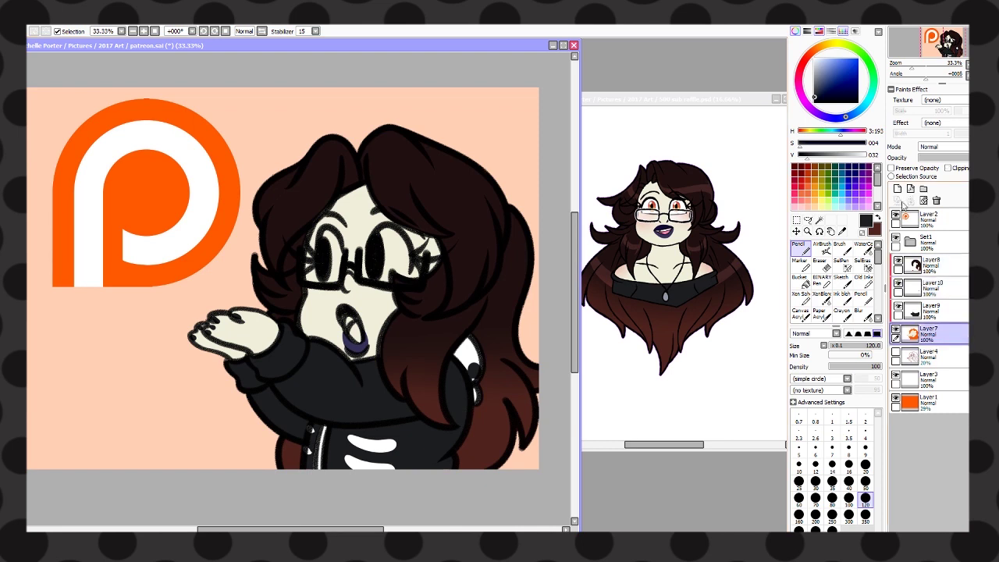
{"action": "left_click", "coordinate": [944, 146]}
{"action": "left_click", "coordinate": [940, 157]}
{"action": "left_click", "coordinate": [794, 167]}
{"action": "left_click", "coordinate": [822, 246]}
{"action": "key", "text": "bracketright"}
{"action": "key", "text": "bracketright"}
{"action": "key", "text": "bracketright"}
{"action": "key", "text": "bracketright"}
{"action": "key", "text": "bracketright"}
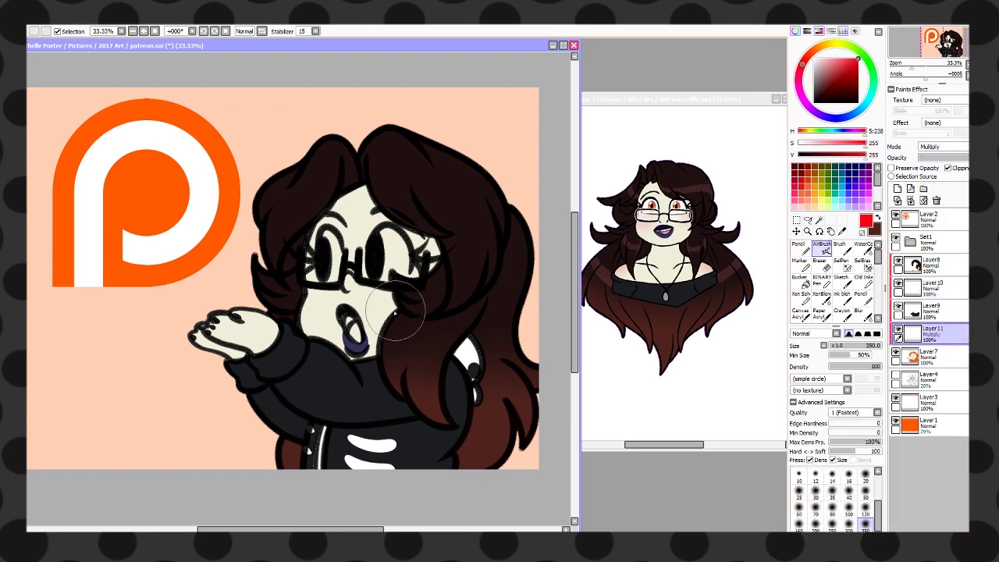
{"action": "left_click", "coordinate": [371, 309]}
{"action": "left_click", "coordinate": [313, 305]}
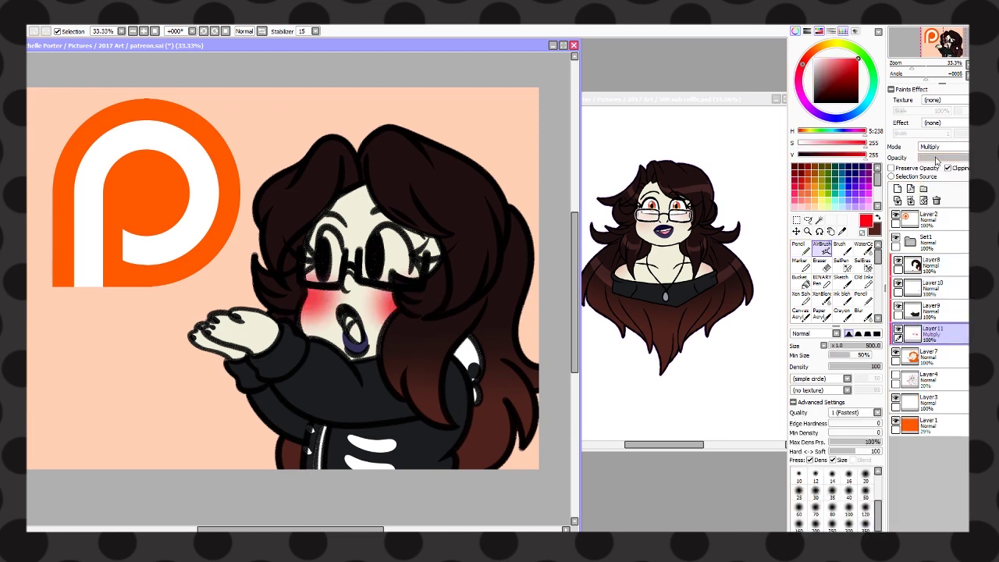
{"action": "left_click_drag", "start_coordinate": [936, 160], "coordinate": [951, 158]}
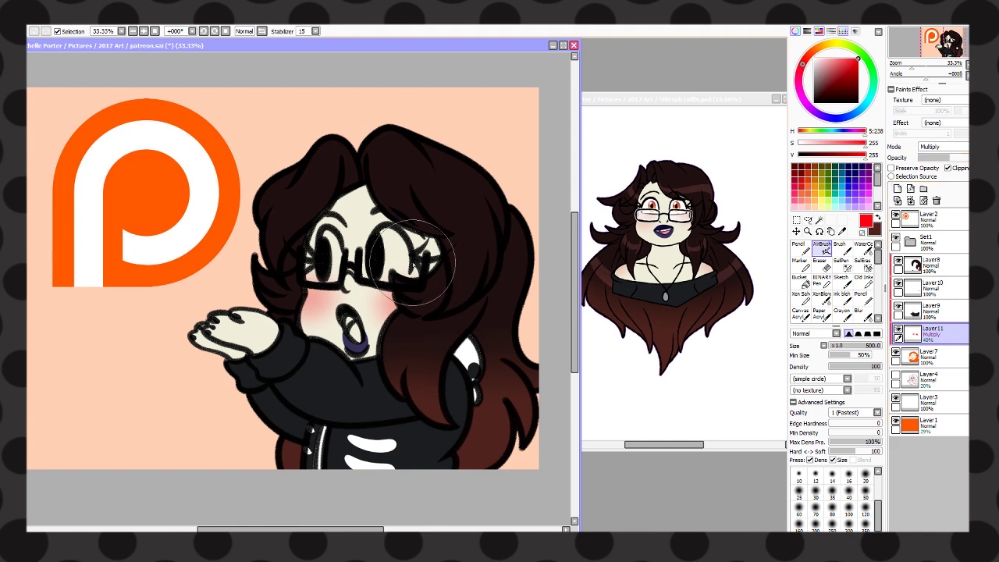
- Paint both irises orange-red on a new layer above Layer5 in Set1 using the size 50 Pencil
{"action": "scroll", "coordinate": [412, 262], "scroll_direction": "up", "scroll_amount": 1}
{"action": "left_click", "coordinate": [929, 288]}
{"action": "left_click", "coordinate": [897, 189]}
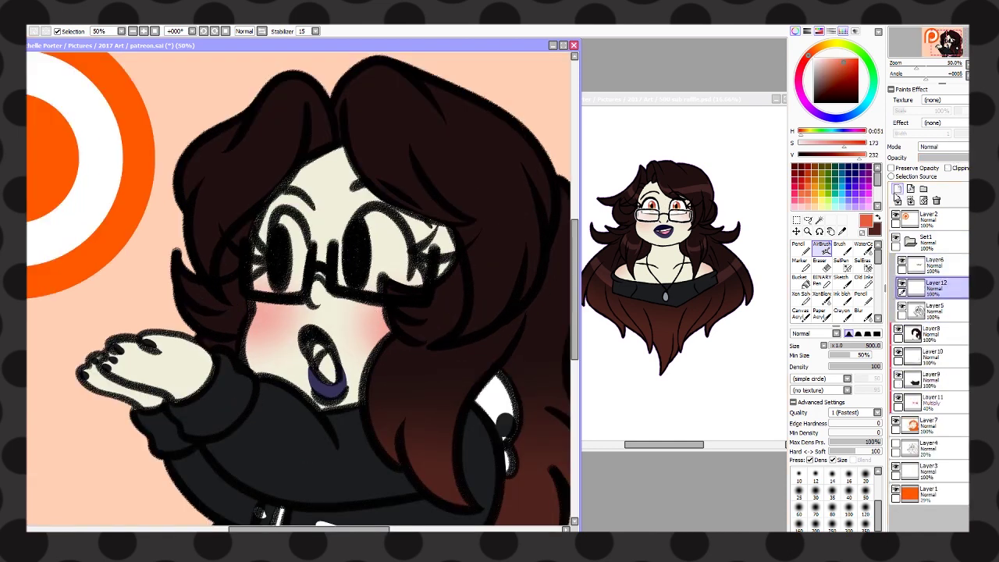
{"action": "left_click", "coordinate": [798, 245]}
{"action": "left_click", "coordinate": [864, 478]}
{"action": "left_click_drag", "start_coordinate": [355, 232], "coordinate": [353, 283]}
{"action": "left_click_drag", "start_coordinate": [279, 234], "coordinate": [278, 281]}
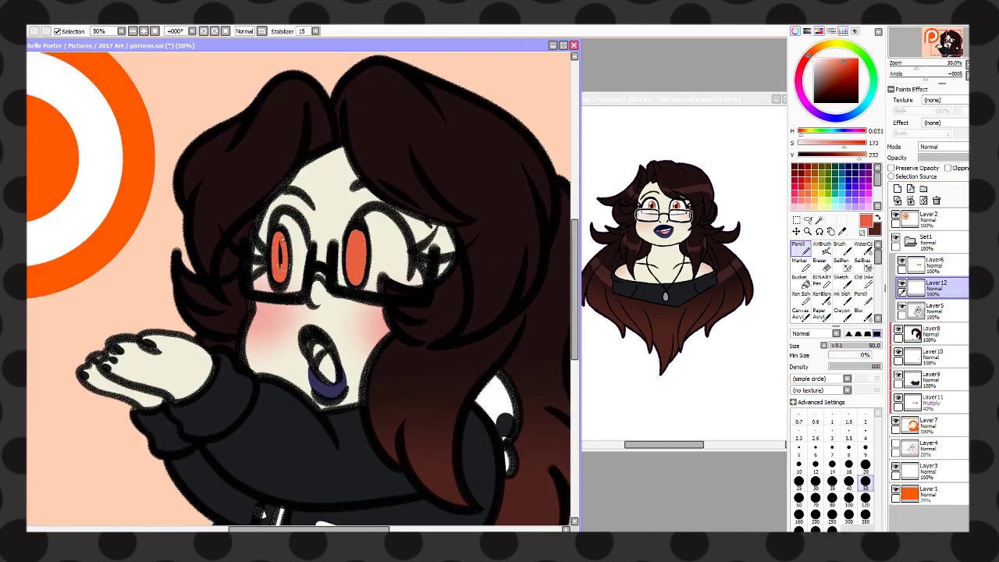
- Create a clipped Multiply layer above Layer12 and shade both irises blue with the Pencil at size 120
{"action": "left_click", "coordinate": [897, 189]}
{"action": "left_click", "coordinate": [944, 147]}
{"action": "left_click", "coordinate": [936, 164]}
{"action": "left_click", "coordinate": [948, 168]}
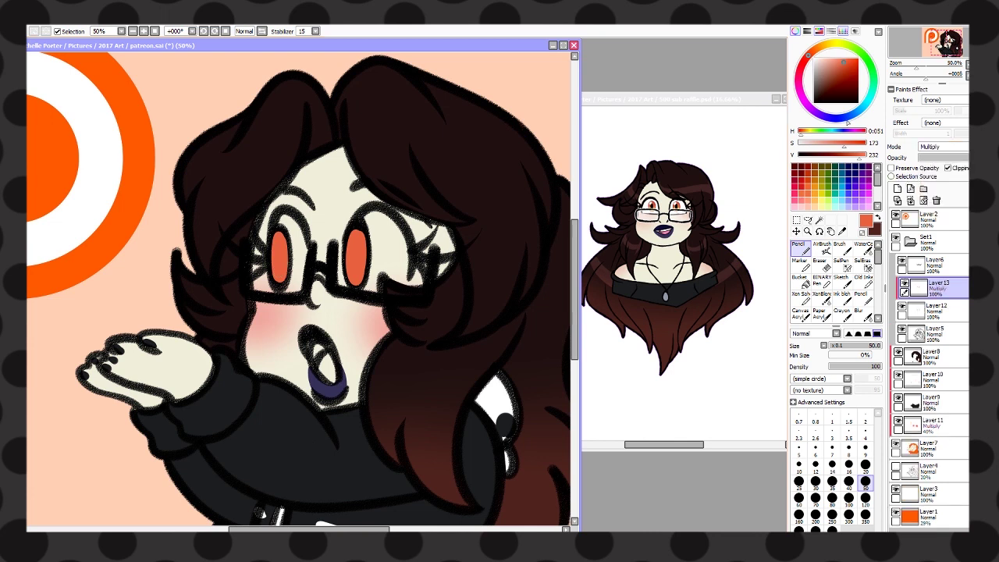
{"action": "left_click", "coordinate": [839, 117]}
{"action": "left_click", "coordinate": [865, 496]}
{"action": "left_click_drag", "start_coordinate": [278, 234], "coordinate": [278, 282]}
{"action": "left_click_drag", "start_coordinate": [351, 232], "coordinate": [353, 282]}
- Repaint the iris shading on Layer13 in magenta, and go over it with a deeper magenta
{"action": "left_click", "coordinate": [803, 100]}
{"action": "left_click_drag", "start_coordinate": [278, 234], "coordinate": [279, 282]}
{"action": "left_click_drag", "start_coordinate": [352, 233], "coordinate": [353, 283]}
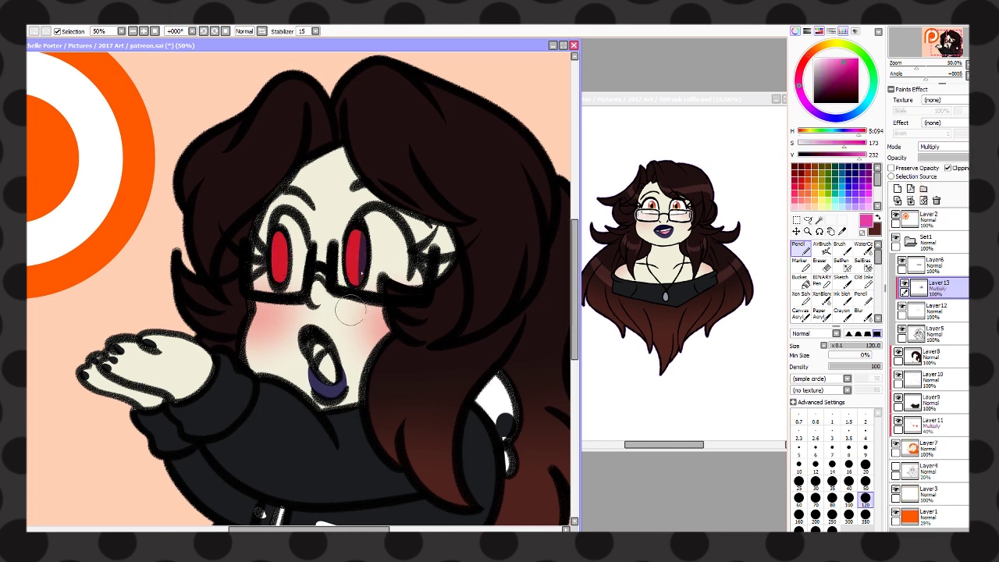
{"action": "left_click", "coordinate": [829, 75]}
{"action": "left_click_drag", "start_coordinate": [353, 232], "coordinate": [353, 282]}
{"action": "left_click_drag", "start_coordinate": [278, 234], "coordinate": [278, 282]}
- Duplicate Layer13, clip the copy, and erase the lower part of the iris shading with the Eraser at size 120
{"action": "key", "text": "ctrl+c"}
{"action": "key", "text": "ctrl+v"}
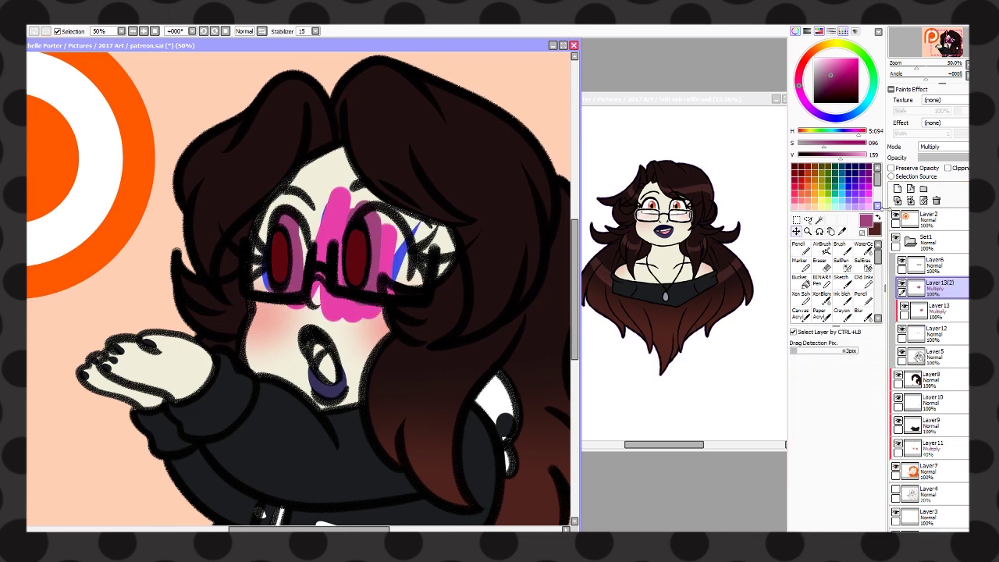
{"action": "key", "text": "e"}
{"action": "key", "text": "ctrl+z"}
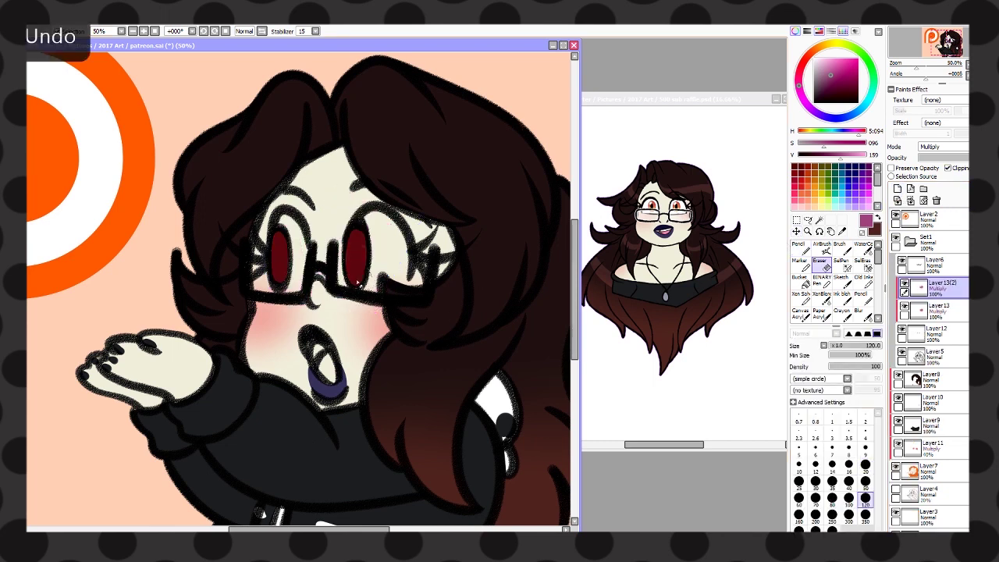
{"action": "key", "text": "ctrl+z"}
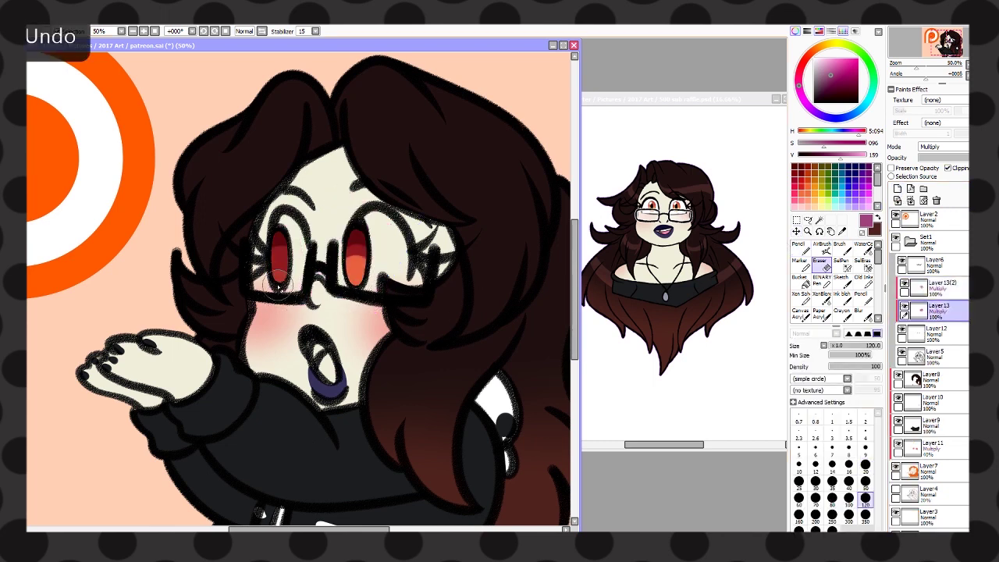
- Paint orange-red highlights on the irises with the size 50 Pencil on a Luminosity layer placed above Layer6
{"action": "left_click", "coordinate": [943, 146]}
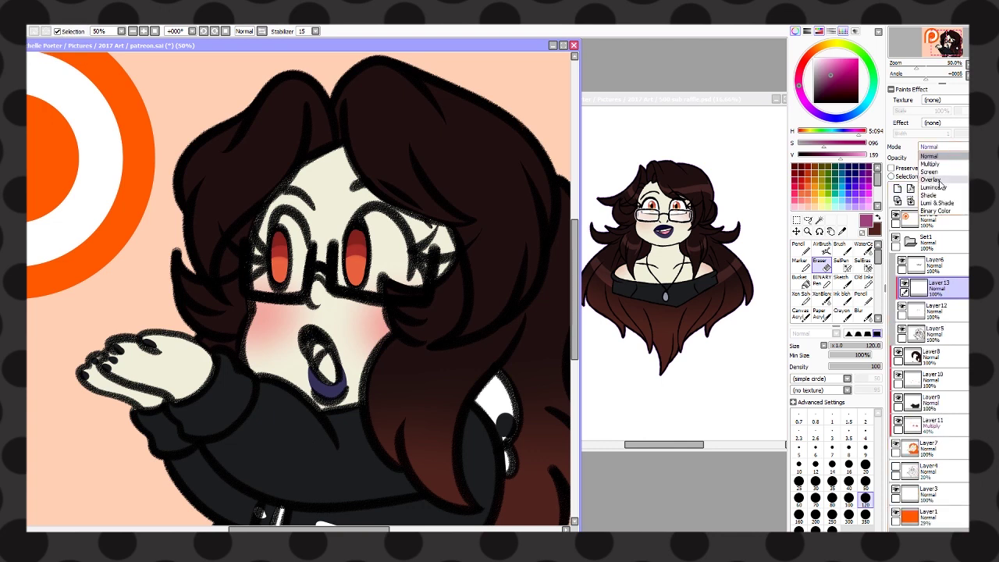
{"action": "left_click", "coordinate": [940, 192]}
{"action": "left_click", "coordinate": [798, 247]}
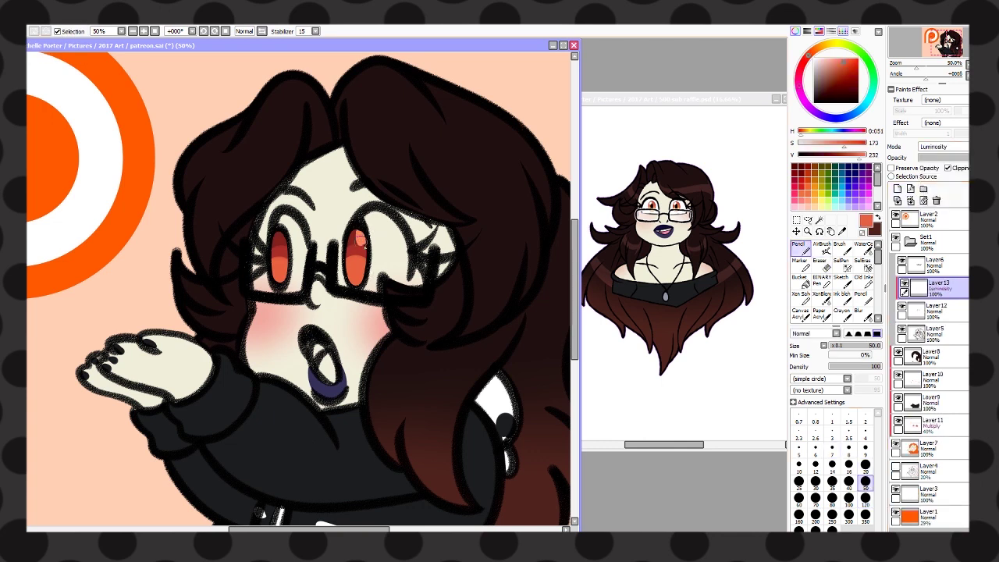
{"action": "left_click_drag", "start_coordinate": [937, 286], "coordinate": [959, 260]}
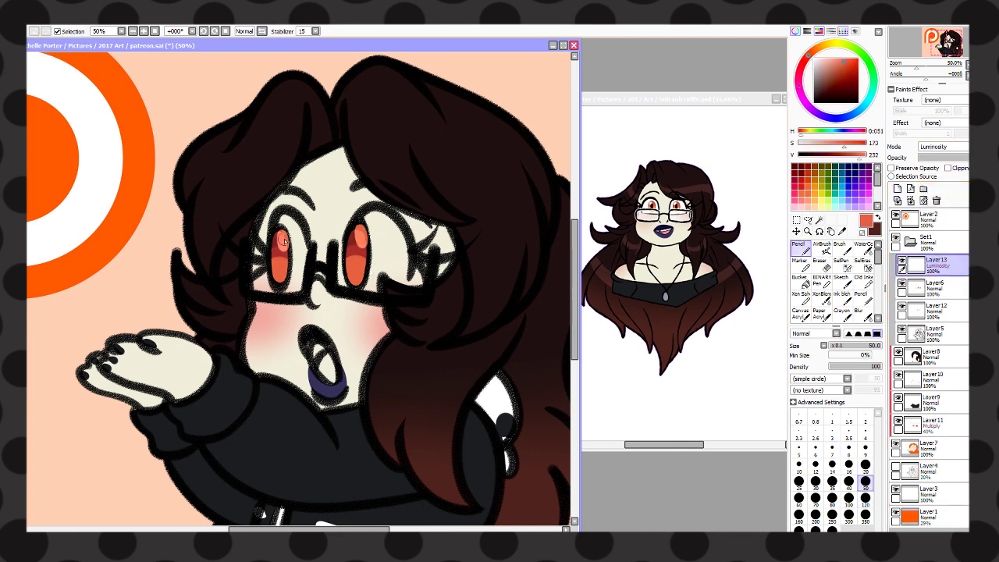
- Lasso the glasses' lenses and airbrush a white glare at size 500 on a new layer, moving it below Layer6
{"action": "left_click", "coordinate": [897, 189]}
{"action": "left_click", "coordinate": [807, 220]}
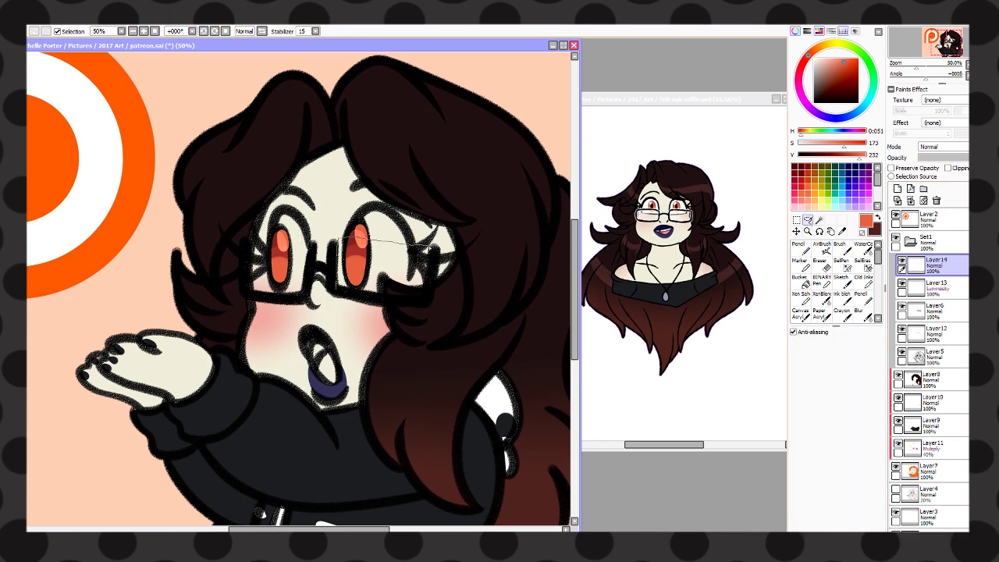
{"action": "key", "text": "b"}
{"action": "left_click_drag", "start_coordinate": [352, 250], "coordinate": [422, 292]}
{"action": "key", "text": "l"}
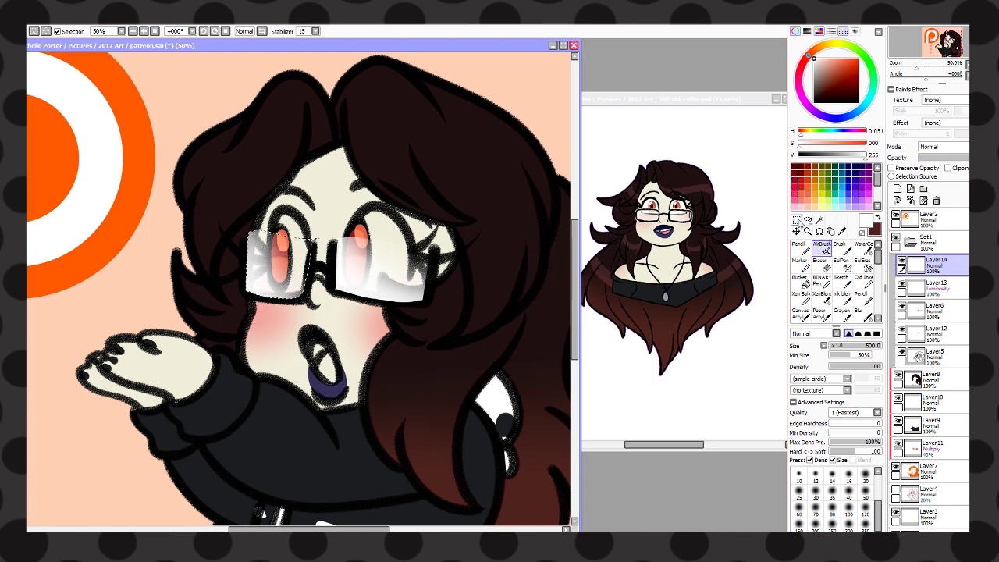
{"action": "left_click", "coordinate": [796, 220]}
{"action": "mouse_move", "coordinate": [935, 264]}
{"action": "left_mouse_down"}
{"action": "mouse_move", "coordinate": [956, 337]}
{"action": "mouse_move", "coordinate": [959, 311]}
{"action": "left_mouse_up"}
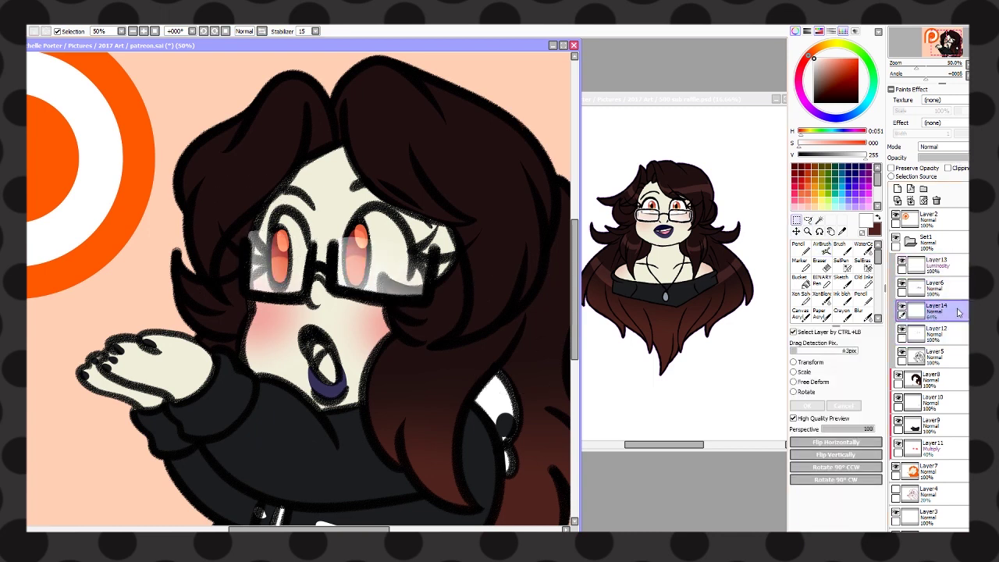
- Select the line art of Set1 with the Magic Wand and fill the selection black on a new layer beneath Layer7
{"action": "key", "text": "ctrl+minus"}
{"action": "left_click", "coordinate": [910, 242]}
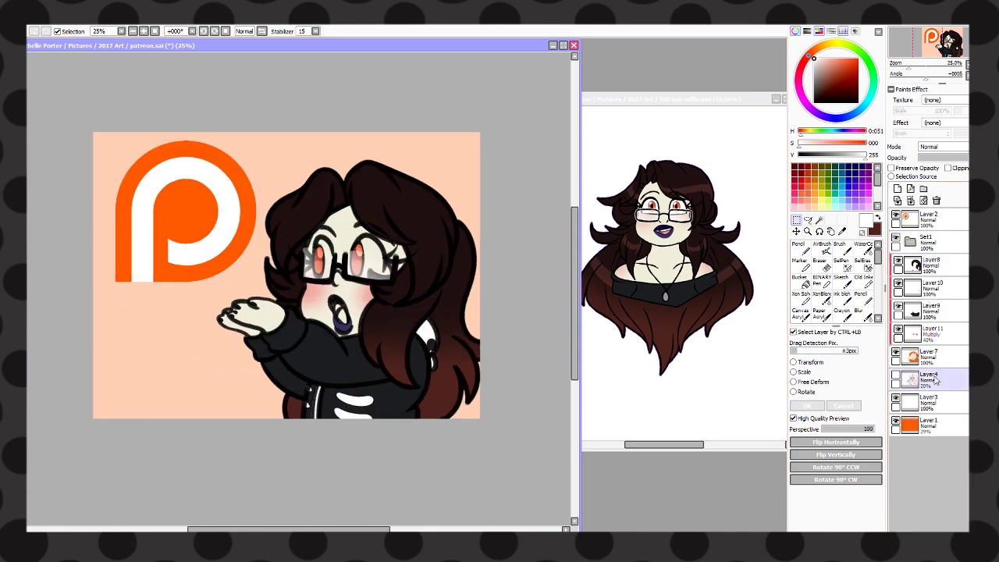
{"action": "left_click", "coordinate": [897, 188]}
{"action": "left_click", "coordinate": [941, 248]}
{"action": "left_click", "coordinate": [818, 231]}
{"action": "left_click", "coordinate": [478, 275]}
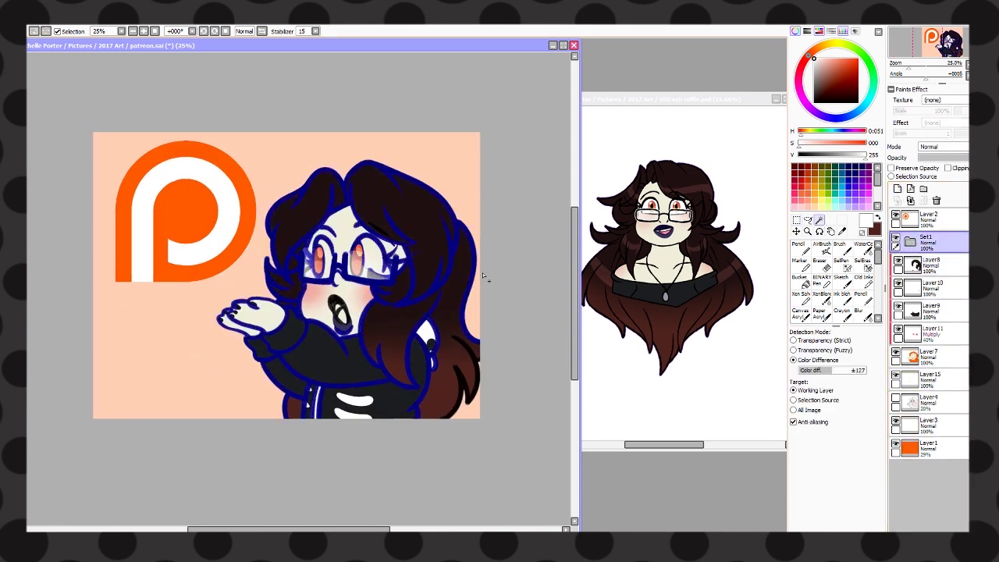
{"action": "left_click", "coordinate": [928, 377]}
{"action": "left_click", "coordinate": [897, 189]}
{"action": "left_click", "coordinate": [814, 101]}
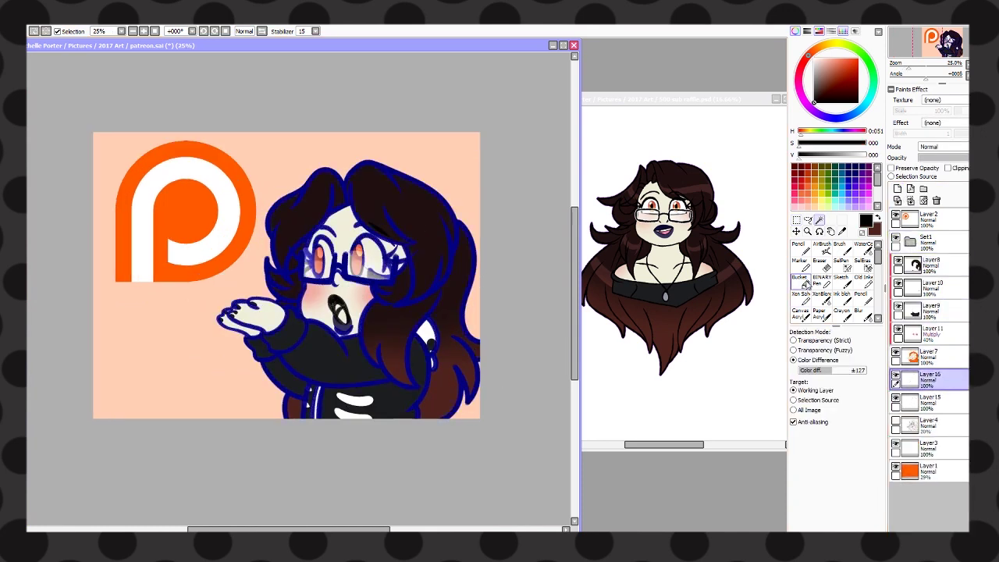
{"action": "left_click", "coordinate": [799, 279]}
{"action": "left_click", "coordinate": [343, 343]}
- Fill the selection with purple on a new layer above Layer15 as an outer outline, and deselect
{"action": "left_click", "coordinate": [929, 399]}
{"action": "left_click", "coordinate": [898, 189]}
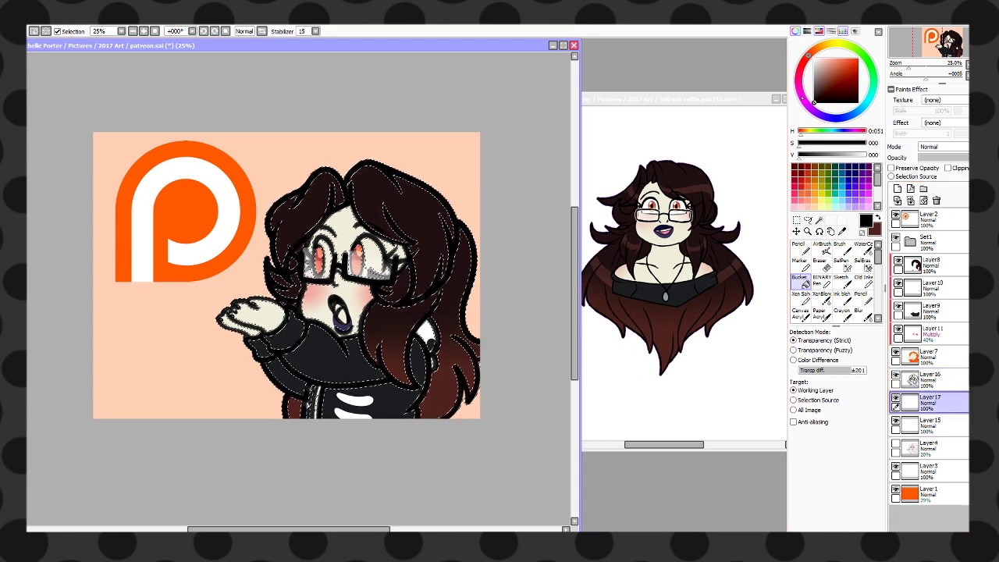
{"action": "left_click", "coordinate": [842, 73]}
{"action": "left_click", "coordinate": [851, 63]}
{"action": "left_click", "coordinate": [351, 328]}
{"action": "key", "text": "ctrl+d"}
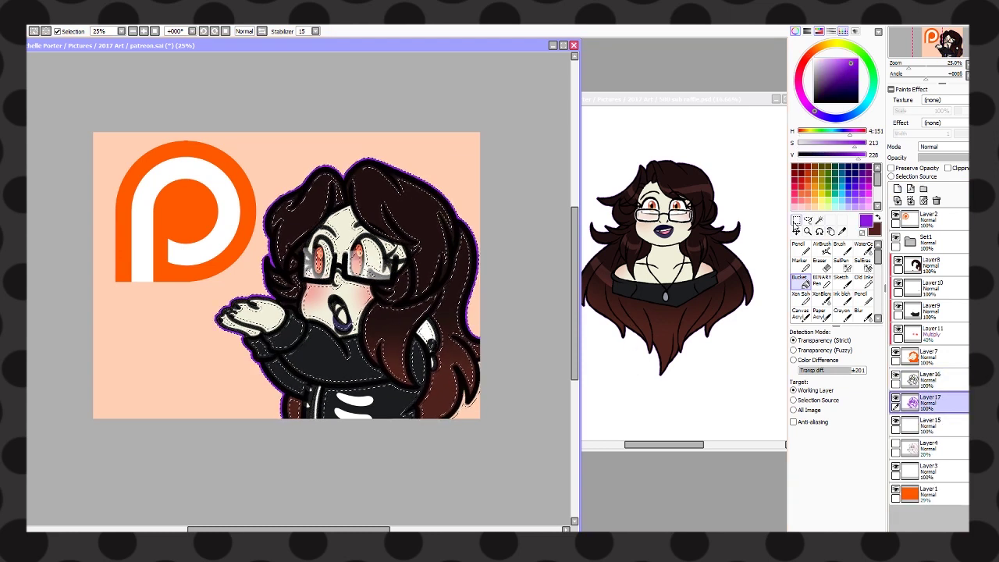
- Recolour the outer outline on Layer17 with the logo's orange using the size 500 Pencil with opacity preserved
{"action": "key", "text": "ctrl+t"}
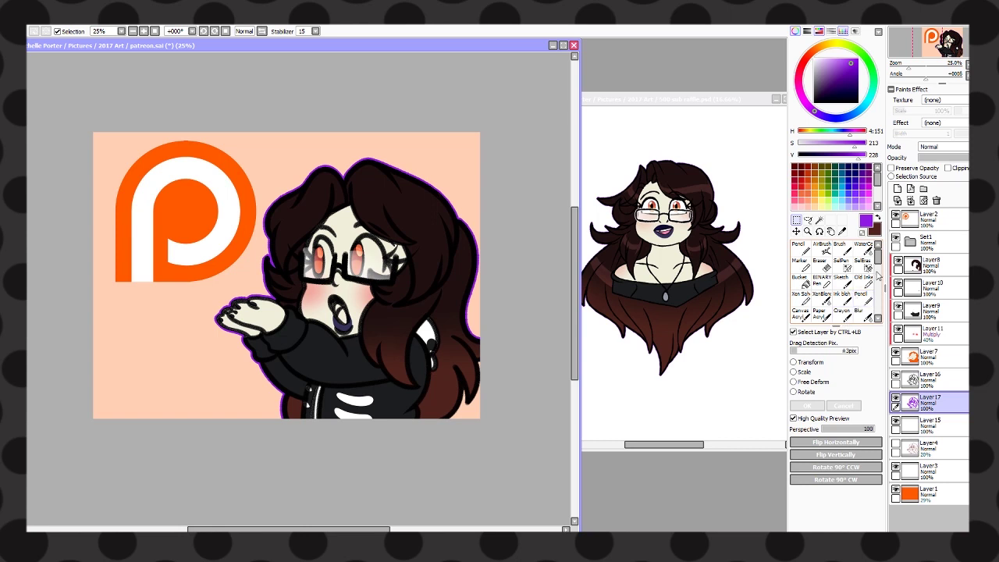
{"action": "scroll", "coordinate": [877, 274], "scroll_direction": "down", "scroll_amount": 1}
{"action": "left_click", "coordinate": [239, 242], "text": "alt"}
{"action": "left_click", "coordinate": [796, 245]}
{"action": "left_click", "coordinate": [891, 167]}
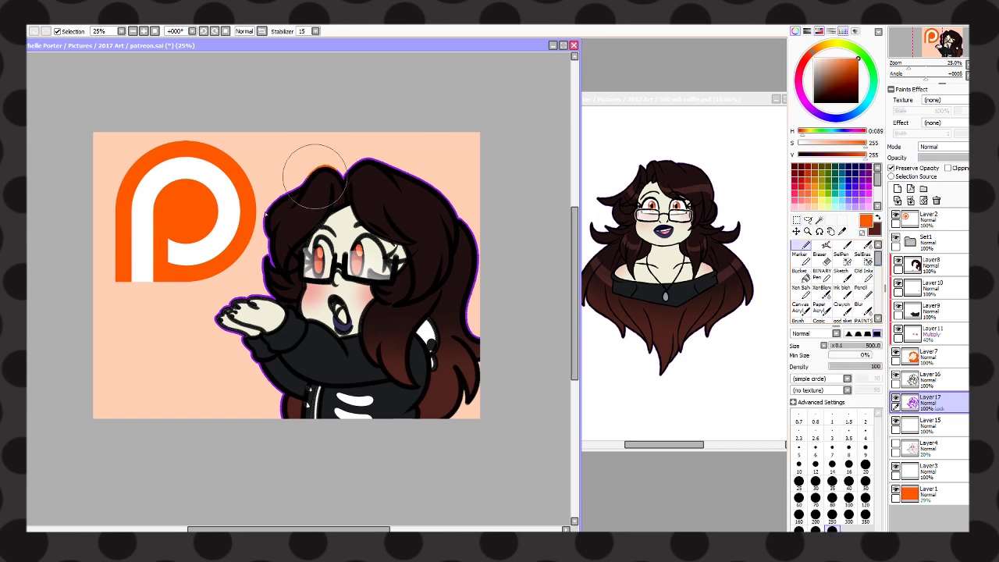
{"action": "mouse_move", "coordinate": [316, 175]}
{"action": "left_mouse_down"}
{"action": "mouse_move", "coordinate": [437, 257]}
{"action": "mouse_move", "coordinate": [500, 328]}
{"action": "left_mouse_up"}
- Select the lower back-hair line art in Set1 with the Magic Wand and extend the orange outline around it on Layer17
{"action": "left_click", "coordinate": [925, 239]}
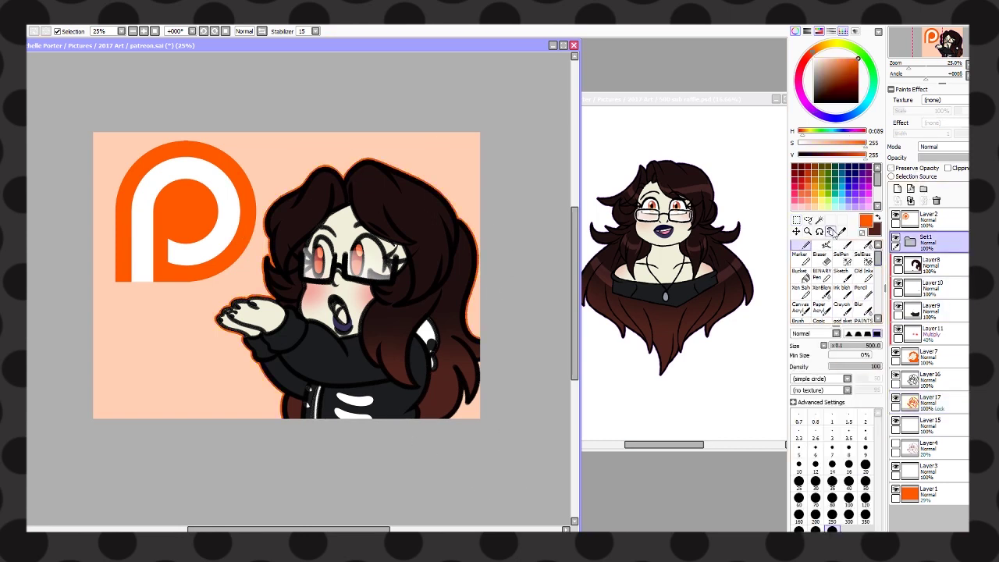
{"action": "left_click", "coordinate": [819, 220]}
{"action": "left_click", "coordinate": [467, 378]}
{"action": "left_click", "coordinate": [472, 383], "text": "ctrl"}
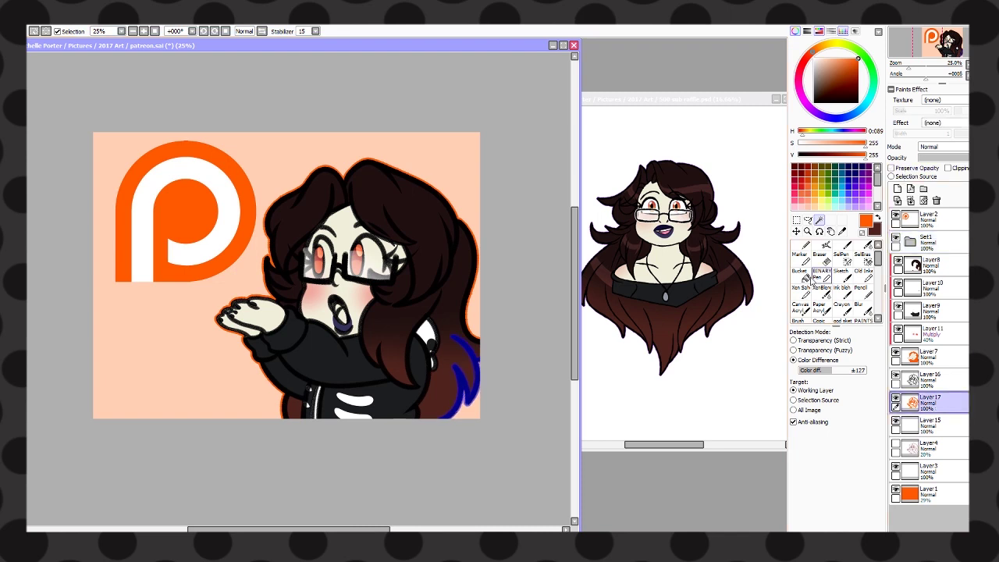
{"action": "key", "text": "ctrl+d"}
{"action": "key", "text": "ctrl+t"}
- Nudge the Patreon logo on Layer2 slightly down and to the left on the canvas
{"action": "left_click", "coordinate": [843, 287]}
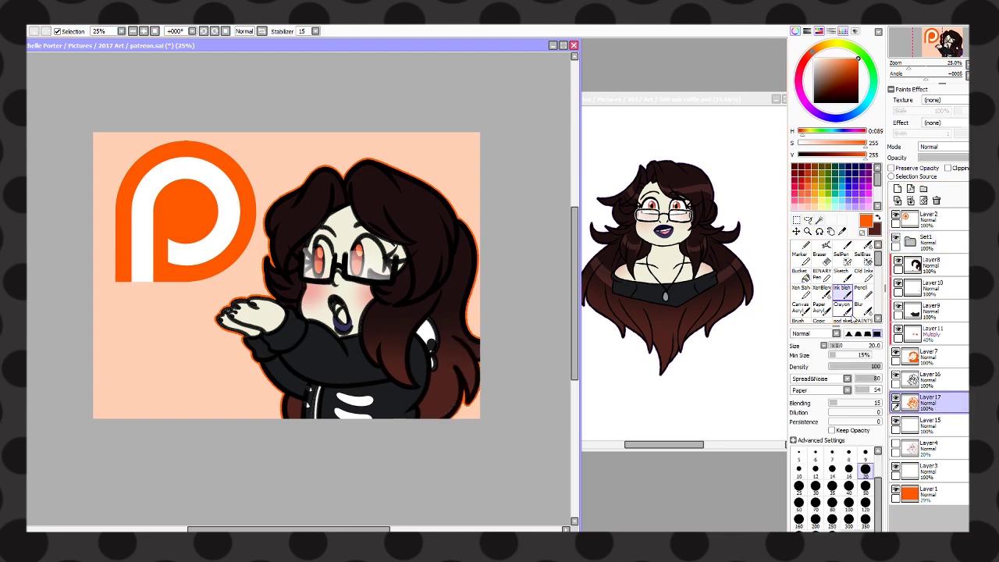
{"action": "left_click", "coordinate": [927, 219]}
{"action": "left_click", "coordinate": [796, 231]}
{"action": "left_click_drag", "start_coordinate": [365, 288], "coordinate": [361, 292]}
- Paint short orange dashes radiating around the Patreon logo on a new layer above Layer2 using a size 80 sketch brush
{"action": "left_click", "coordinate": [898, 189]}
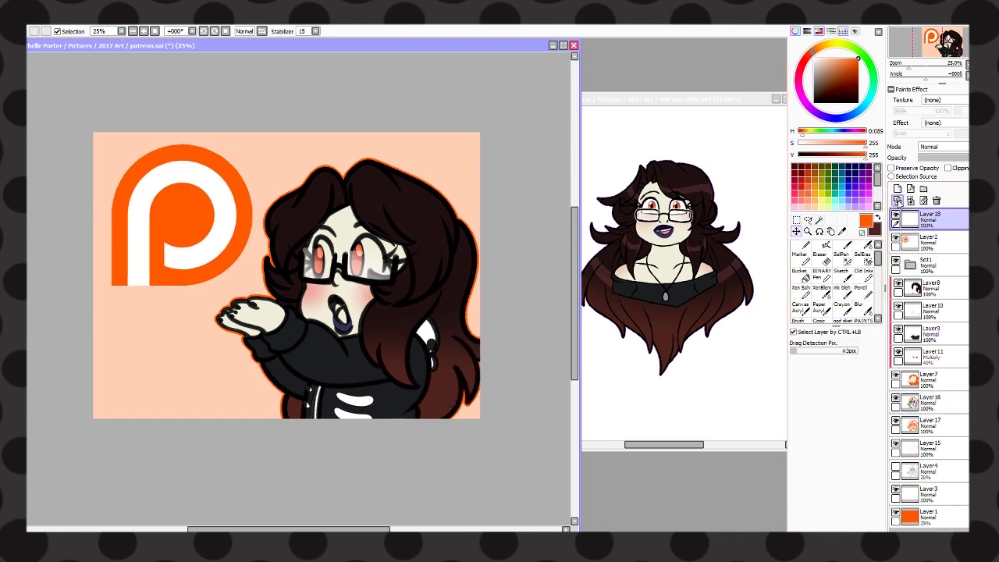
{"action": "left_click", "coordinate": [843, 299]}
{"action": "left_click", "coordinate": [832, 521]}
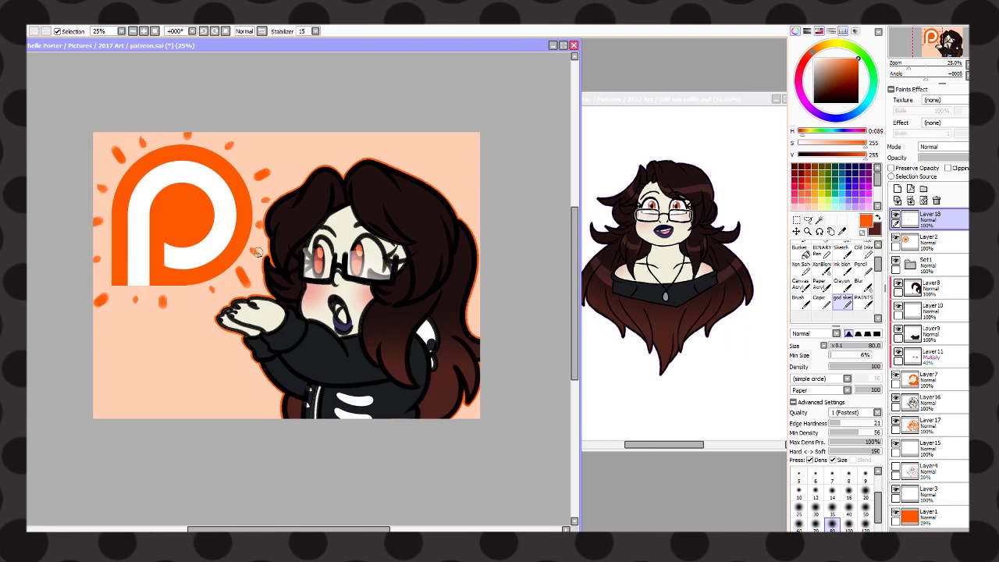
- Paint the tongue pink with darker pink shading and touch up the indigo lips on a new clipped layer above Layer7
{"action": "scroll", "coordinate": [426, 313], "scroll_direction": "up", "scroll_amount": 1}
{"action": "left_click", "coordinate": [897, 189]}
{"action": "left_click", "coordinate": [682, 227], "text": "alt"}
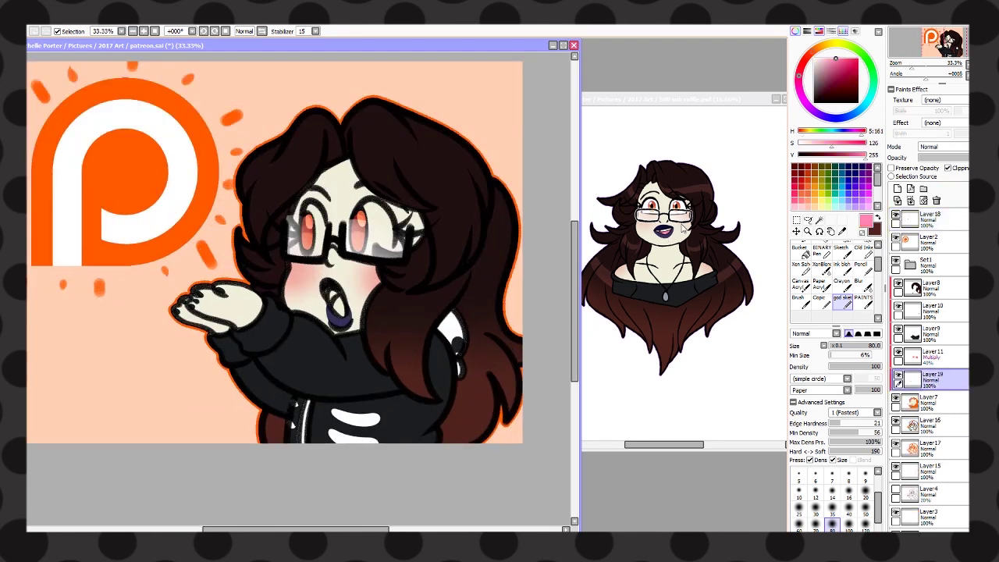
{"action": "scroll", "coordinate": [862, 231], "scroll_direction": "up", "scroll_amount": 2}
{"action": "left_click", "coordinate": [337, 320], "text": "alt"}
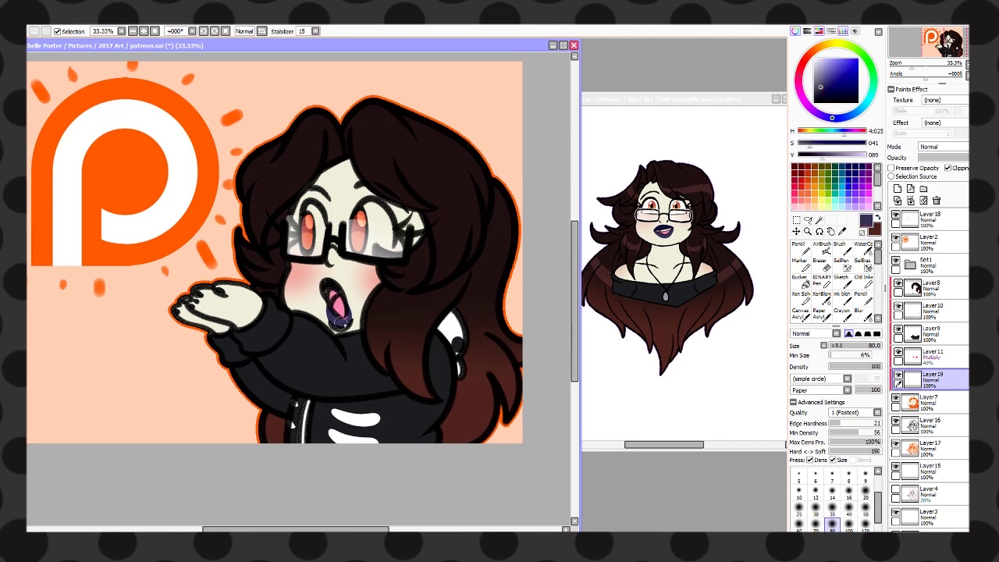
{"action": "left_click", "coordinate": [798, 75]}
{"action": "left_click", "coordinate": [840, 70]}
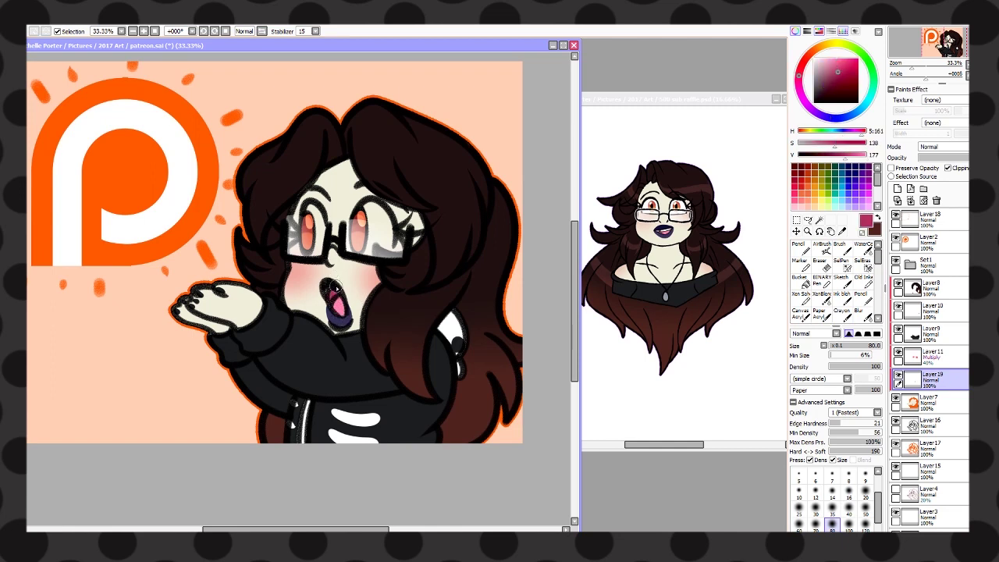
- Hide the orange background on Layer1 to leave the canvas white
{"action": "scroll", "coordinate": [420, 363], "scroll_direction": "down", "scroll_amount": 2}
{"action": "scroll", "coordinate": [465, 334], "scroll_direction": "up", "scroll_amount": 1}
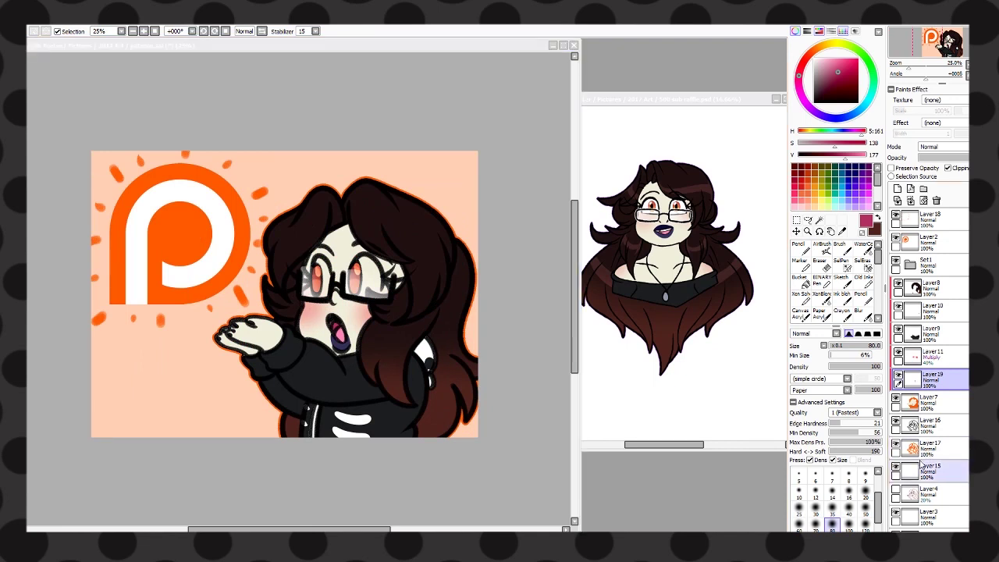
{"action": "scroll", "coordinate": [926, 500], "scroll_direction": "down", "scroll_amount": 1}
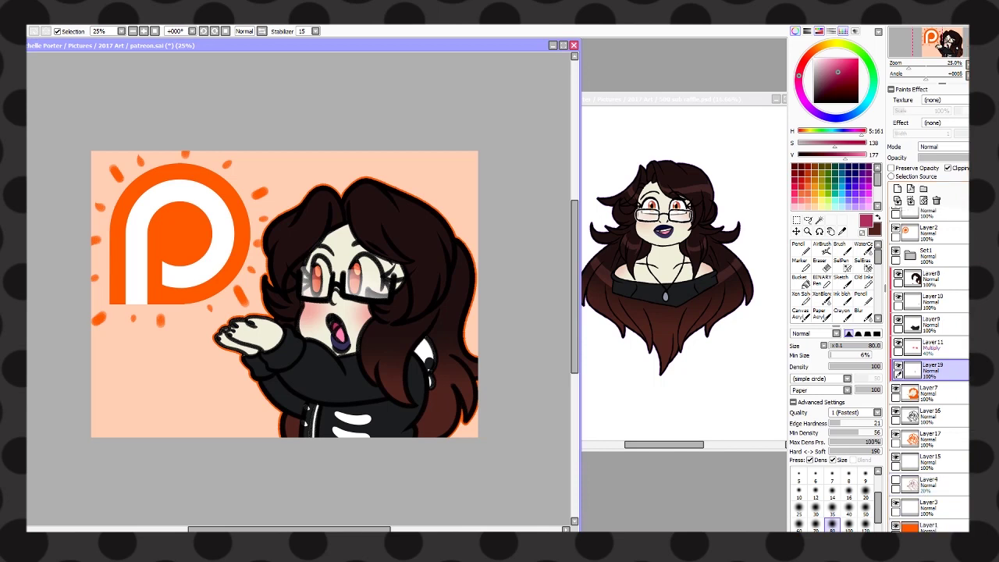
{"action": "left_click", "coordinate": [896, 526]}
{"action": "scroll", "coordinate": [442, 339], "scroll_direction": "down", "scroll_amount": 1}
{"action": "scroll", "coordinate": [441, 339], "scroll_direction": "up", "scroll_amount": 1}
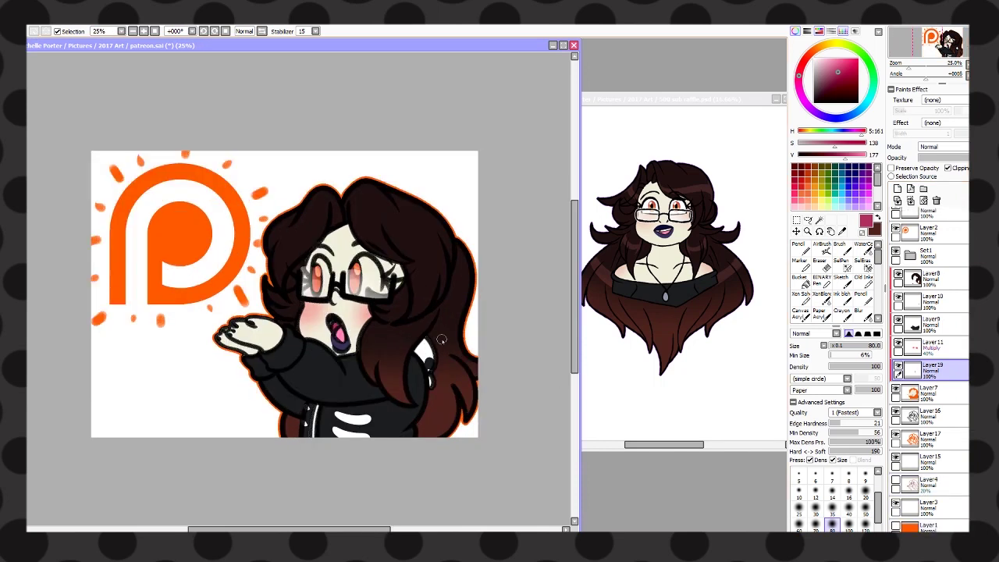
{"action": "left_click", "coordinate": [97, 28]}
{"action": "left_click", "coordinate": [35, 84]}
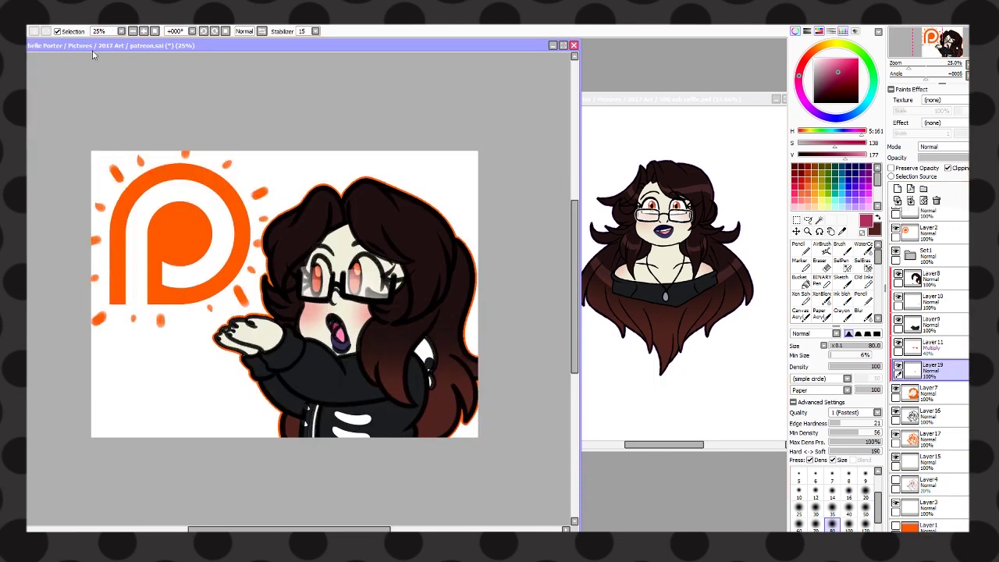